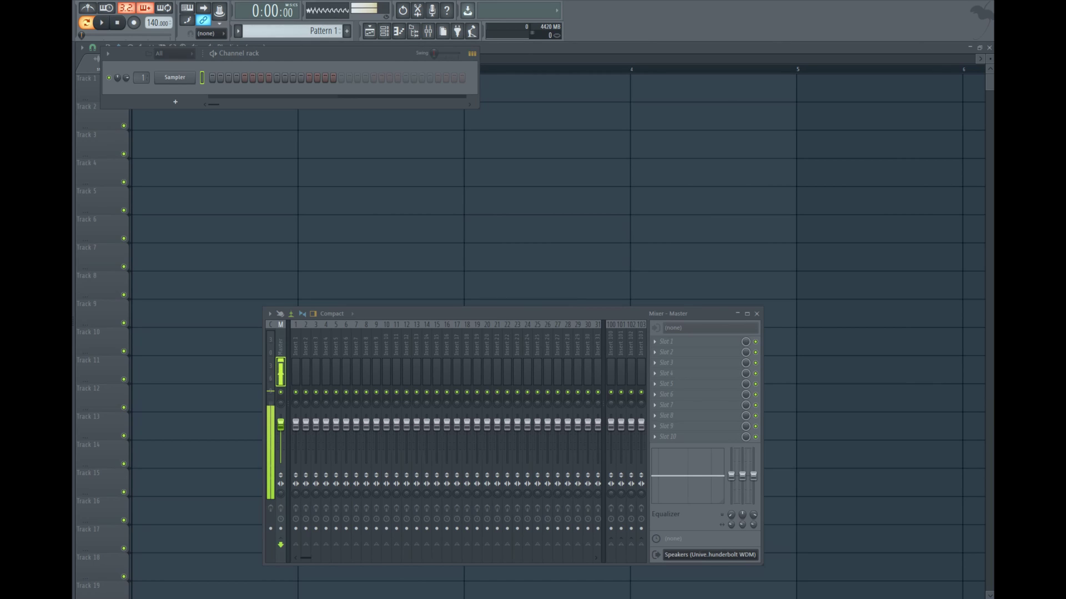
- Load the Z-Distorts sample into the Sampler channel and set its root note to C4
left_click_drag(53, 188, 161, 76)
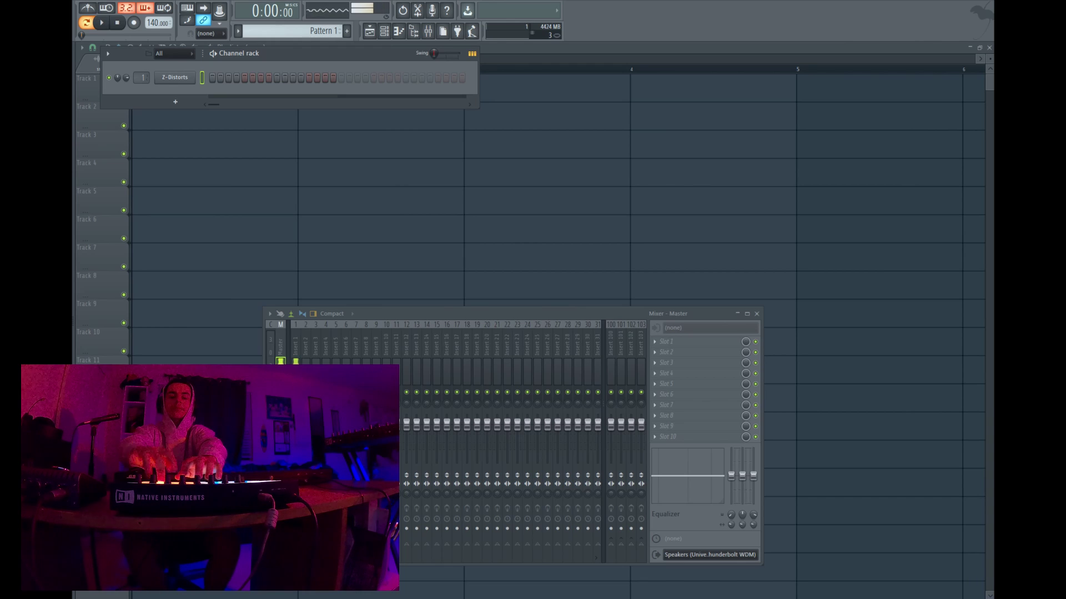
left_click(173, 78)
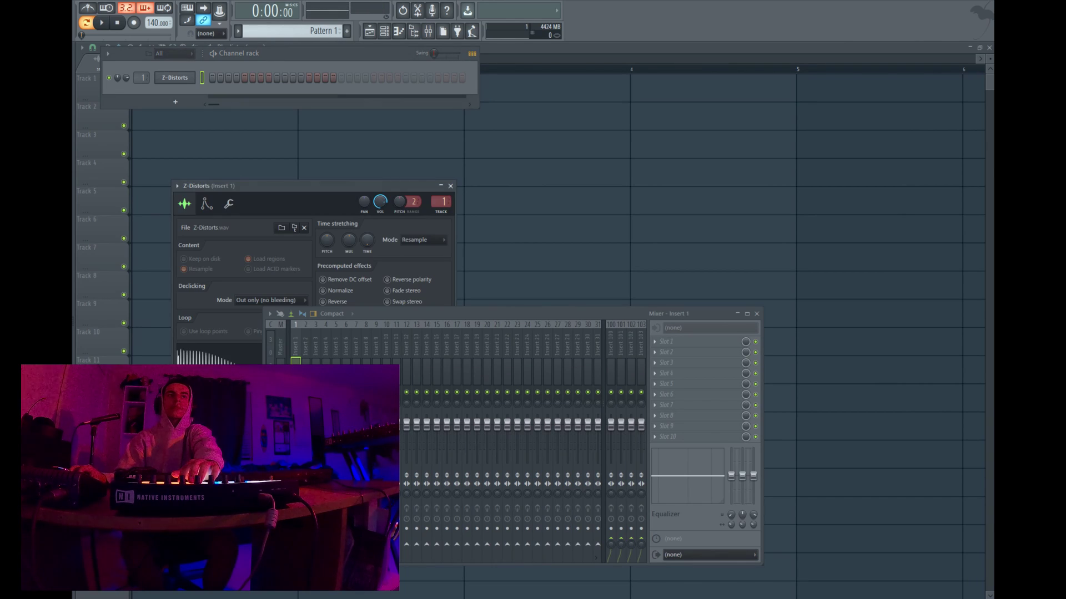
left_click(228, 204)
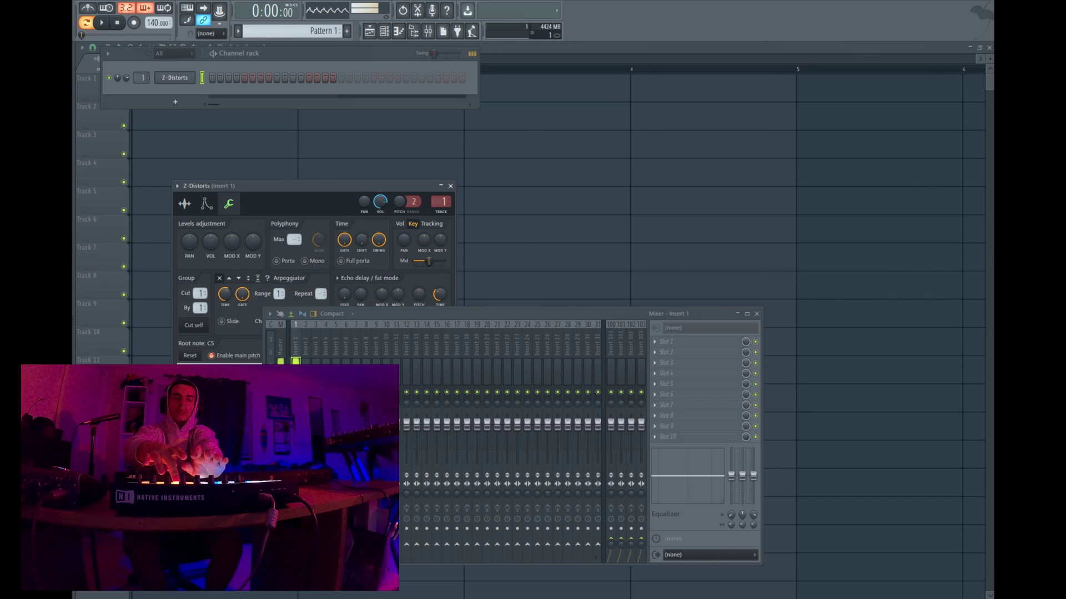
left_click(184, 203)
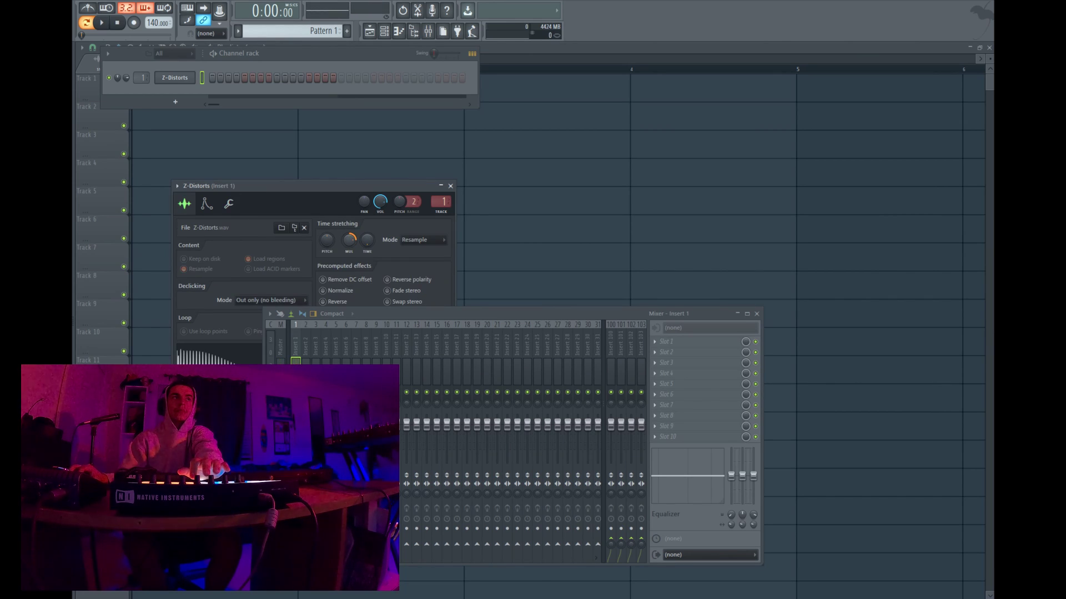
left_click(229, 204)
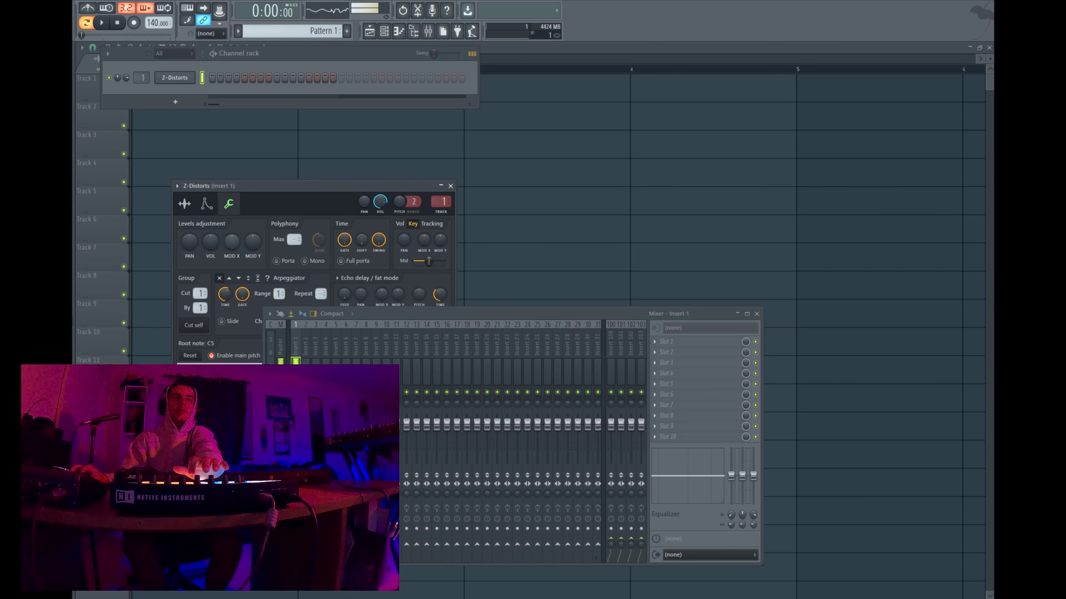
left_click_drag(266, 186, 246, 98)
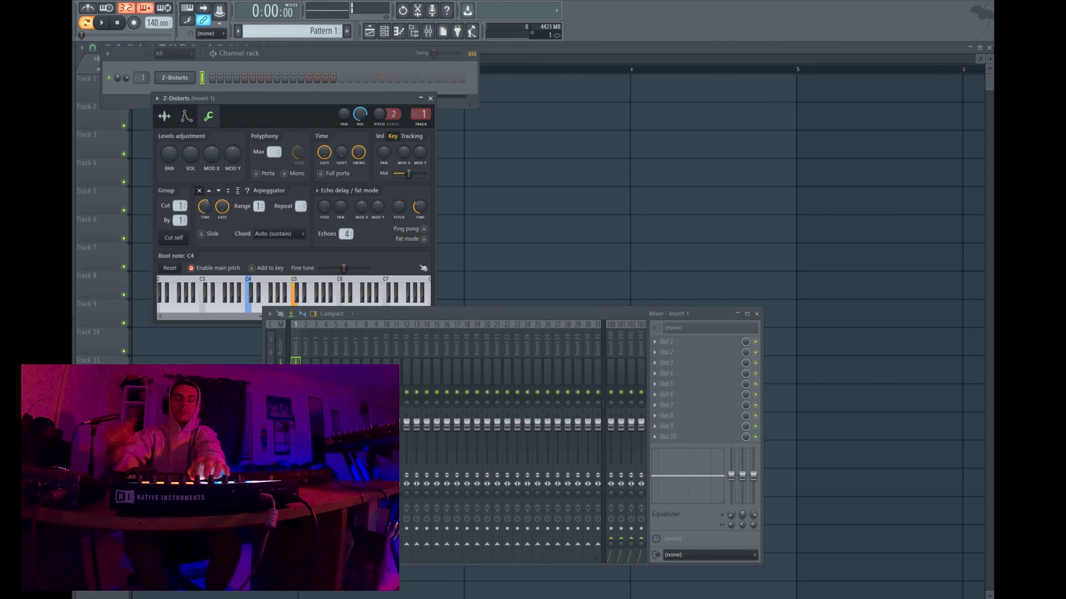
- Write a two-bar Z-Distorts pattern with C5 on bar 1 beat 2 and bar 2 beats 1 and 3, and C#5 on bar 2 beat 4
right_click(178, 77)
left_click(216, 78)
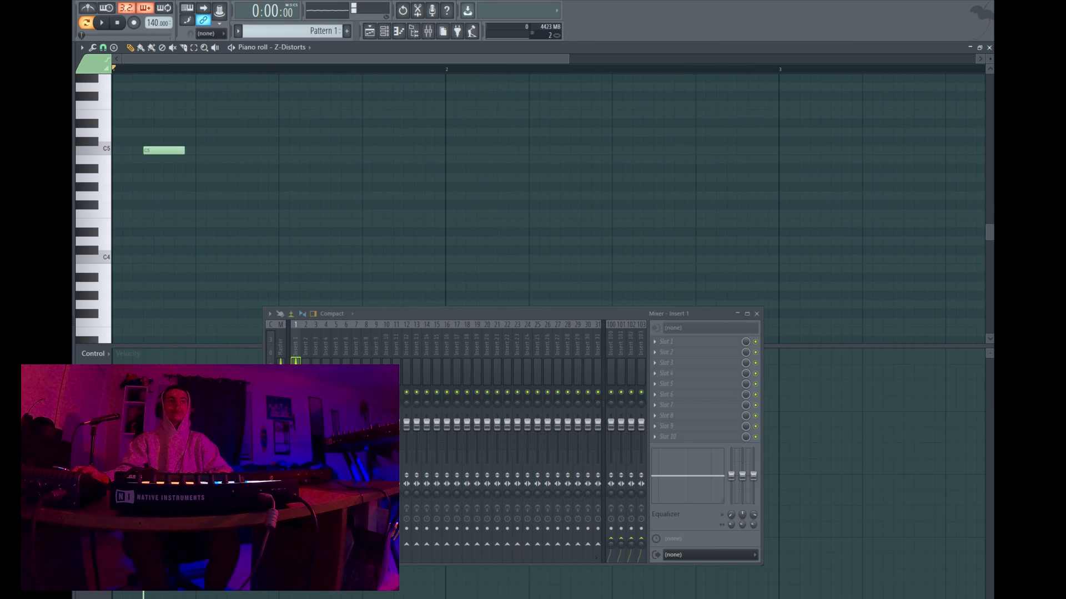
key("space")
key("space")
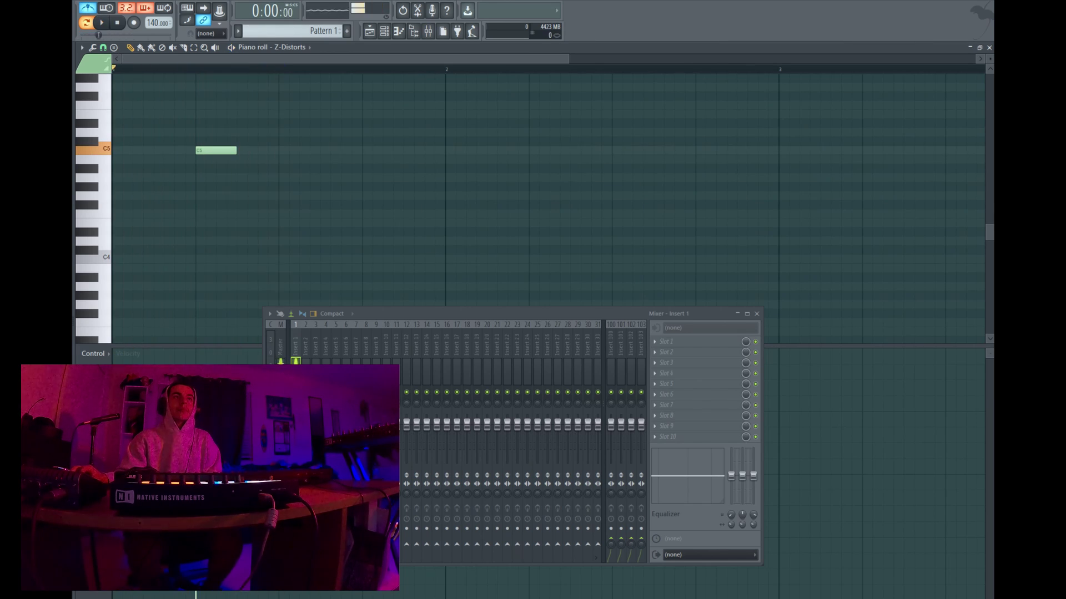
scroll(548, 208, "down", 2)
key("space")
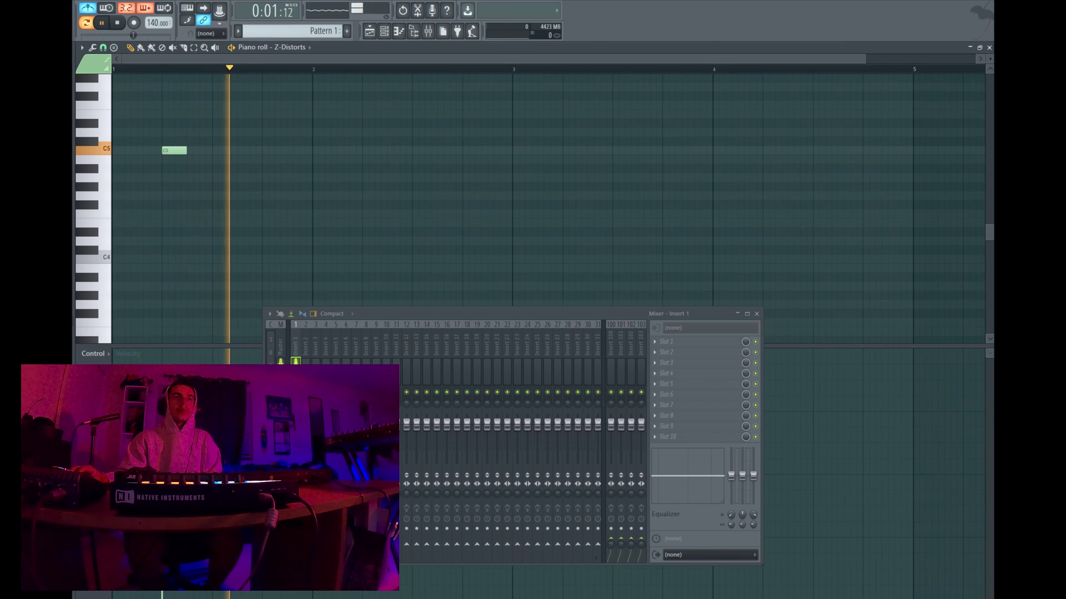
key("space")
left_click(317, 150)
key("space")
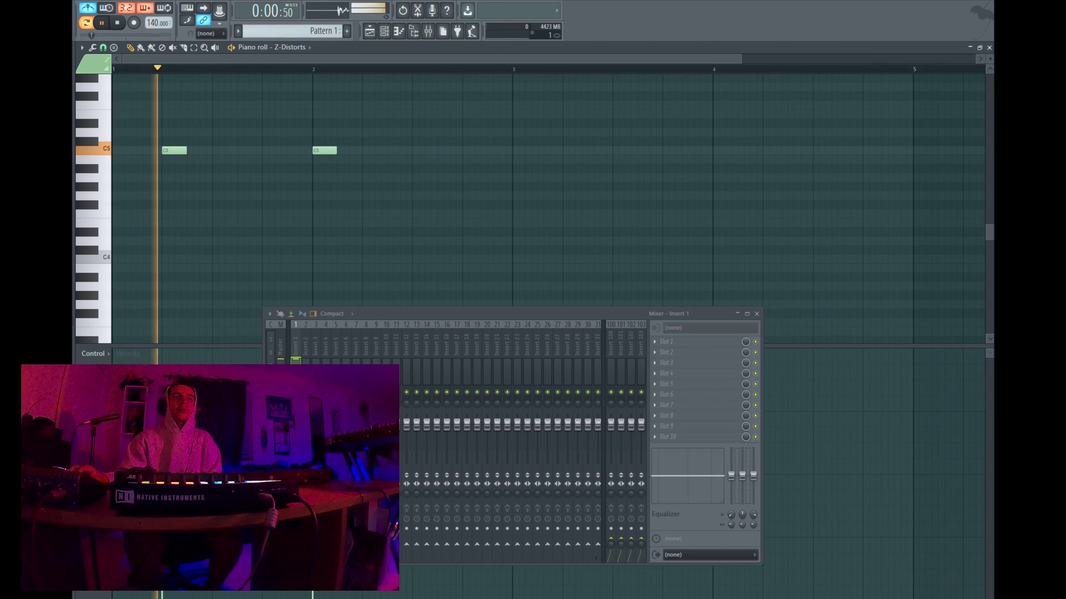
key("space")
key("space")
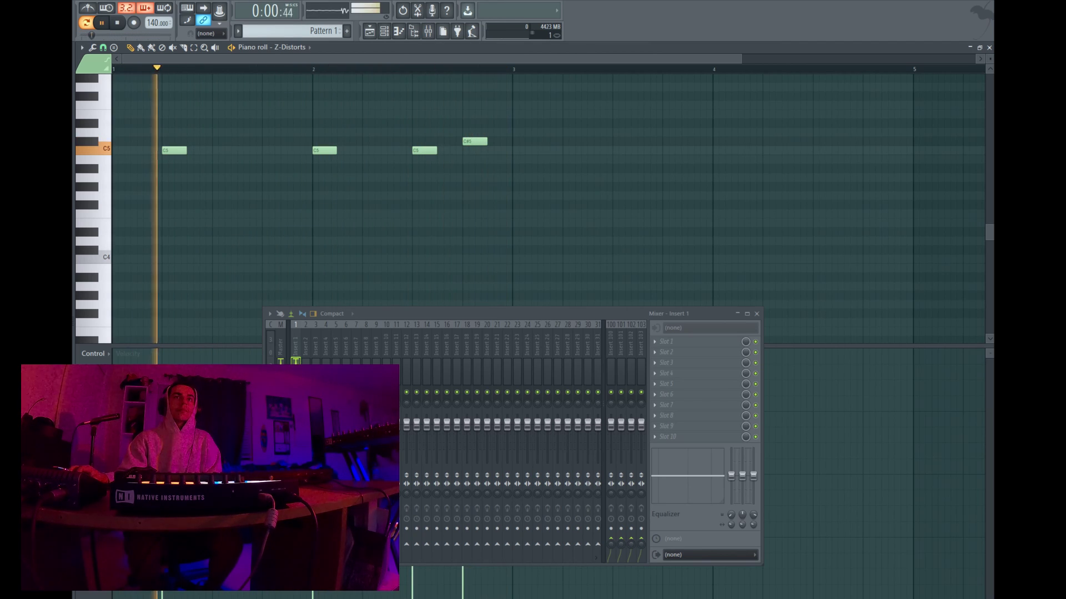
- Place Pattern 1 at bar 1 on playlist Track 1 and duplicate it to bar 3
key("F5")
left_click(139, 88)
key("l")
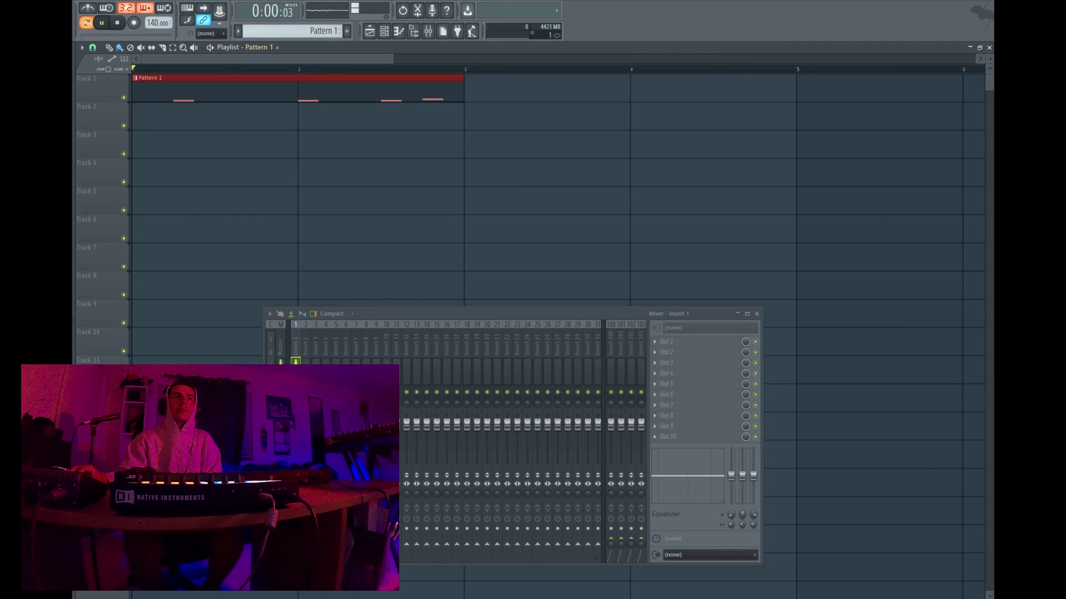
key("space")
key("ctrl+b")
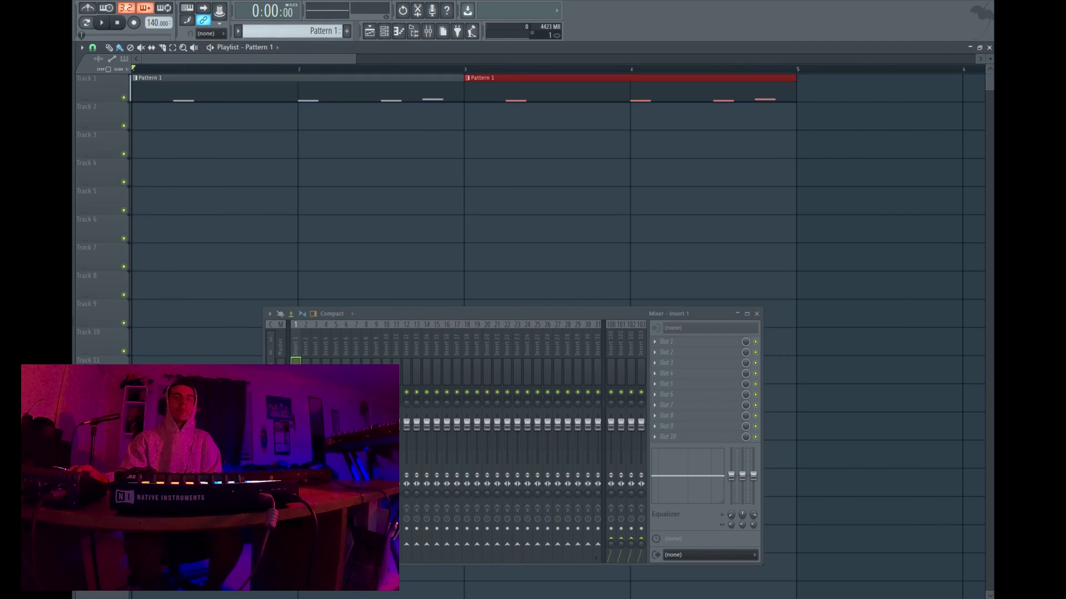
- Route the Z-Distorts channel to mixer insert 1 and rename that insert 808
right_click(301, 324)
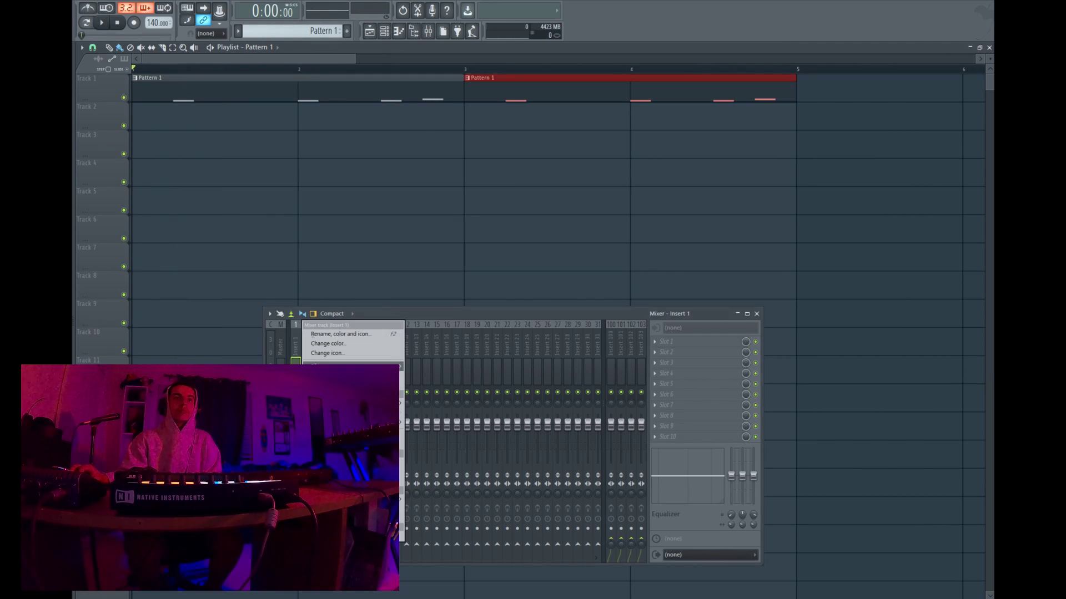
mouse_move(383, 364)
mouse_move(389, 402)
left_click(436, 403)
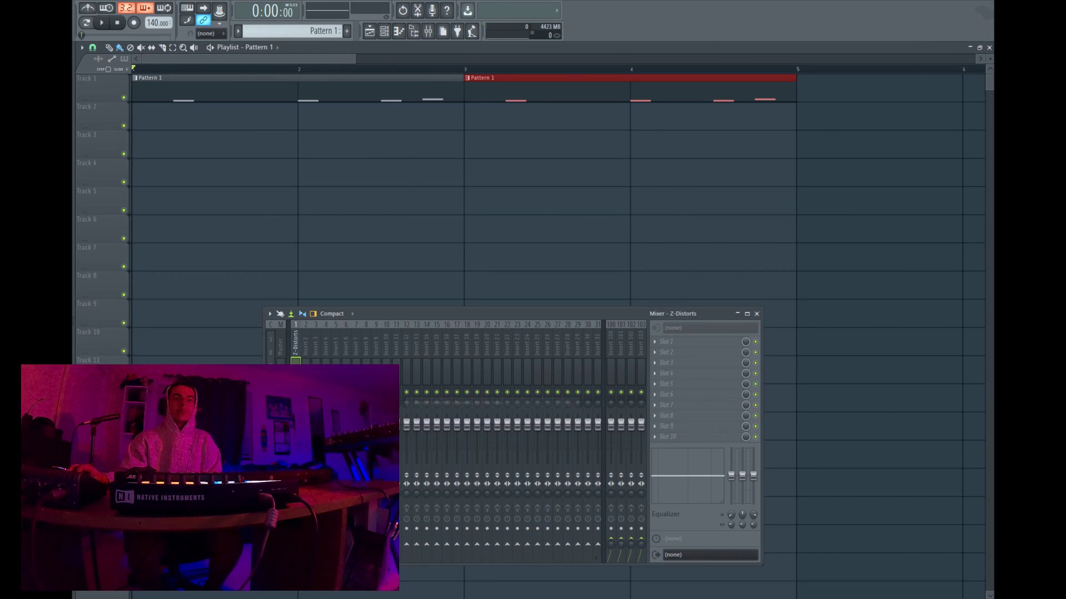
right_click(301, 323)
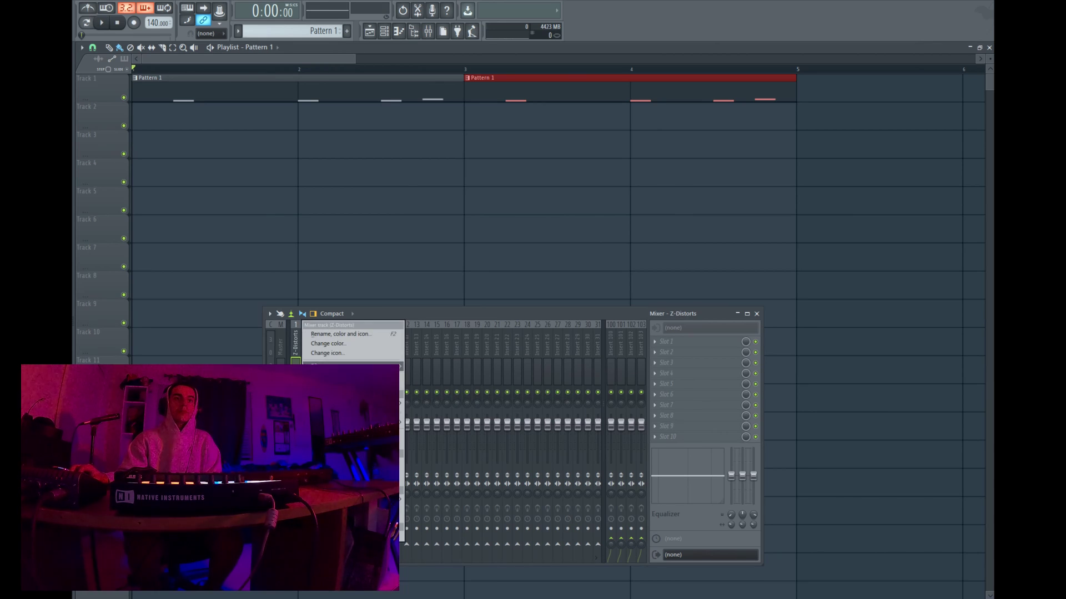
left_click(339, 334)
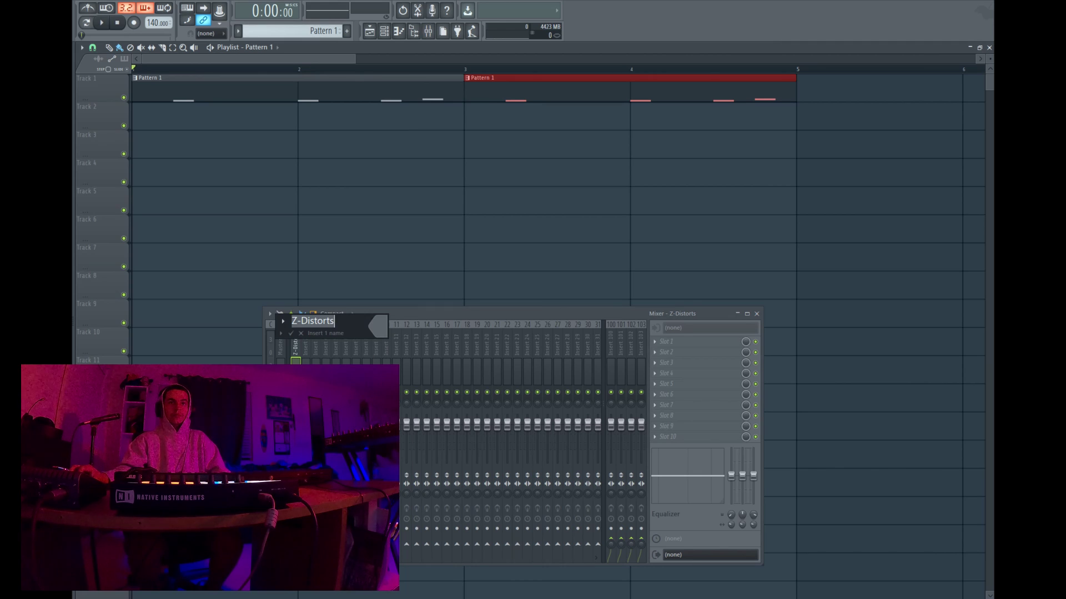
type("808")
key("Return")
- Load UAD UA 610-B in slot 3 of the 808 mixer track, raising its gain and low EQ and lowering its high EQ during playback
key("space")
left_click(654, 363)
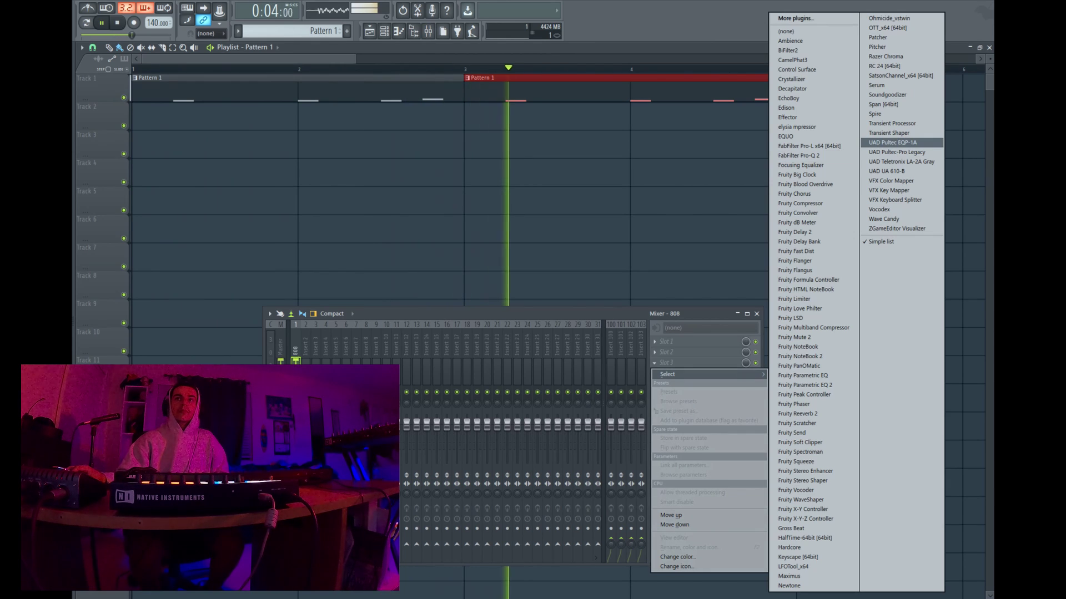
left_click(886, 171)
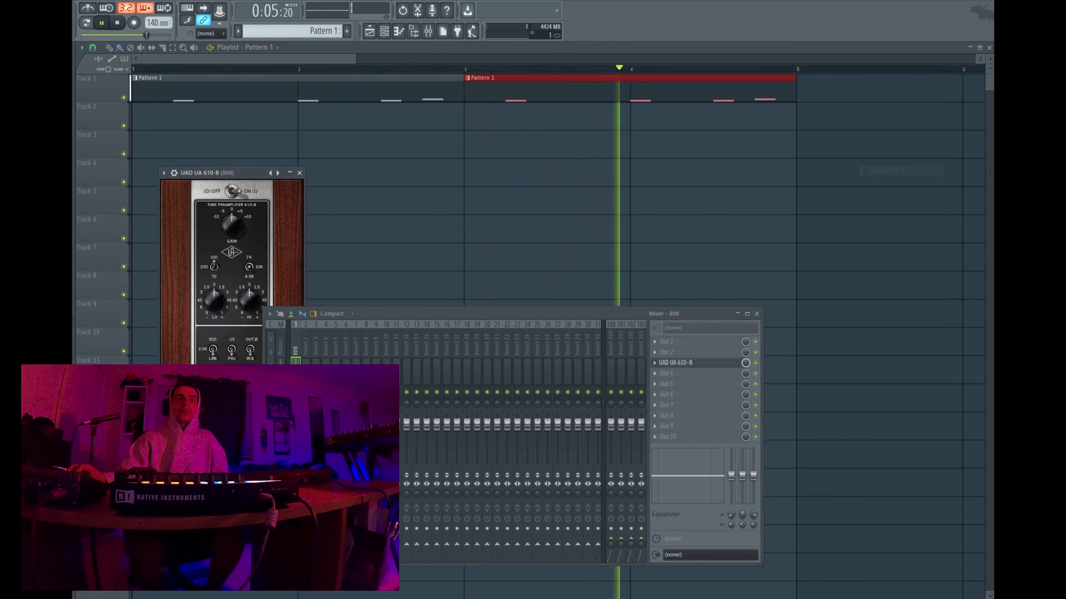
left_click_drag(499, 314, 595, 311)
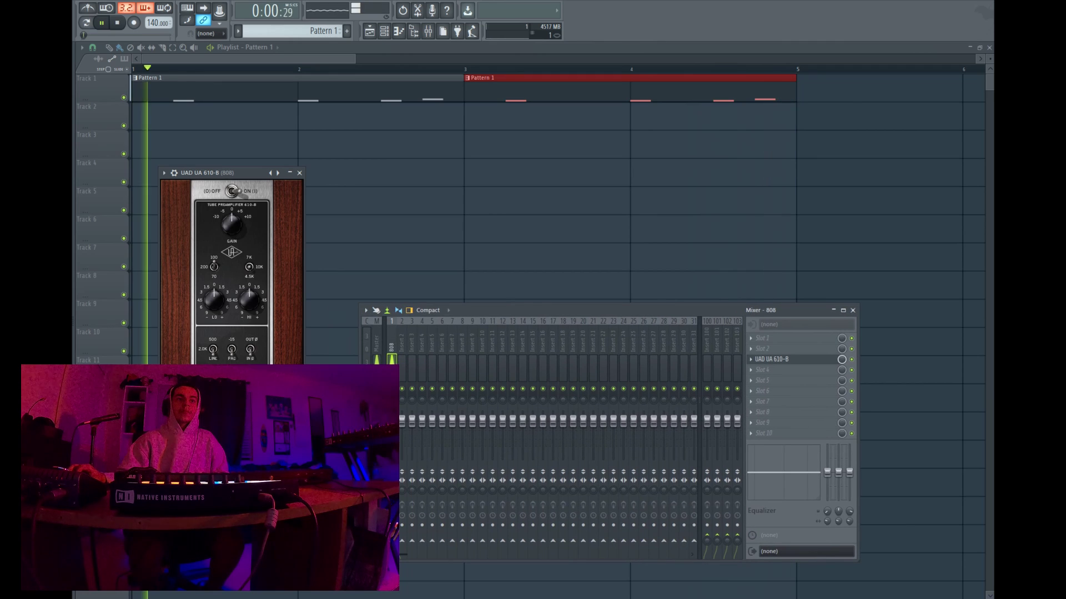
left_click_drag(231, 225, 232, 211)
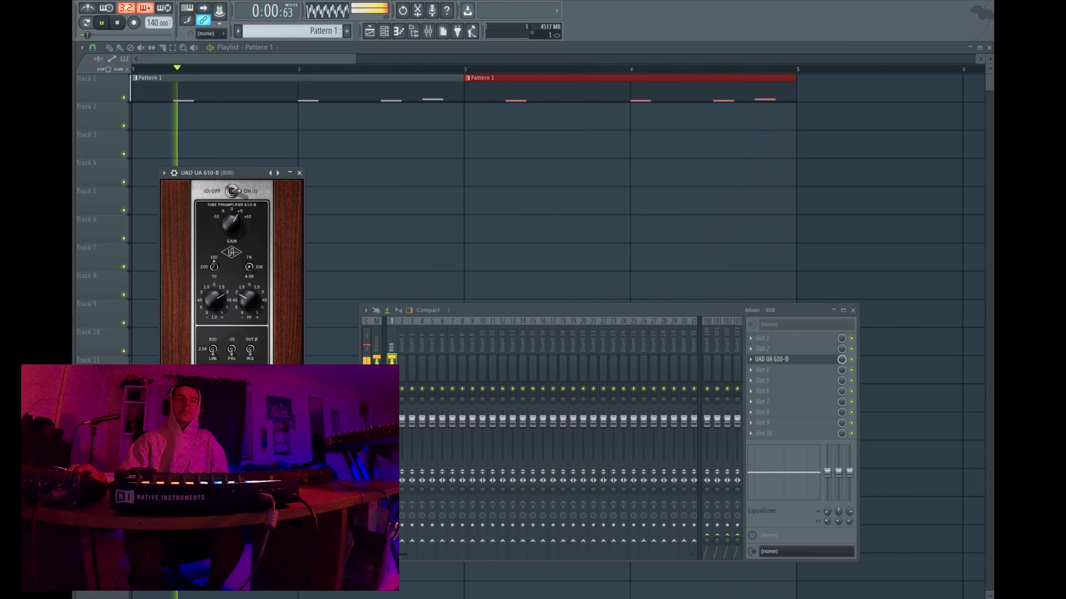
left_click(299, 173)
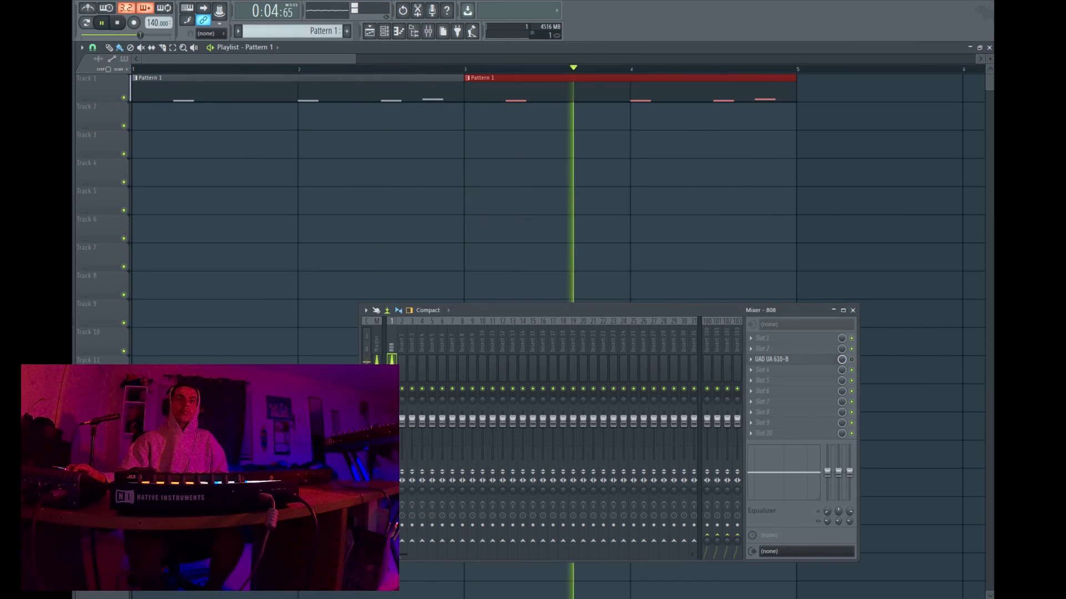
key("space")
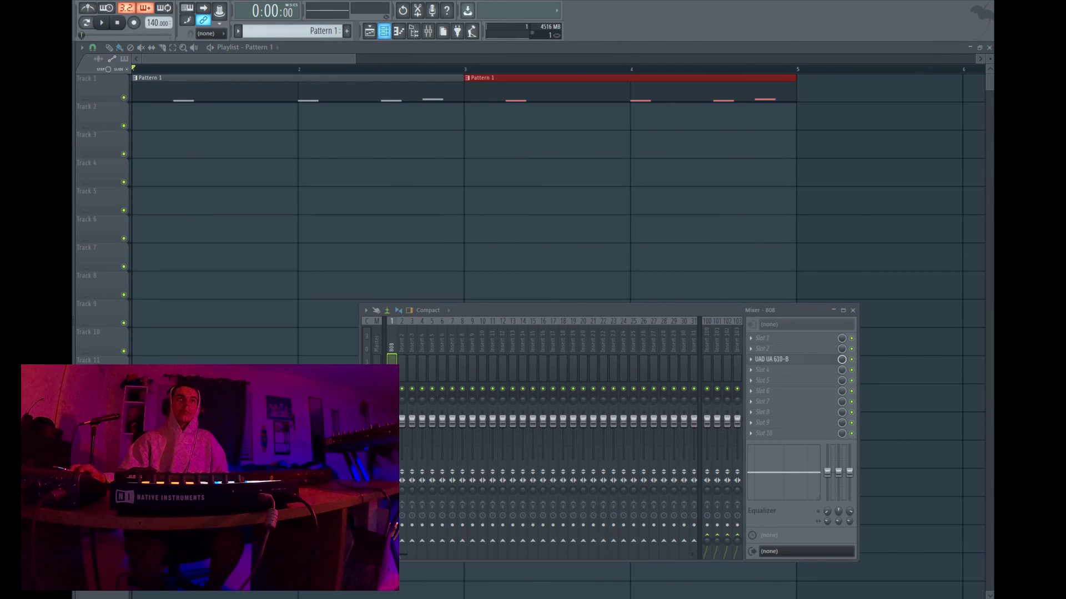
- Add the Keys Hat-01 sample as a new channel below Z-Distorts and rename it cl hh
key("F6")
left_click_drag(61, 214, 159, 99)
right_click(175, 93)
left_click(217, 105)
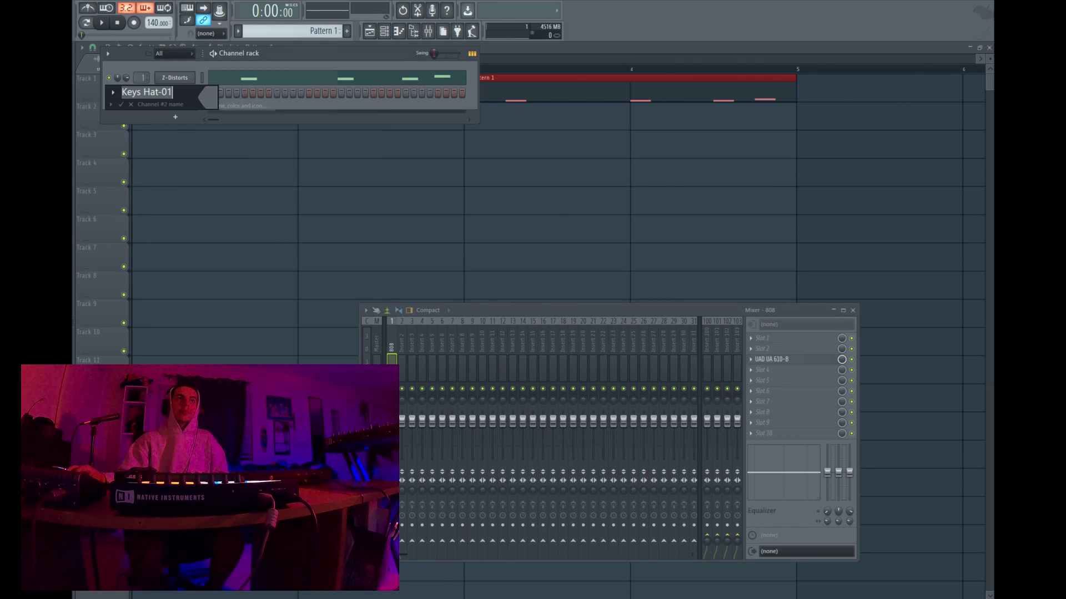
type("cl hh")
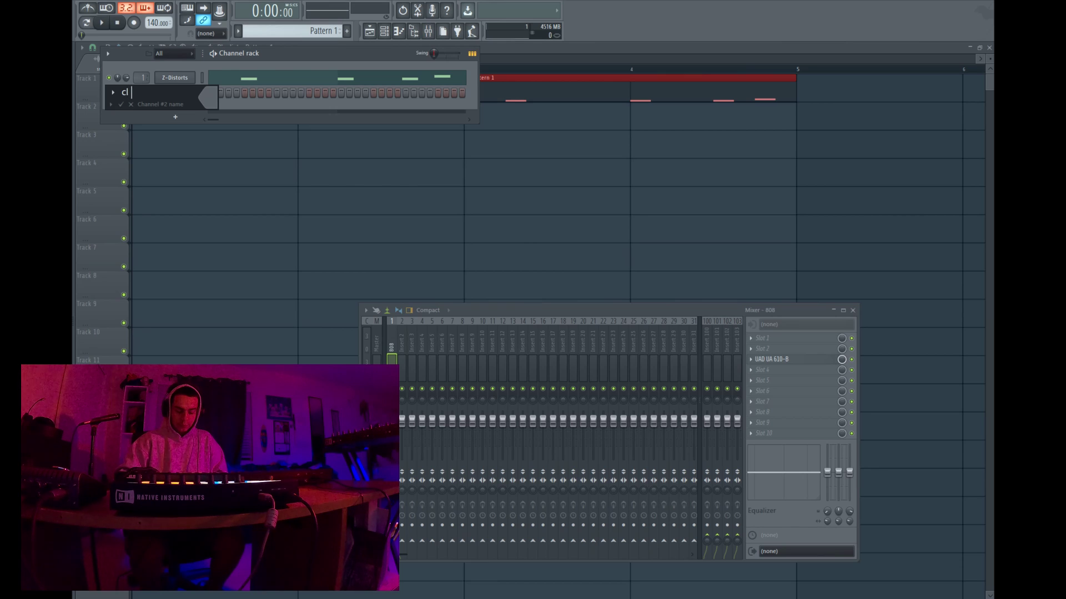
key("Return")
key("space")
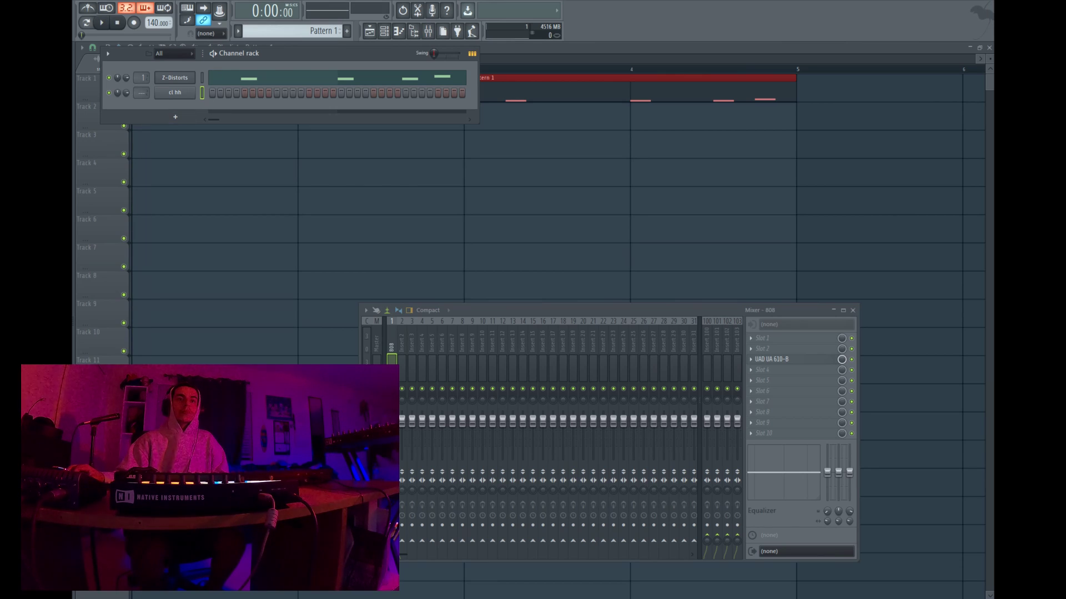
- Route the cl hh channel to mixer insert 3, naming the insert after the channel
right_click(414, 319)
mouse_move(467, 400)
left_click(572, 399)
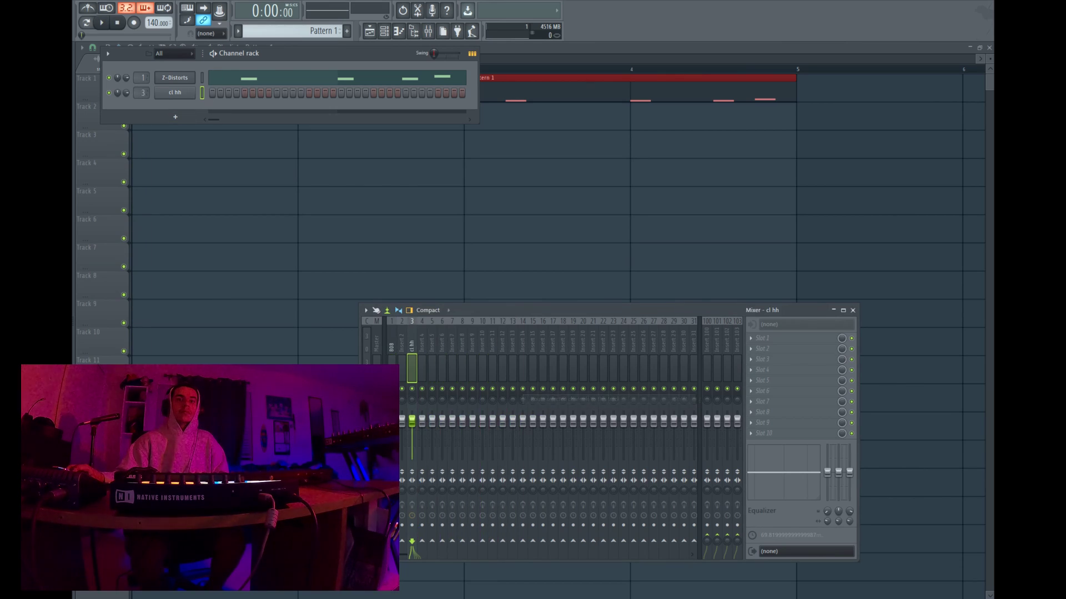
- Create Pattern 2 and program cl hh hits on steps 1, 3, 17 and 19
key("F4")
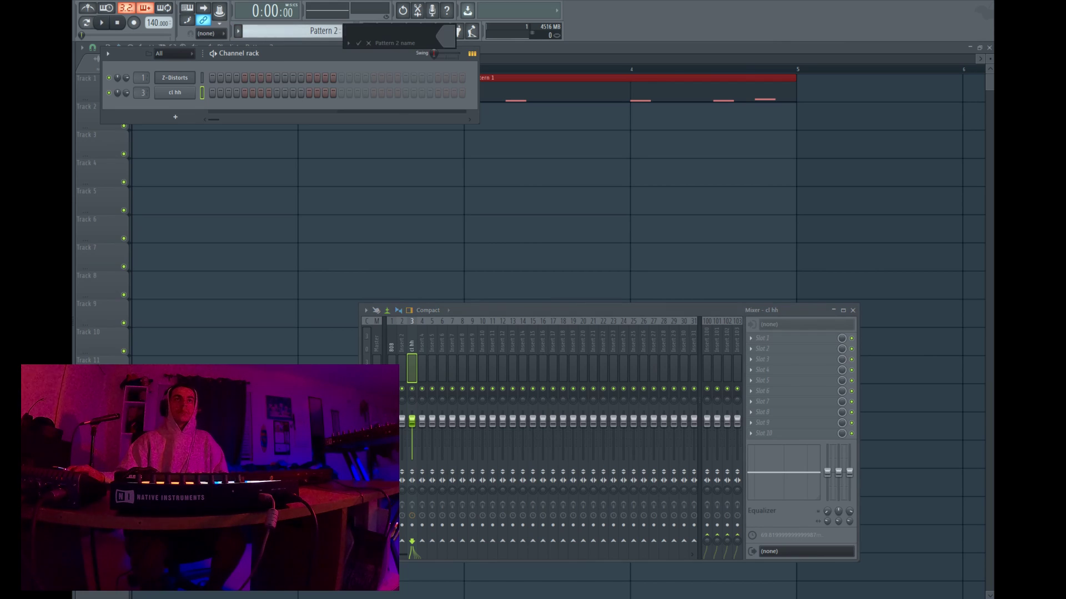
key("Return")
key("Return")
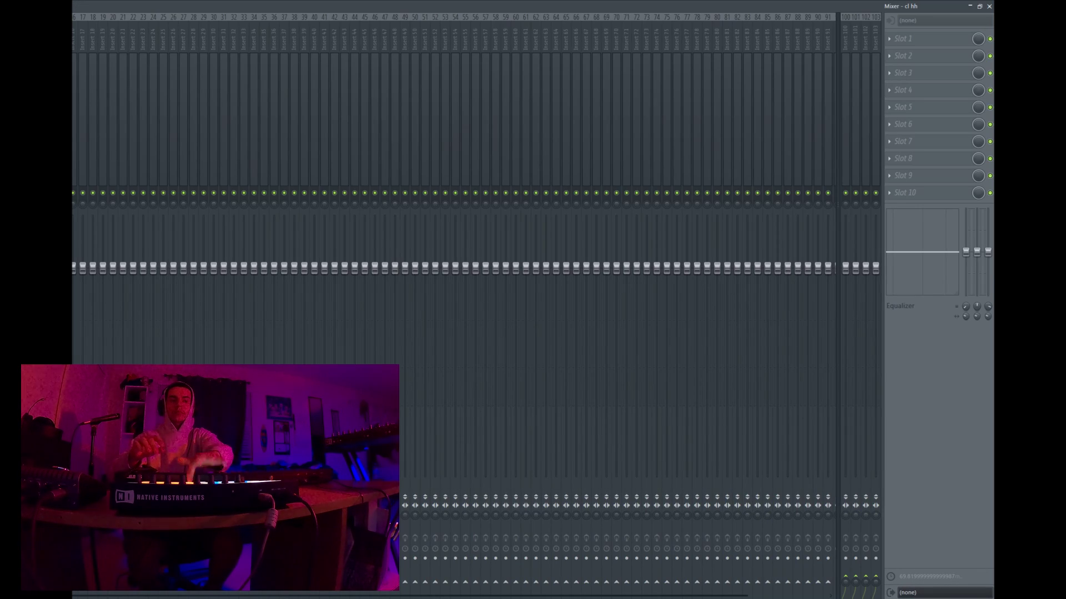
left_click(989, 6)
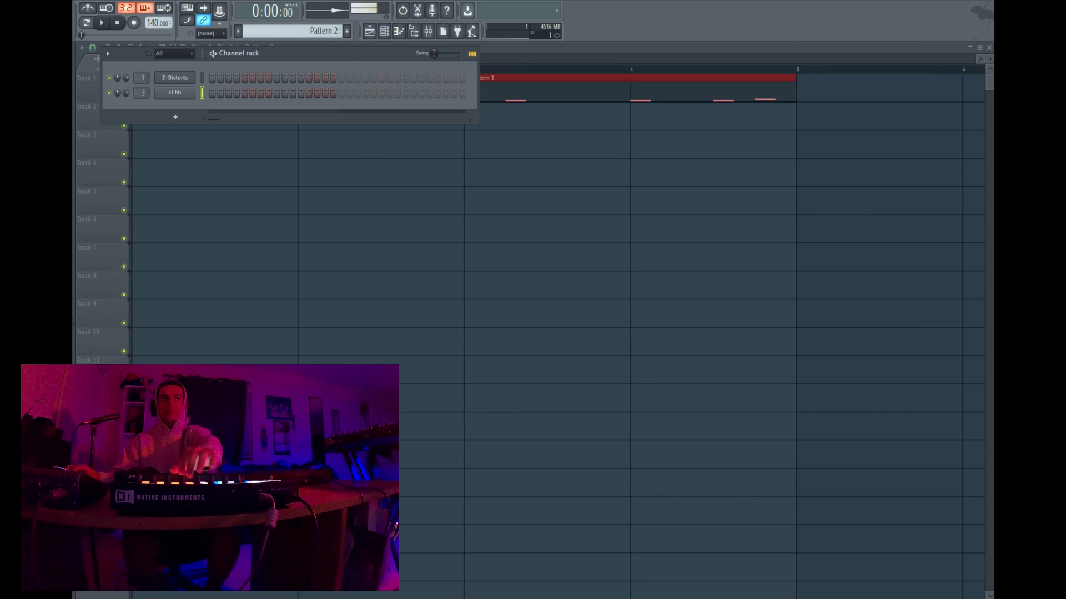
key("space")
key("space")
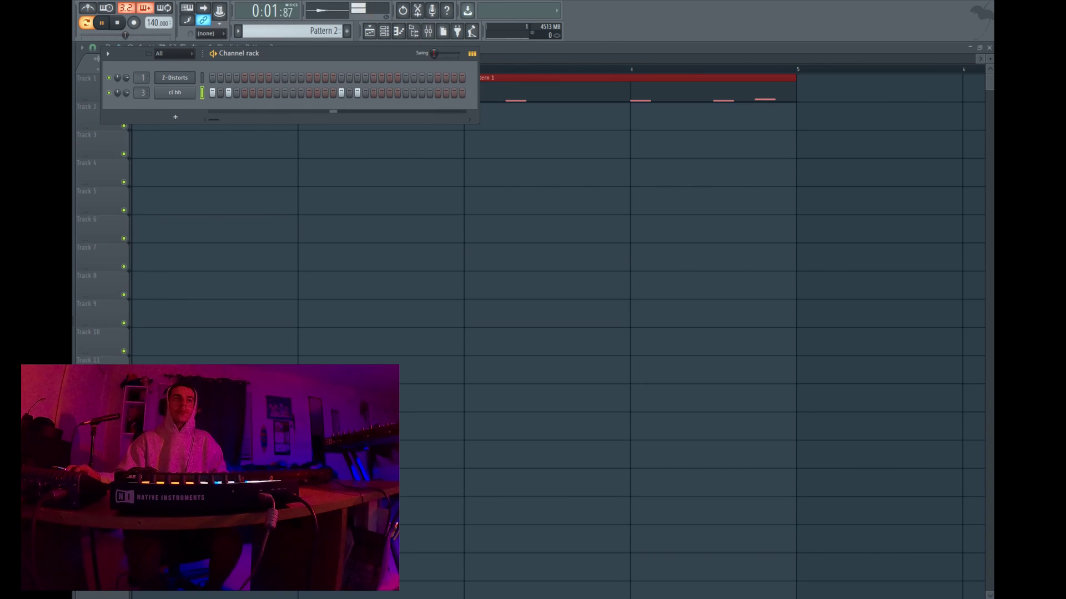
- Place Pattern 2 at bar 1 on playlist Track 3 and duplicate it to bar 3
left_click(145, 145)
key("l")
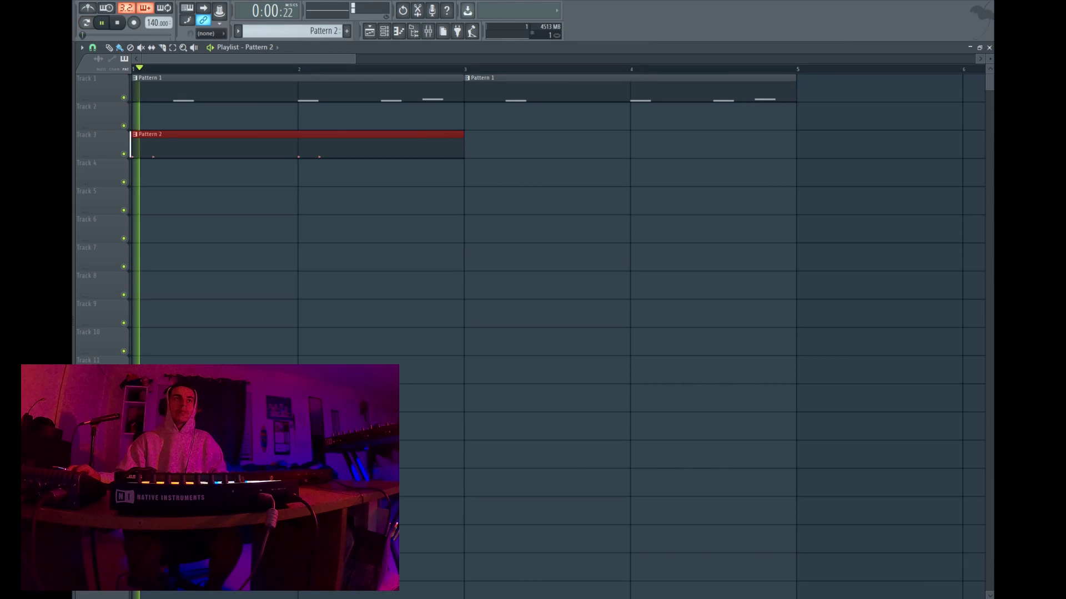
key("space")
key("ctrl+b")
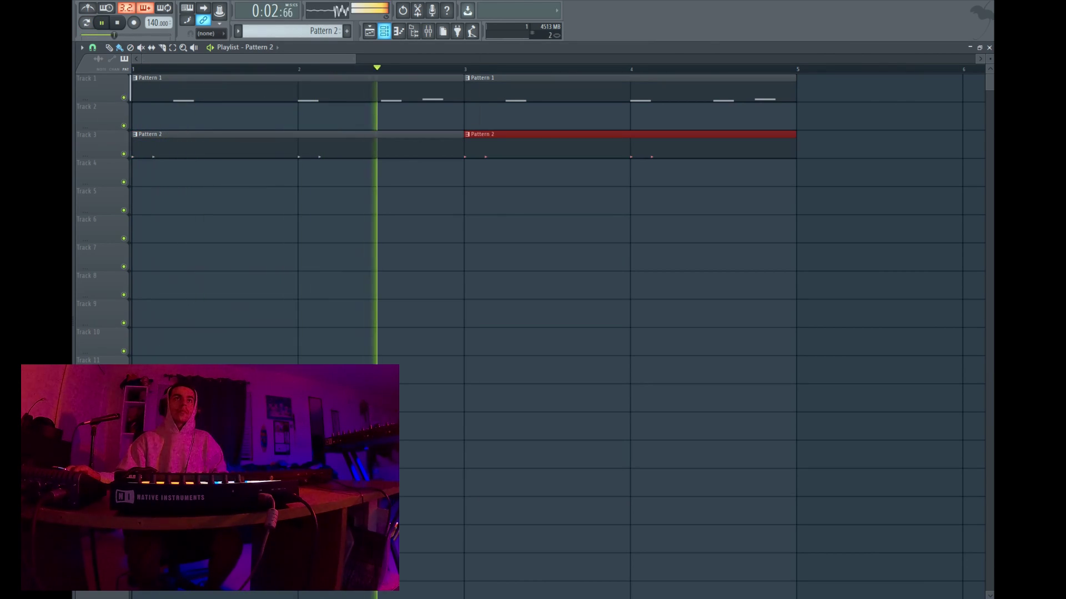
- Add C5 cl hh notes to Pattern 2 on steps 11, 13 and 20, plus half-step notes after steps 17 and 19
key("F6")
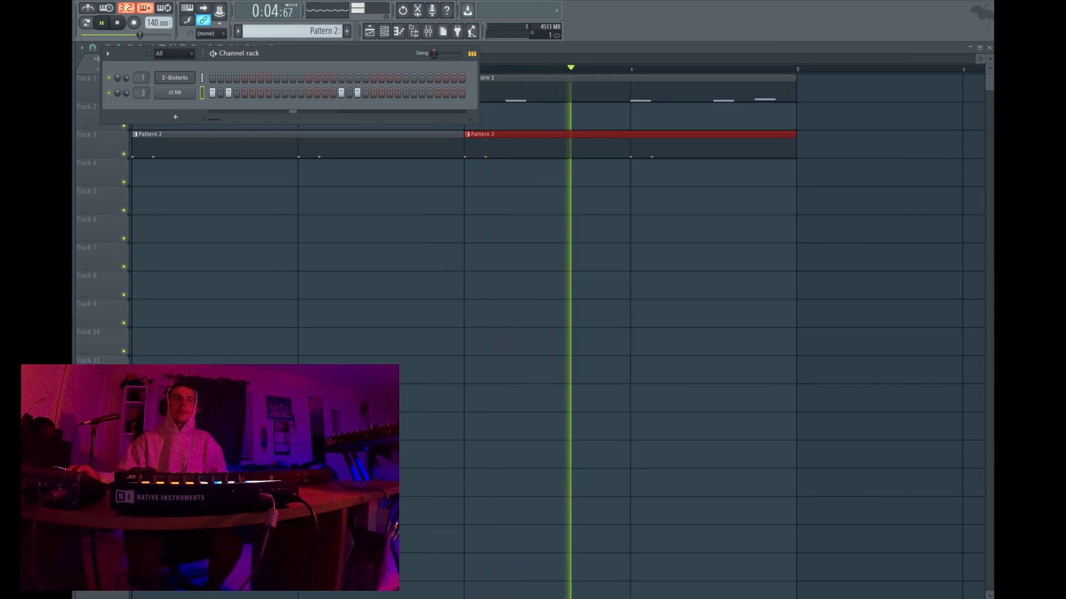
right_click(176, 92)
left_click(218, 93)
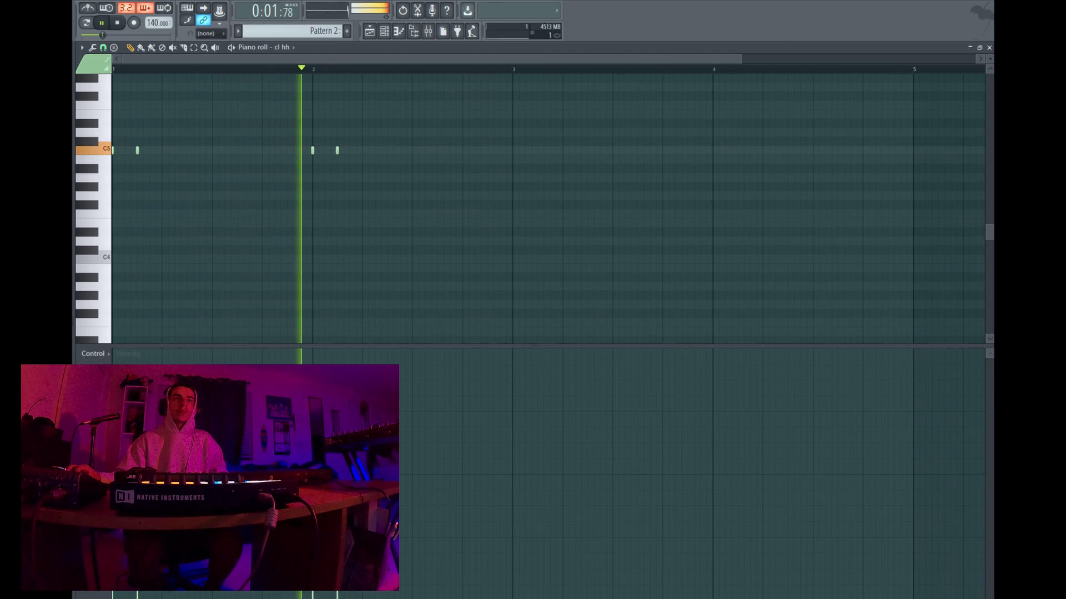
left_click(262, 150)
left_click(237, 151)
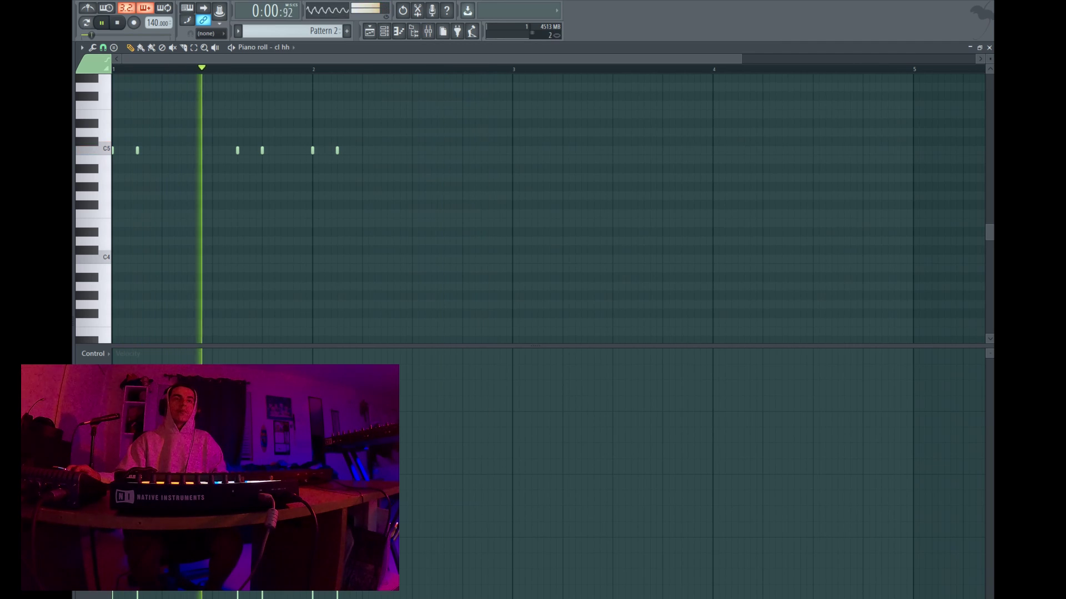
left_click(318, 150)
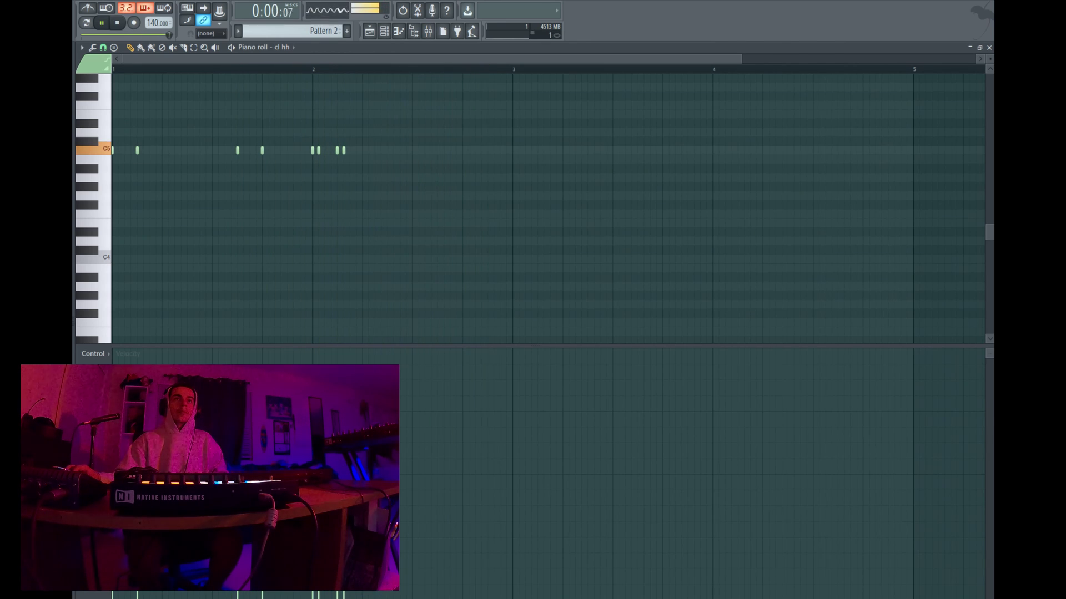
- Add the HK HH OP 020 sample as a new channel below cl hh and place one hit on step 31
left_click(384, 31)
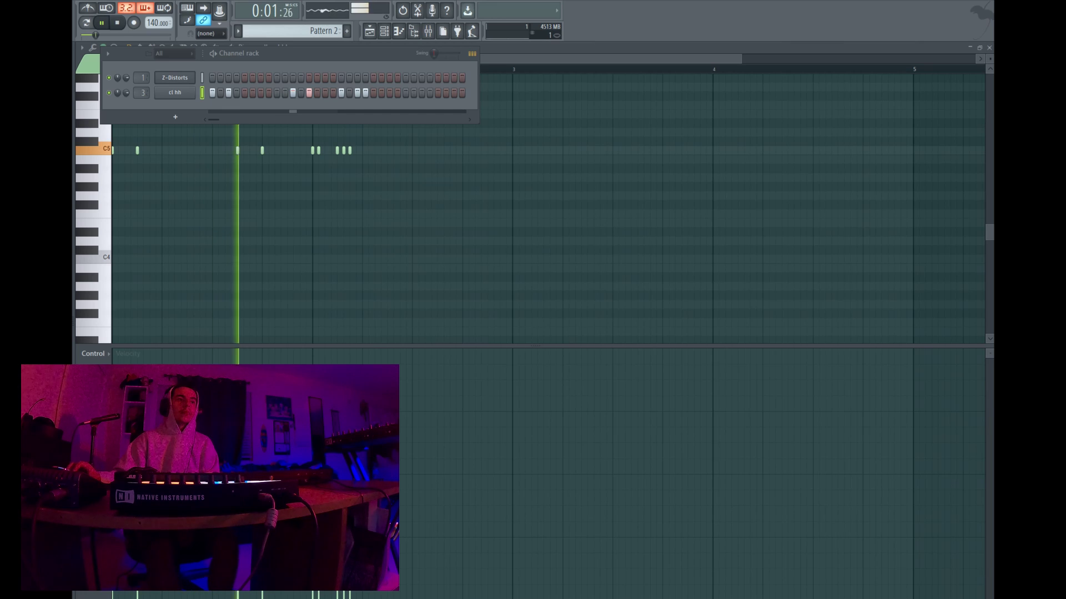
key("space")
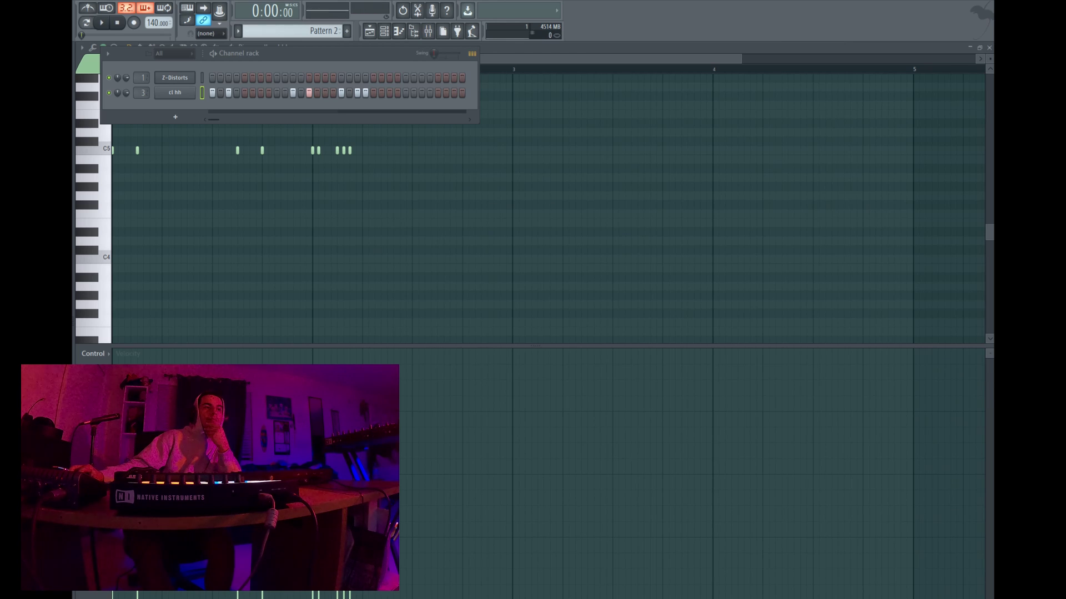
left_click_drag(50, 366, 166, 125)
key("space")
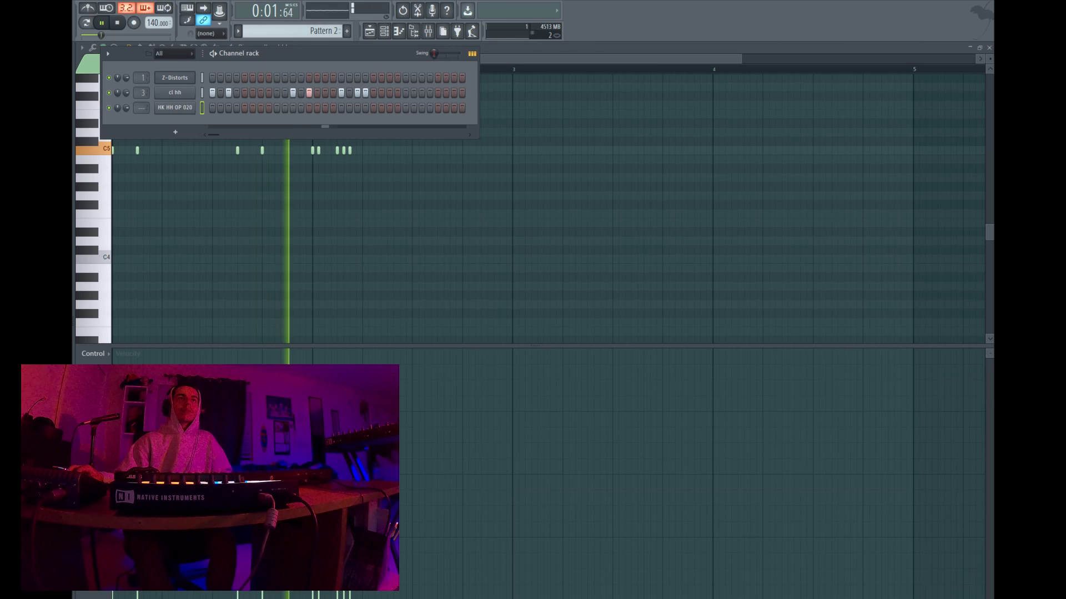
left_click(446, 108)
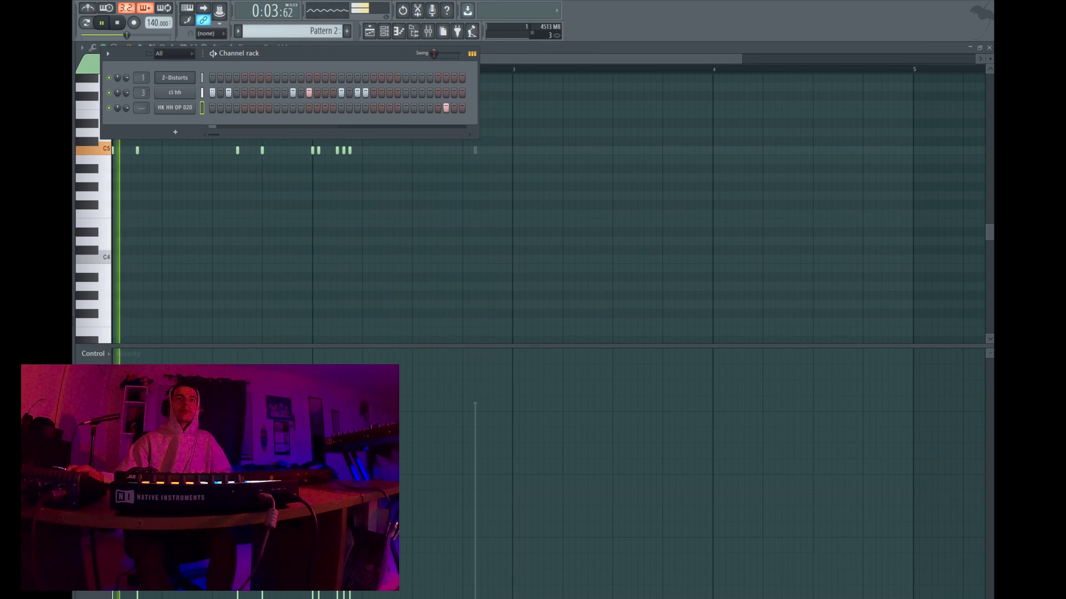
right_click(445, 108)
left_click(454, 108)
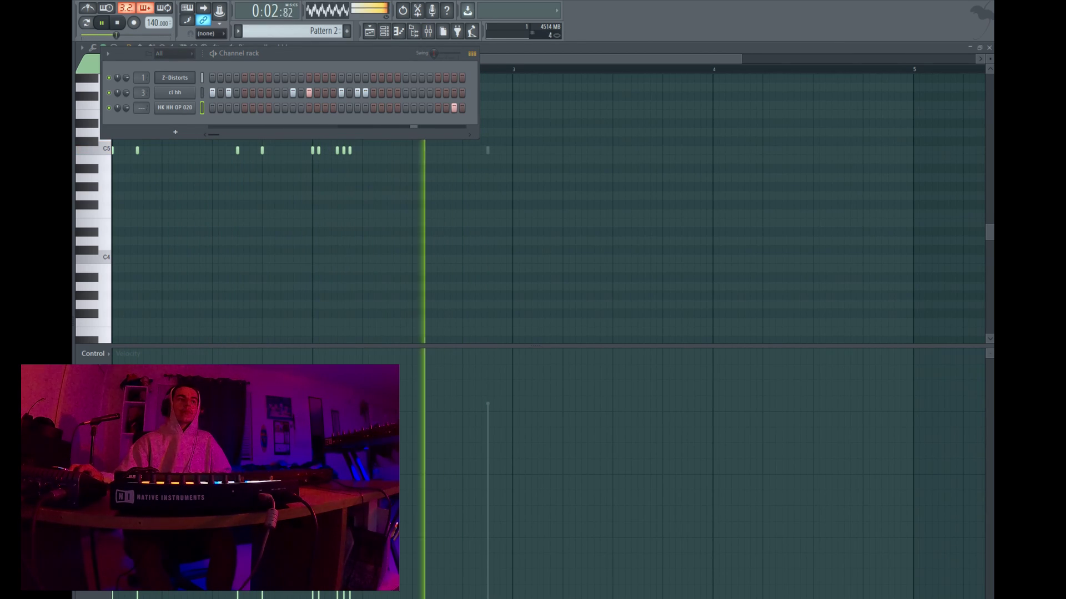
- Replace the open hi-hat channel's sample with HK HH OP 021 and move its hit to step 29
left_click_drag(93, 256, 174, 108)
right_click(454, 107)
left_click(438, 108)
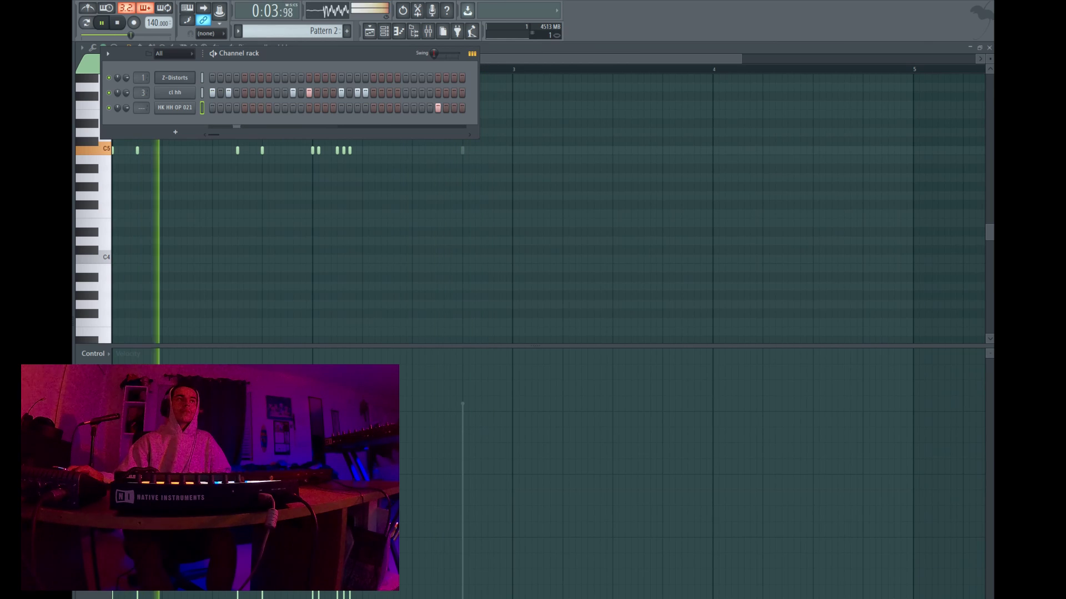
- Review the sample, envelope and miscellaneous settings of the HK HH OP 021 channel
left_click(175, 108)
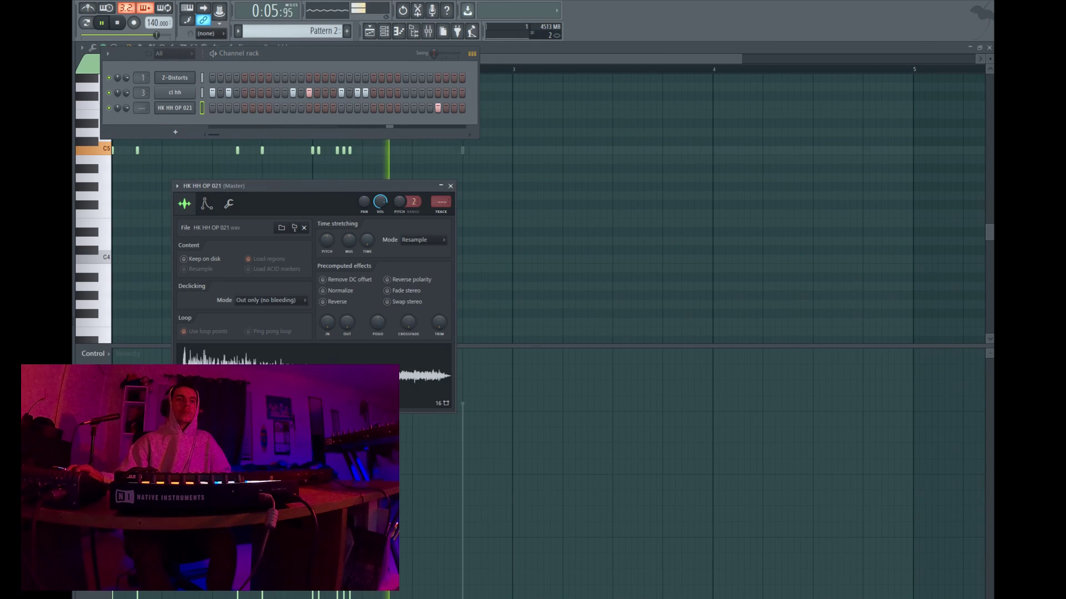
left_click(206, 204)
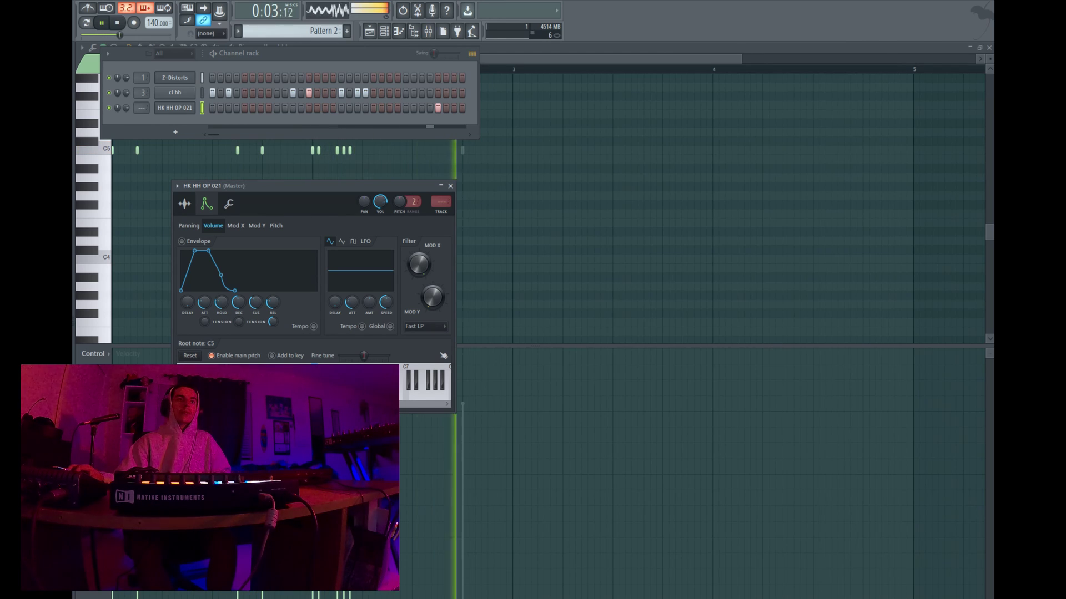
left_click(184, 203)
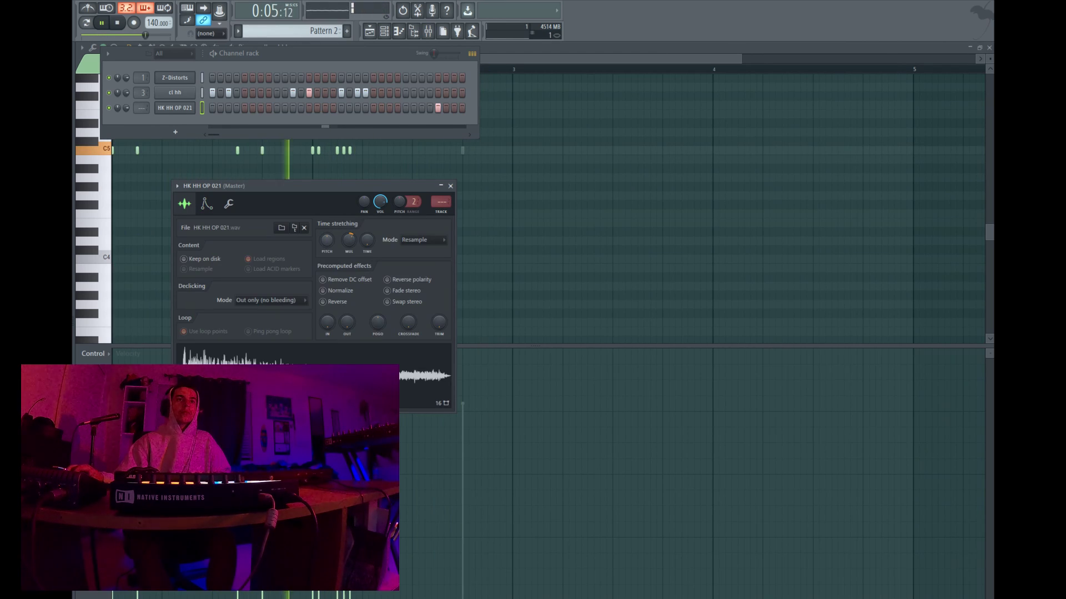
left_click(228, 203)
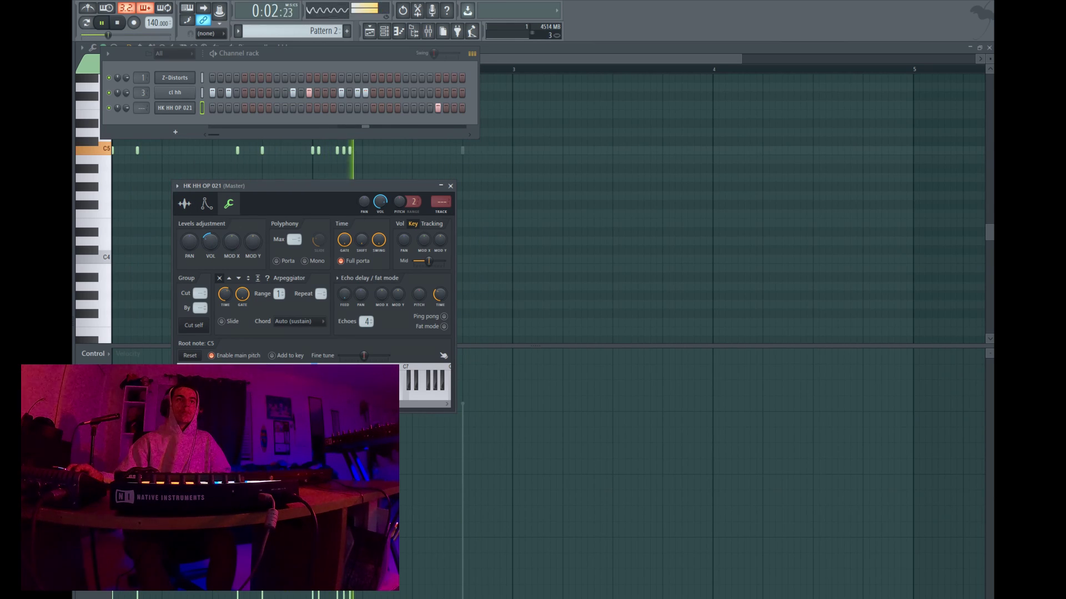
left_click(184, 204)
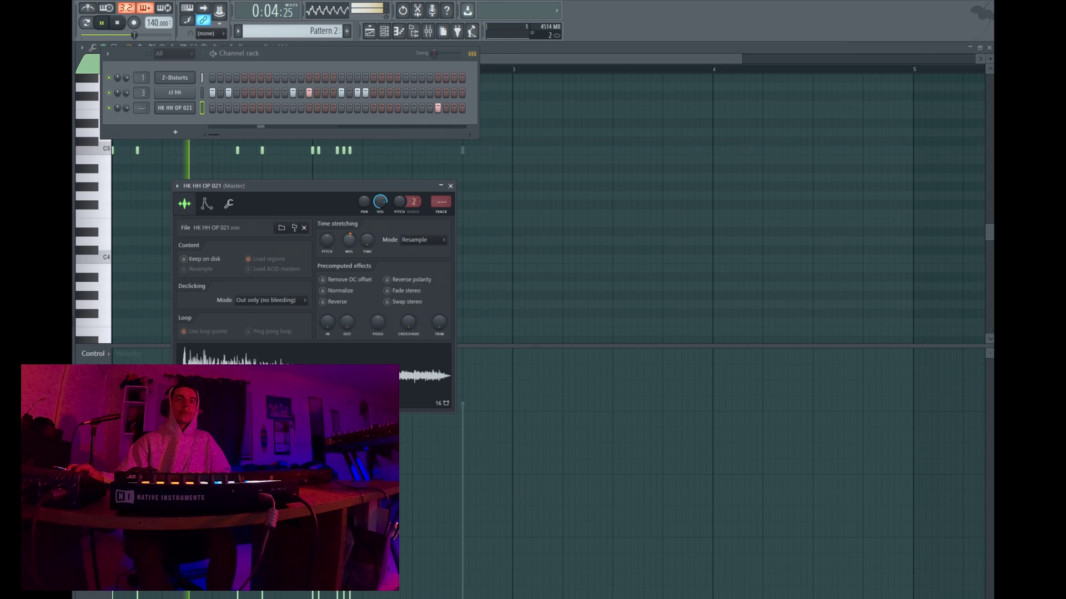
left_click(450, 186)
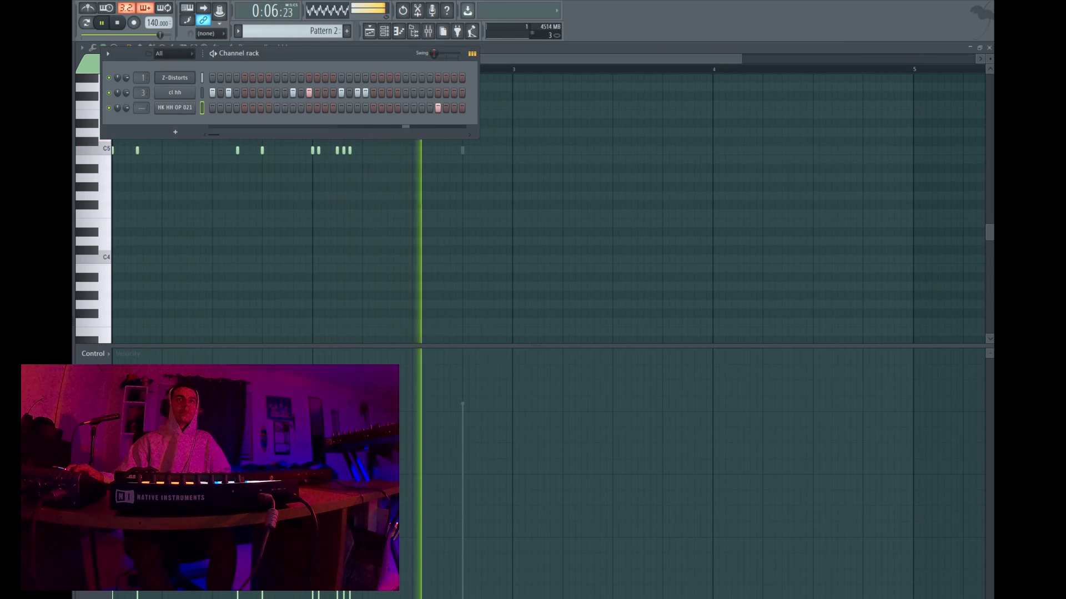
- Stop playback and create Pattern 3 as a new empty pattern
key("space")
key("F5")
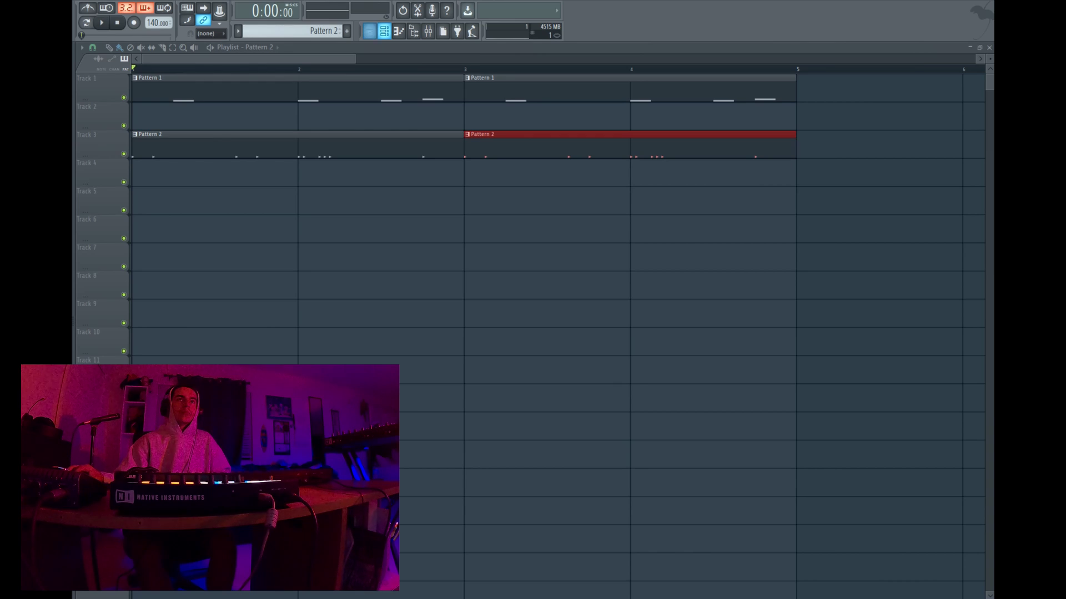
key("F6")
key("F4")
key("Return")
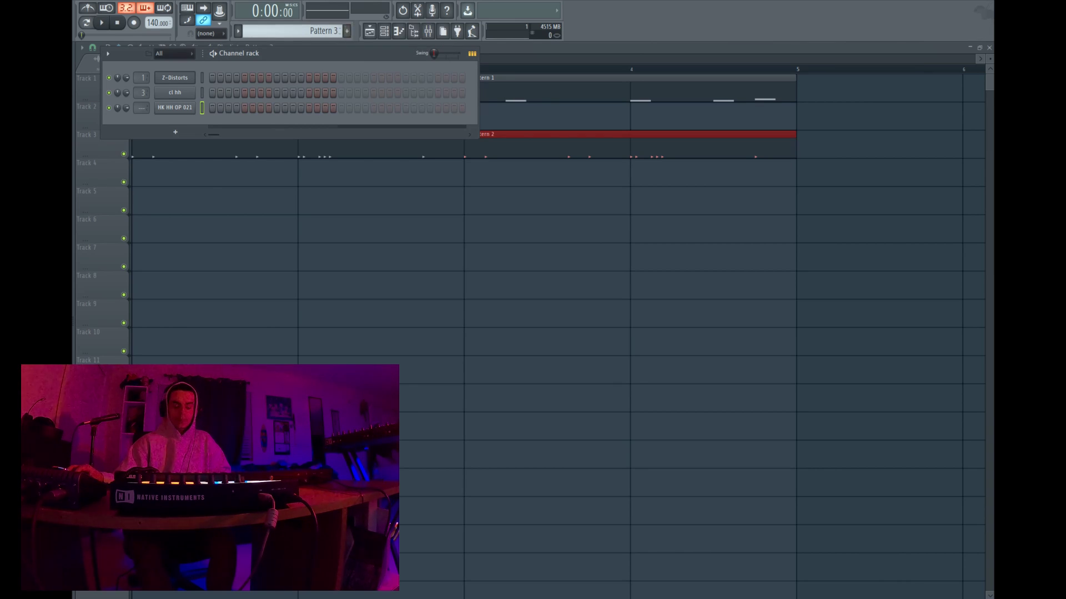
- Add the HK CP 808 909 25 clap sample as a new channel and open its channel settings
key("F6")
key("F6")
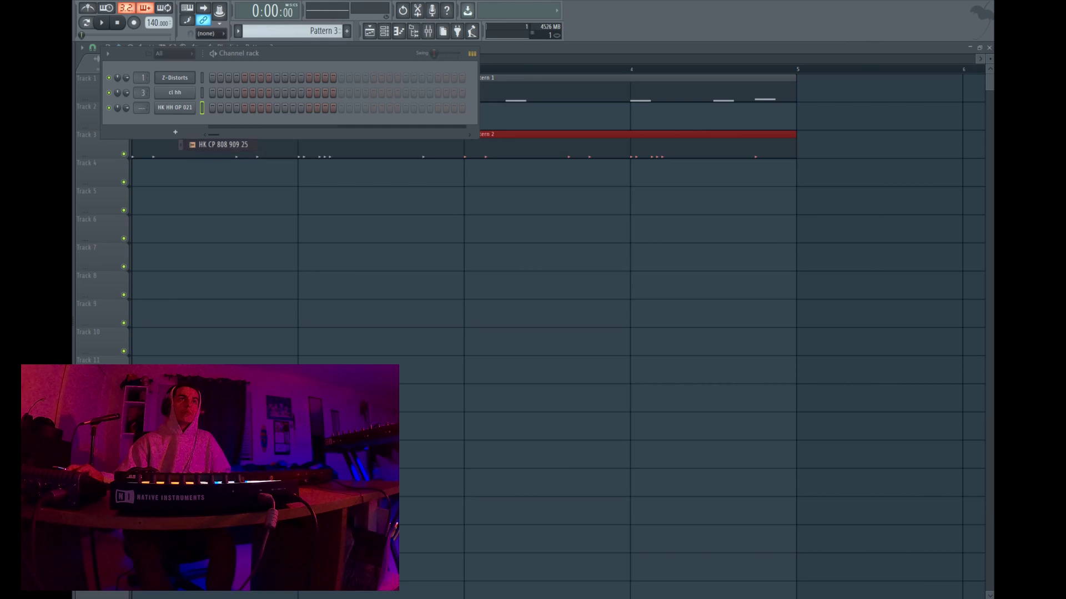
left_click_drag(189, 143, 184, 125)
right_click(195, 119)
left_click(182, 123)
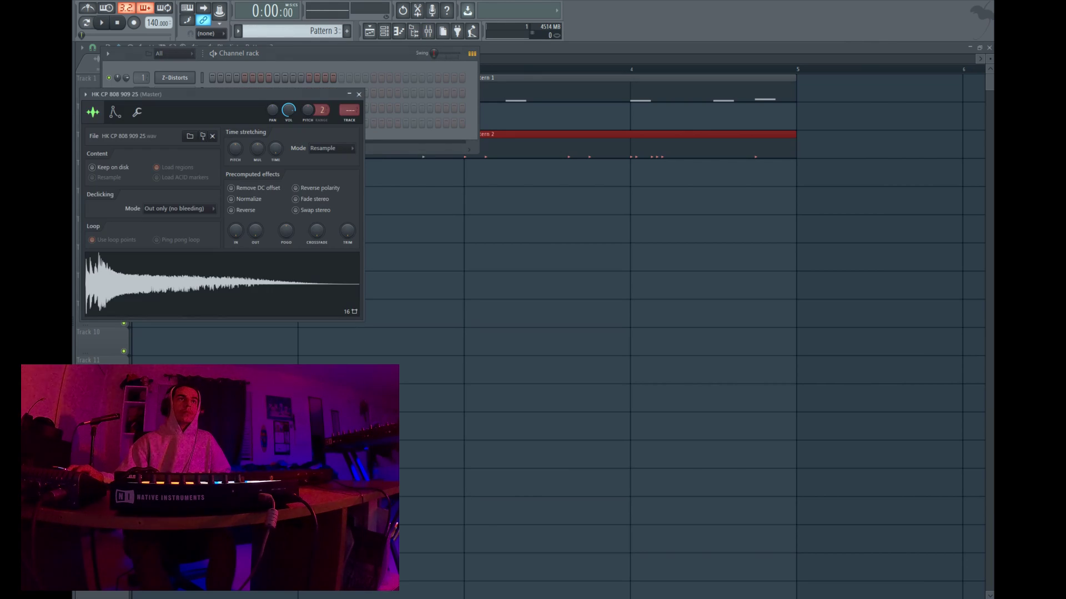
- Open the clap sample in Edison, select 0:000 to 0:188 and send only that selection back to its channel
right_click(172, 269)
left_click(194, 285)
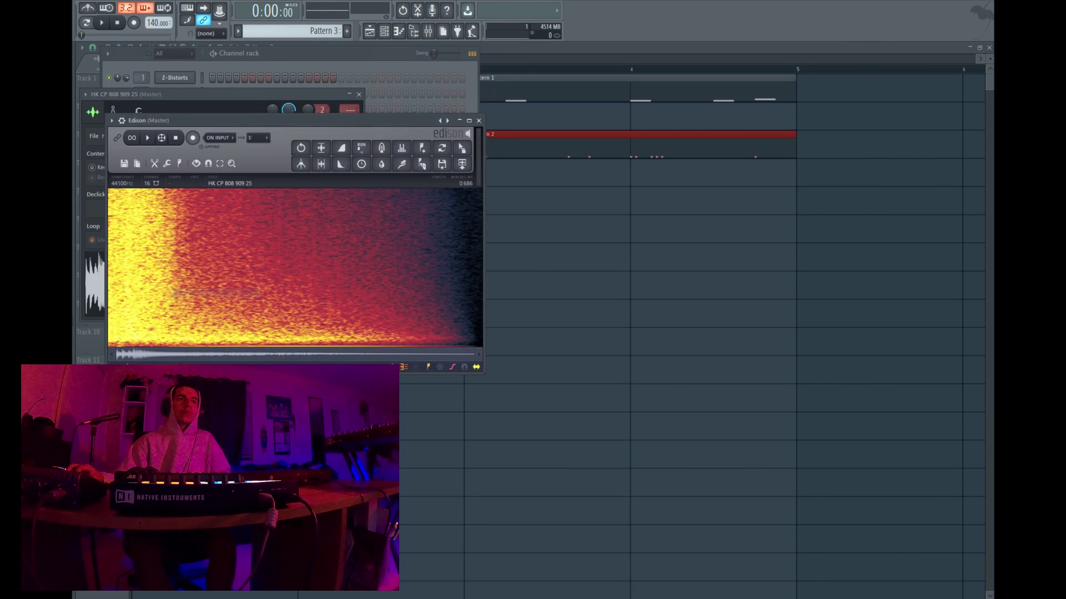
left_click_drag(179, 267, 108, 266)
key("space")
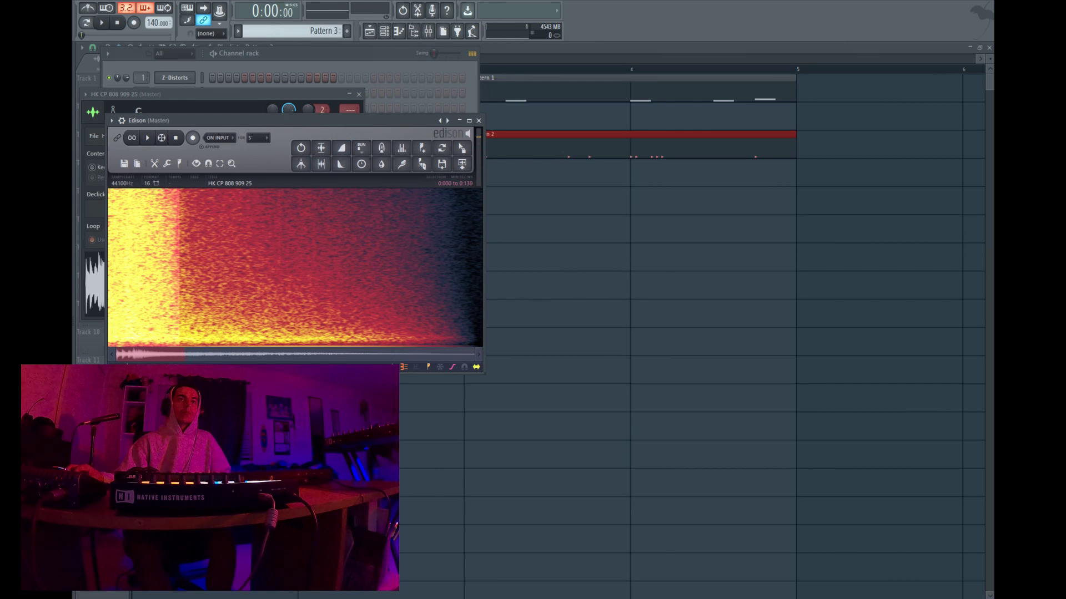
left_click_drag(180, 267, 256, 267)
key("space")
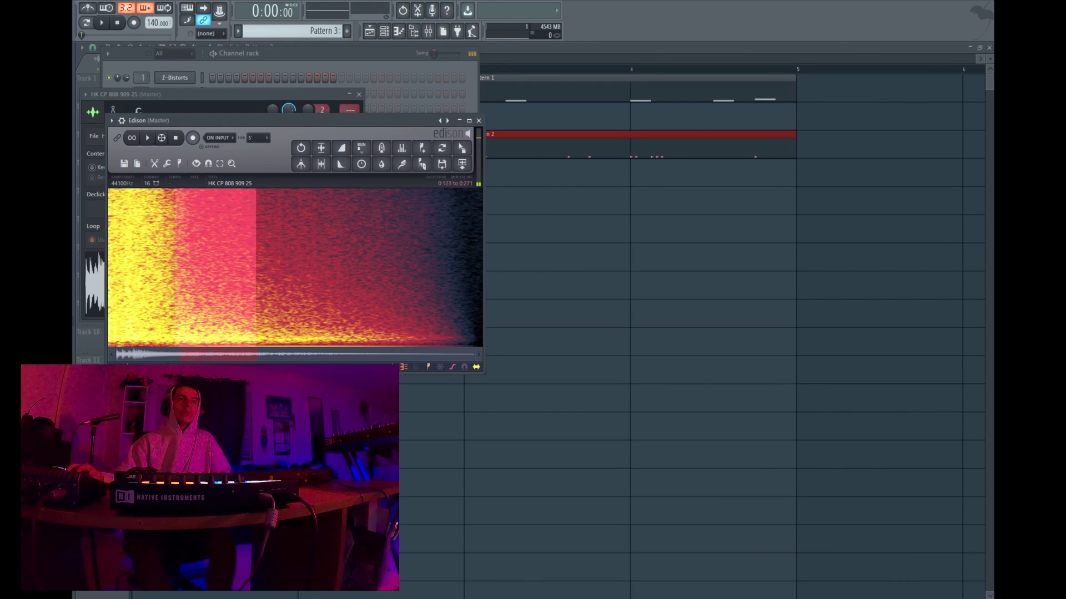
left_click_drag(256, 266, 211, 266)
key("space")
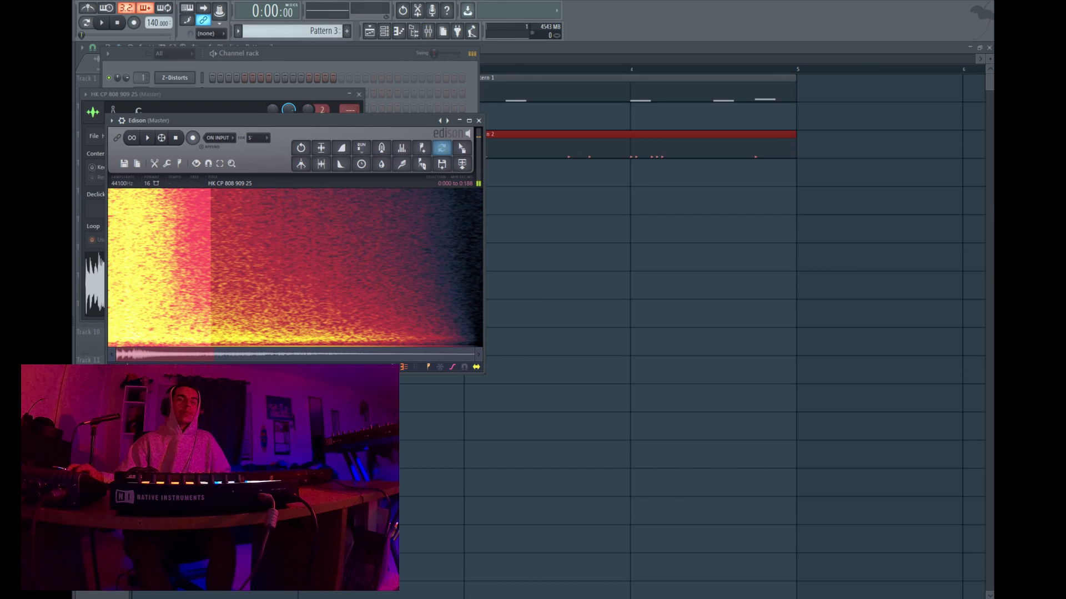
left_click(462, 148)
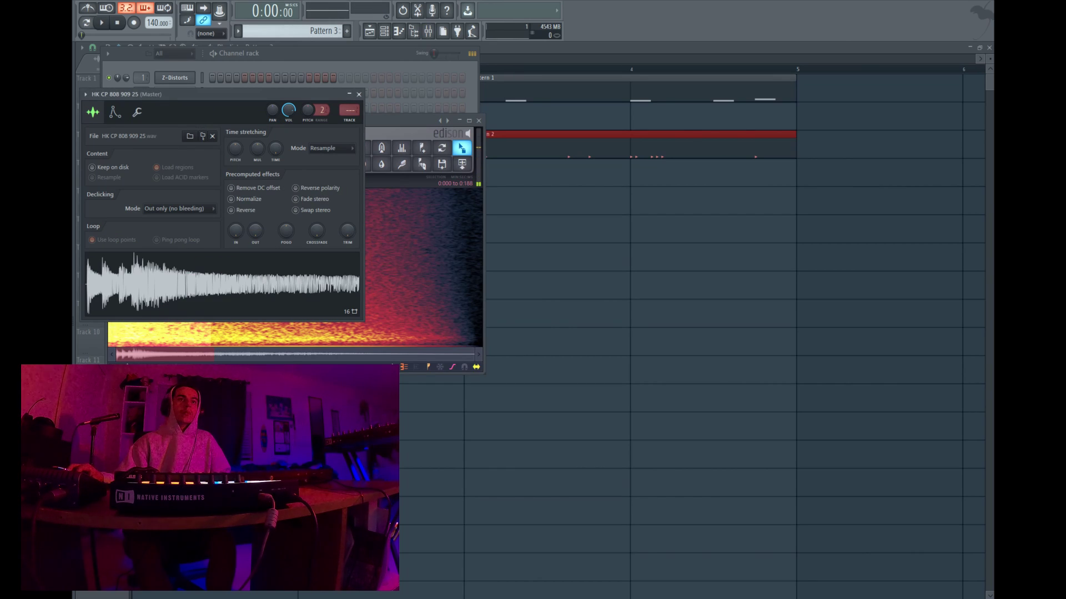
- Apply a fade-out to the trimmed clap sample and program a clap hit on step 9 of Pattern 3
left_click_drag(255, 231, 255, 214)
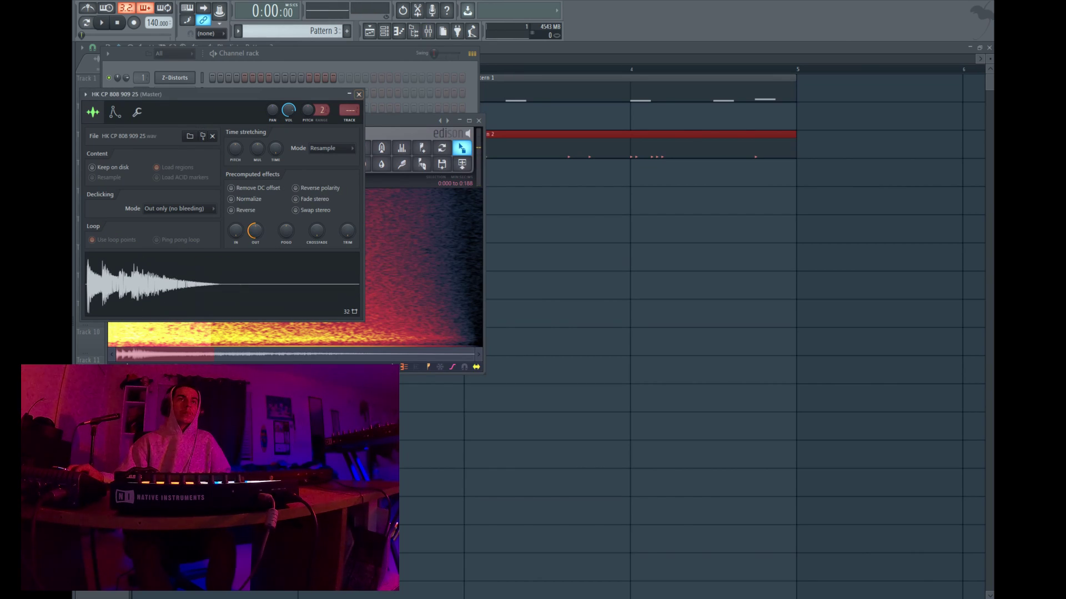
key("space")
left_click(359, 94)
left_click_drag(333, 120, 368, 162)
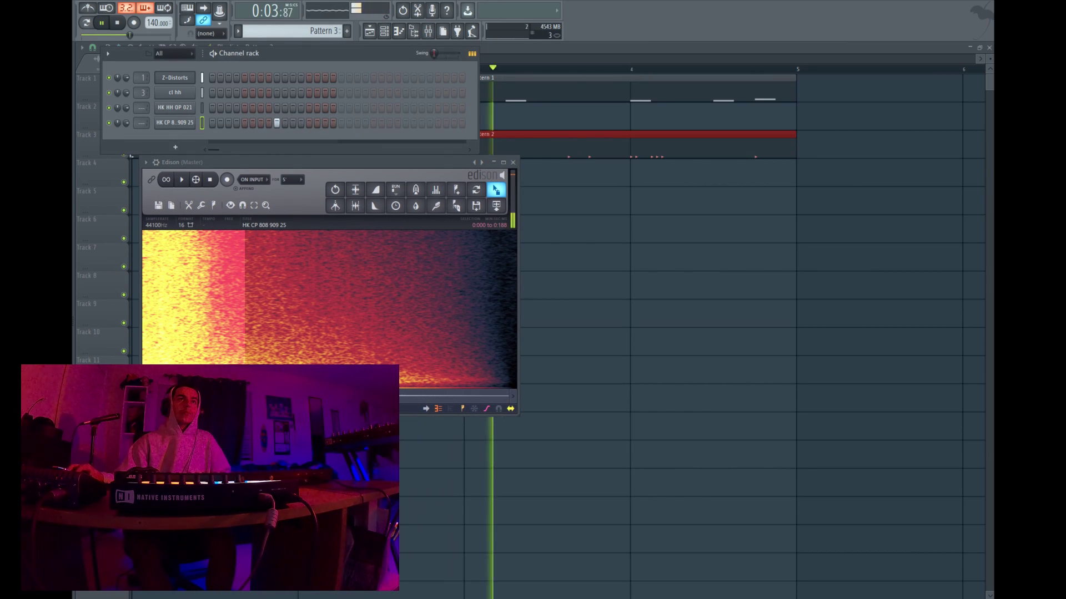
- Place Pattern 3 on playlist Track 4 in each of bars 1 to 4
scroll(732, 333, "down", 2)
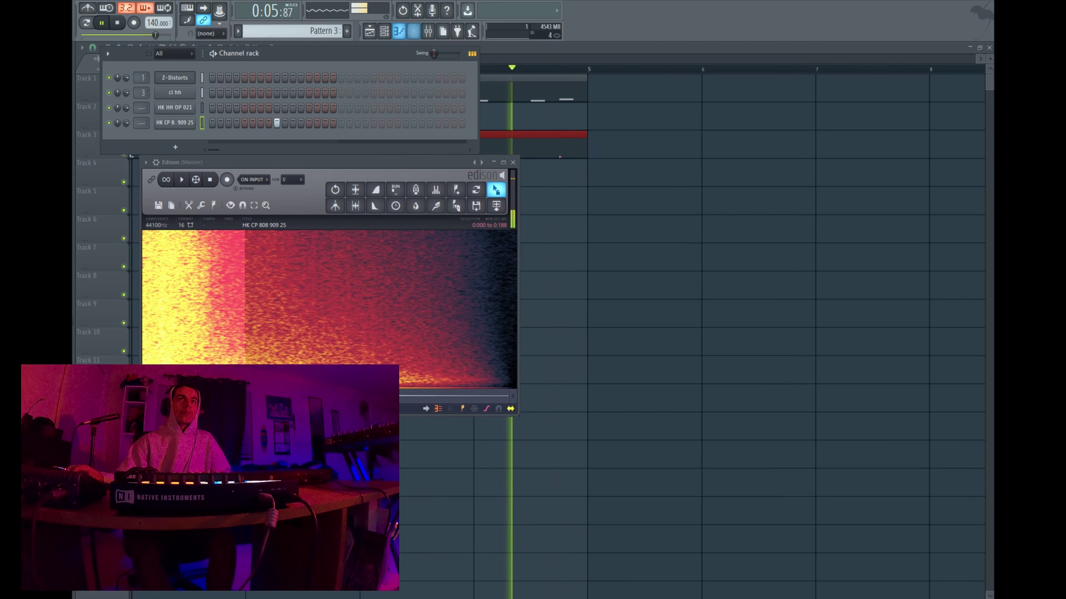
key("F6")
key("Escape")
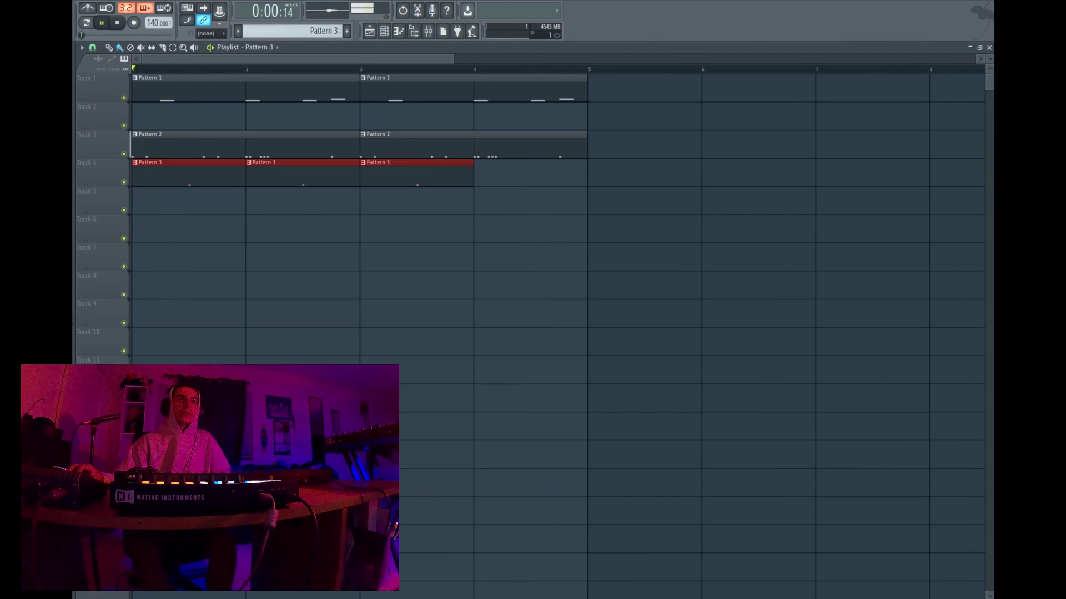
left_click(494, 173)
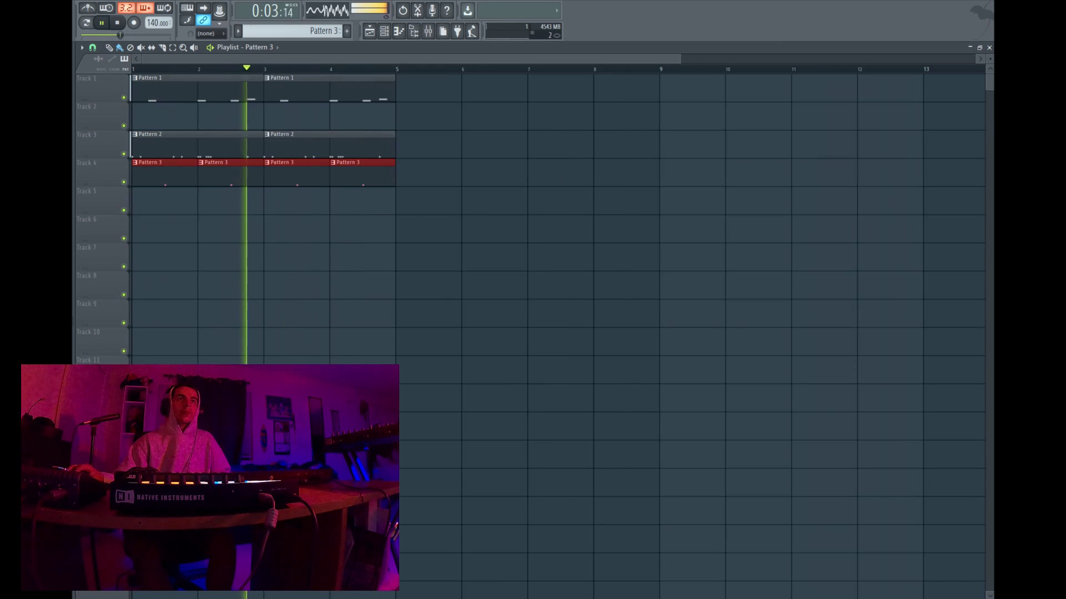
- Move the Pattern 3 clap to a single C5 note on step 13 and play it back in the playlist
key("space")
key("F7")
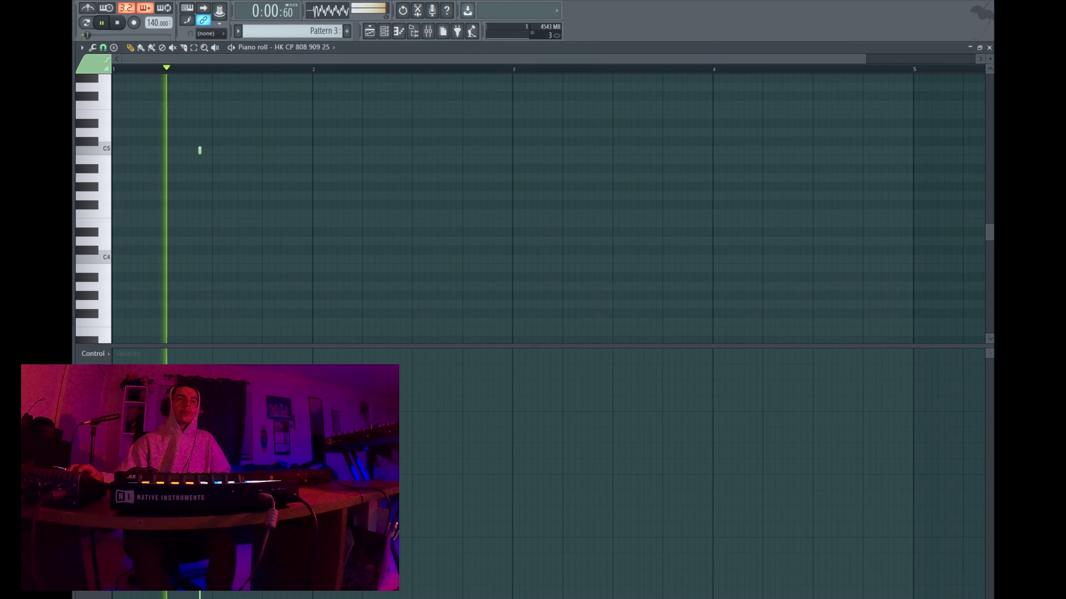
key("space")
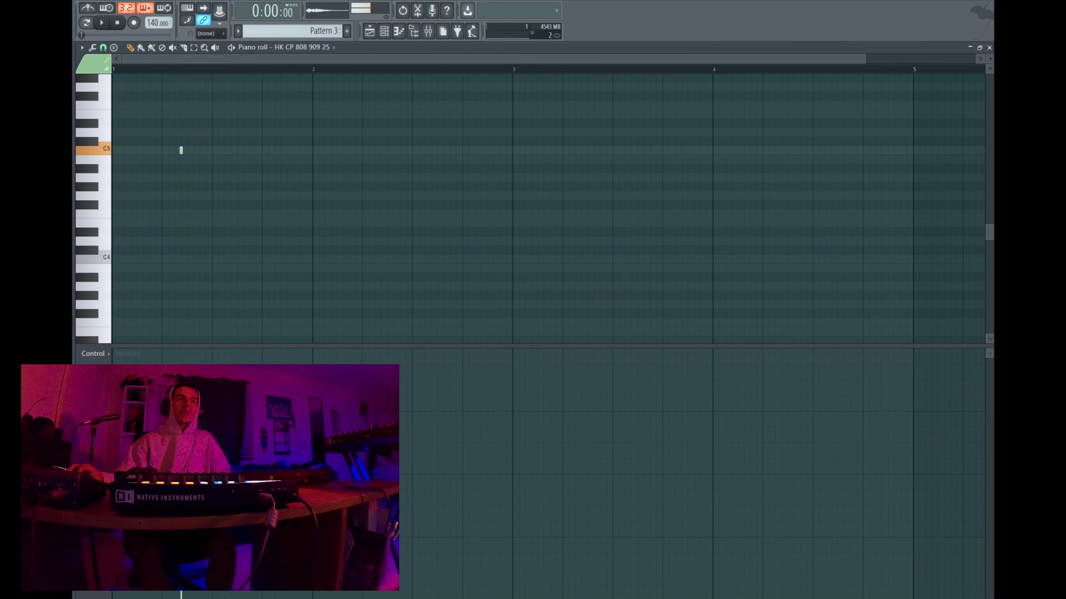
left_click(262, 150)
key("space")
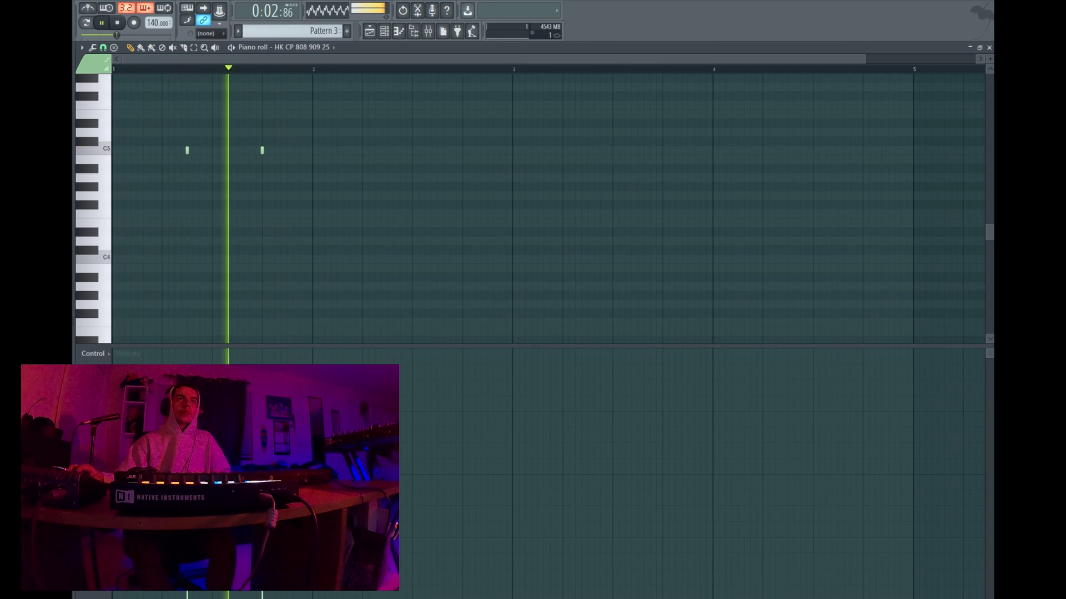
right_click(187, 150)
key("l")
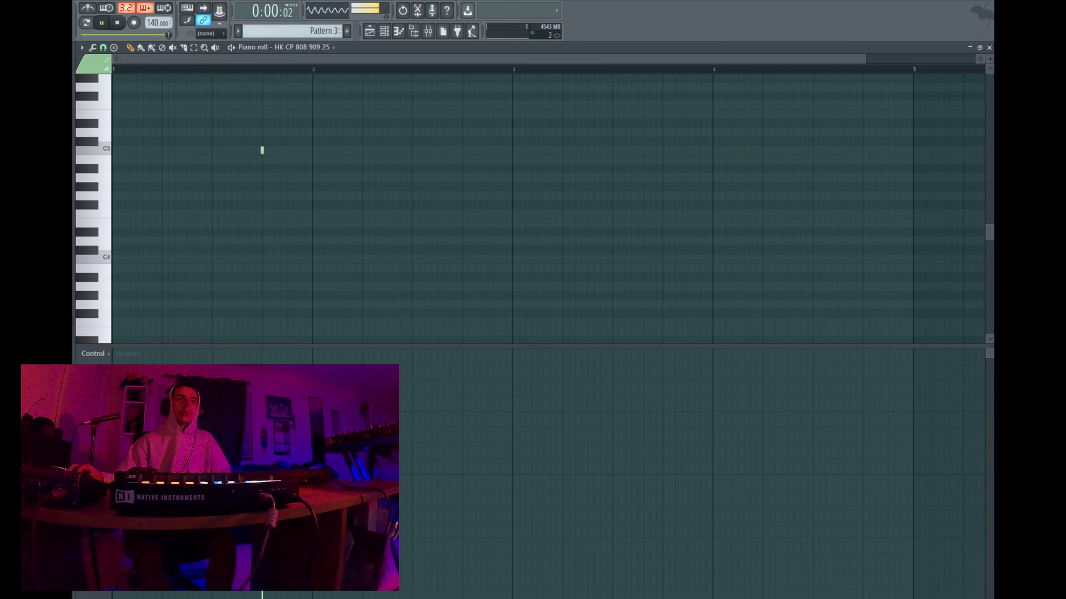
key("F5")
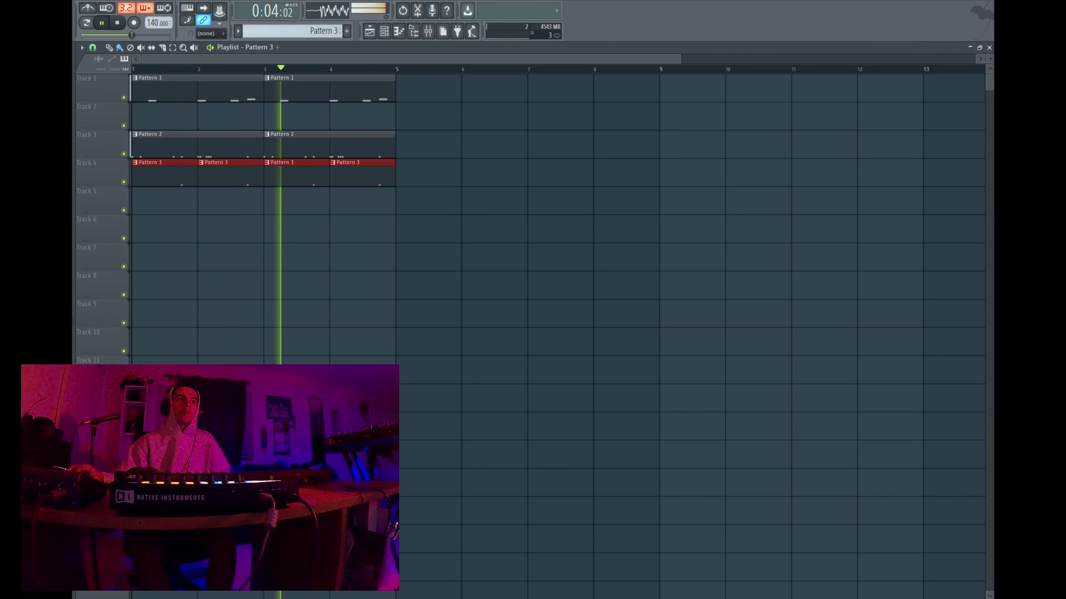
- Review the clap channel's miscellaneous and sample settings while the beat plays
key("F6")
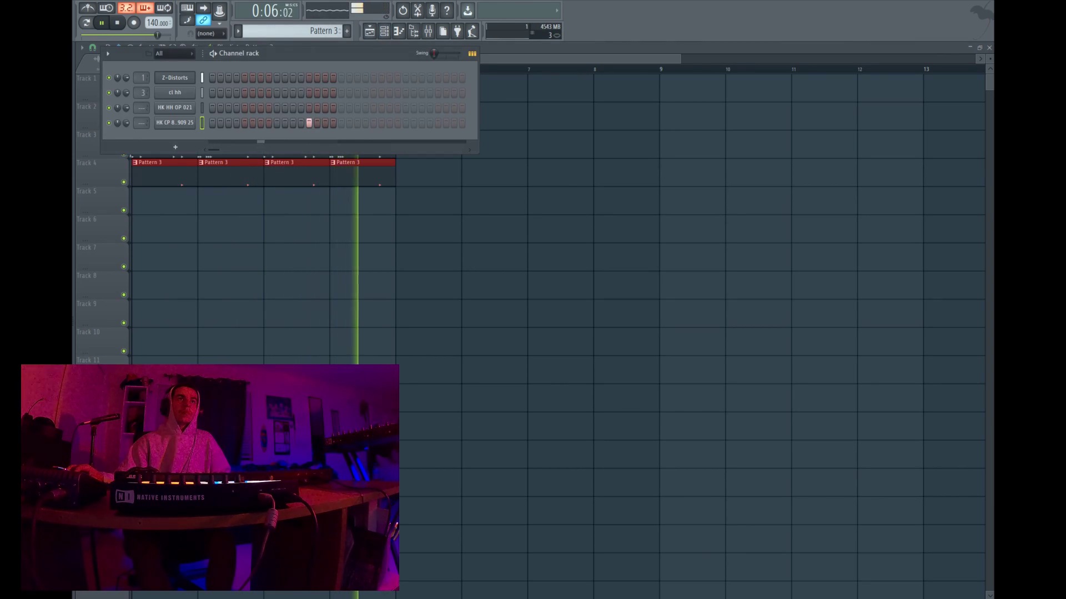
left_click(175, 123)
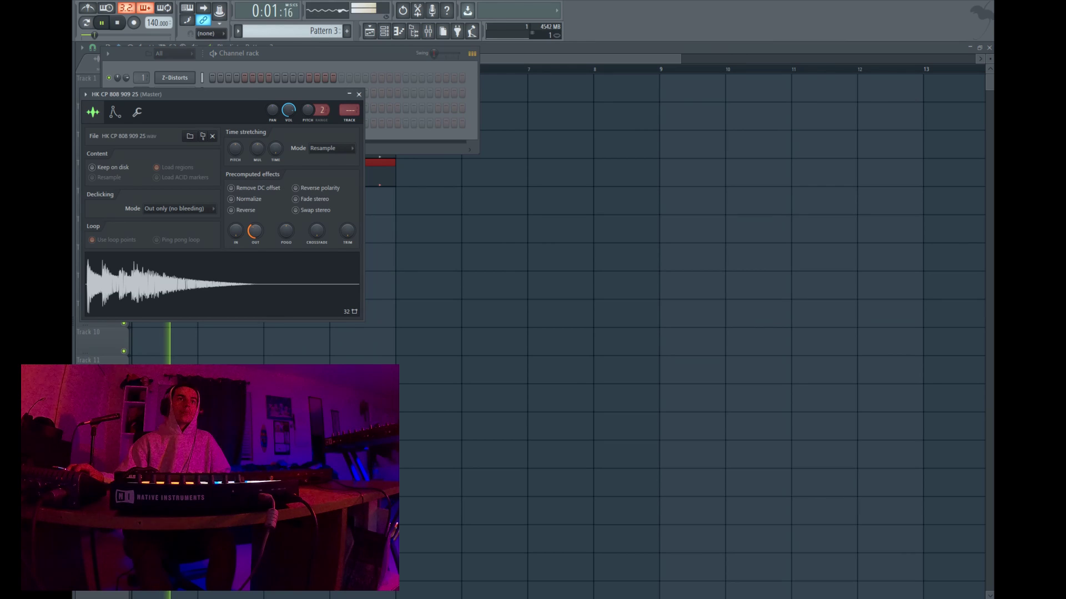
left_click(137, 112)
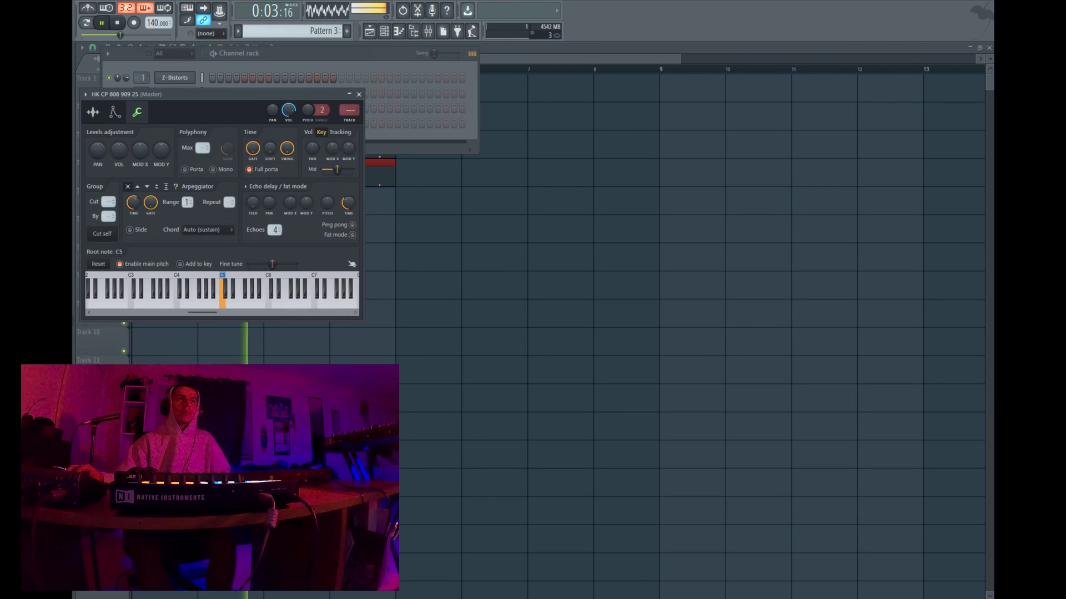
left_click(93, 112)
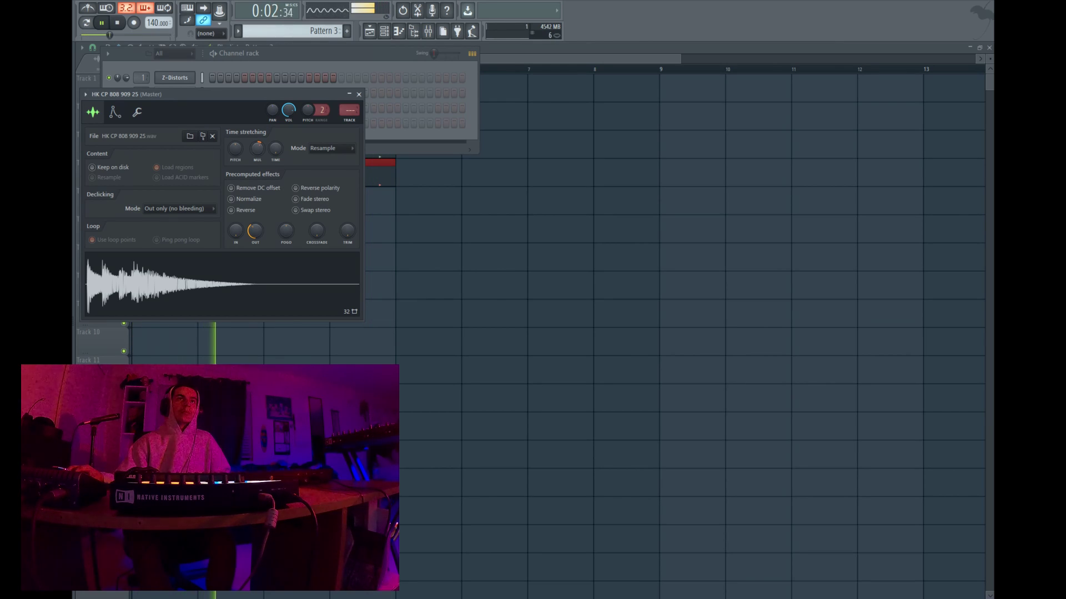
key("Escape")
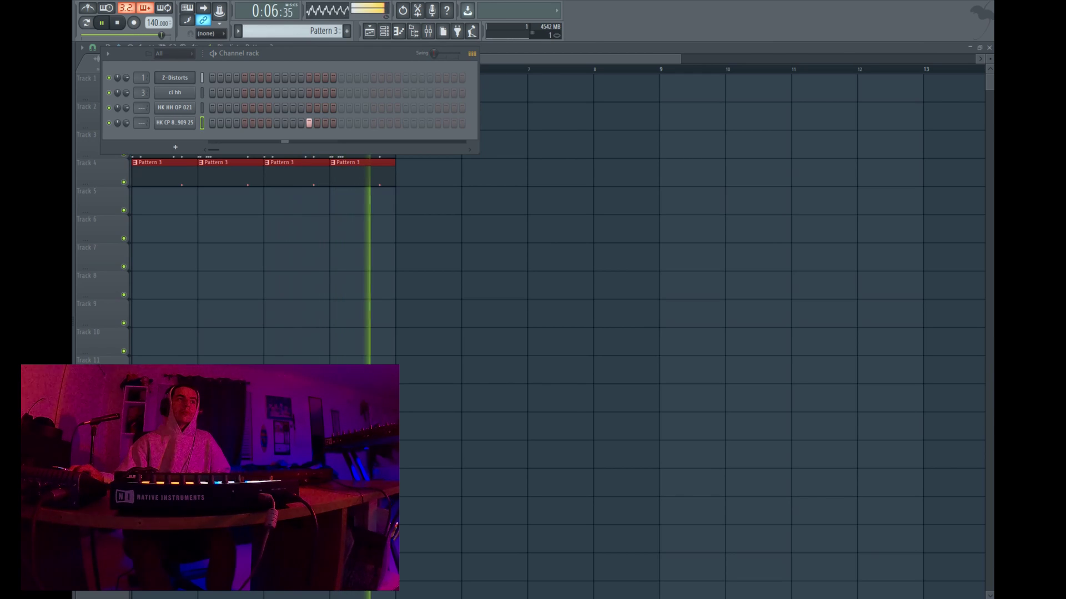
- Stop playback, add the Kick 23 sample as a channel and create Pattern 4
key("space")
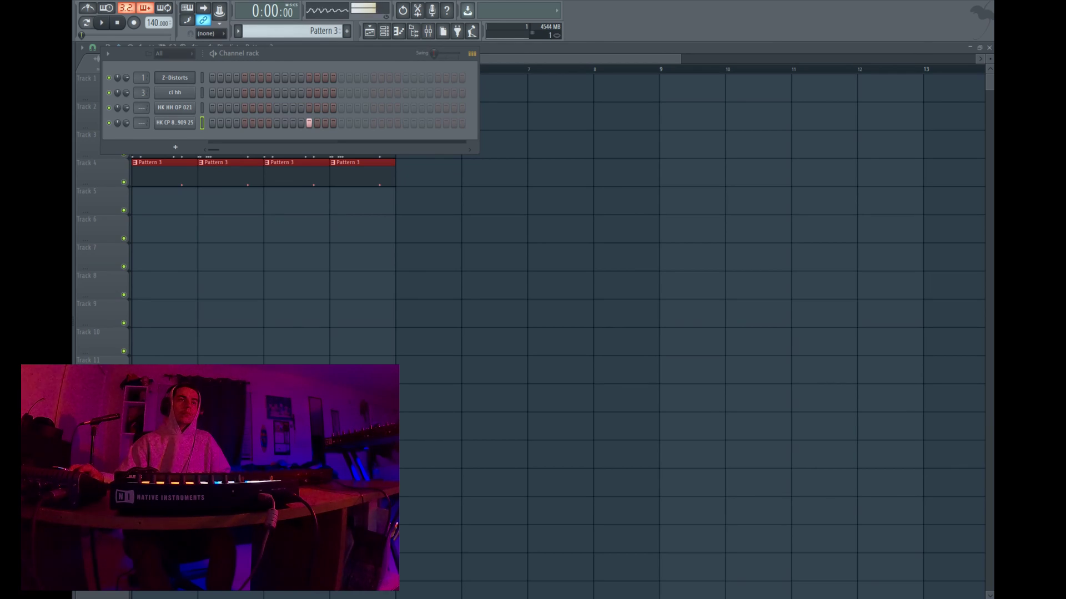
left_click_drag(154, 157, 155, 156)
key("space")
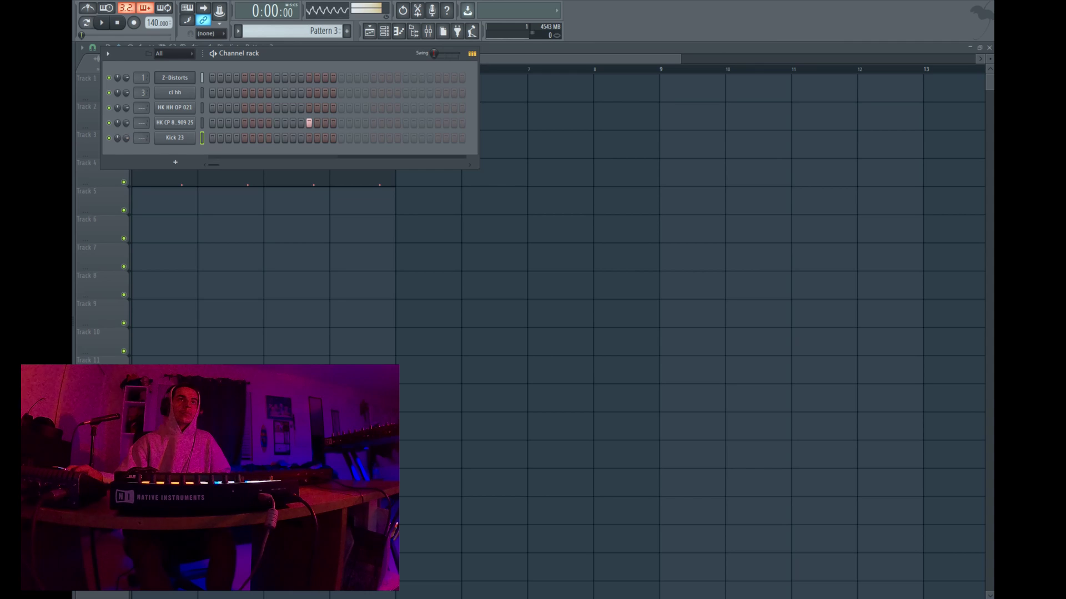
left_click(161, 201)
key("F4")
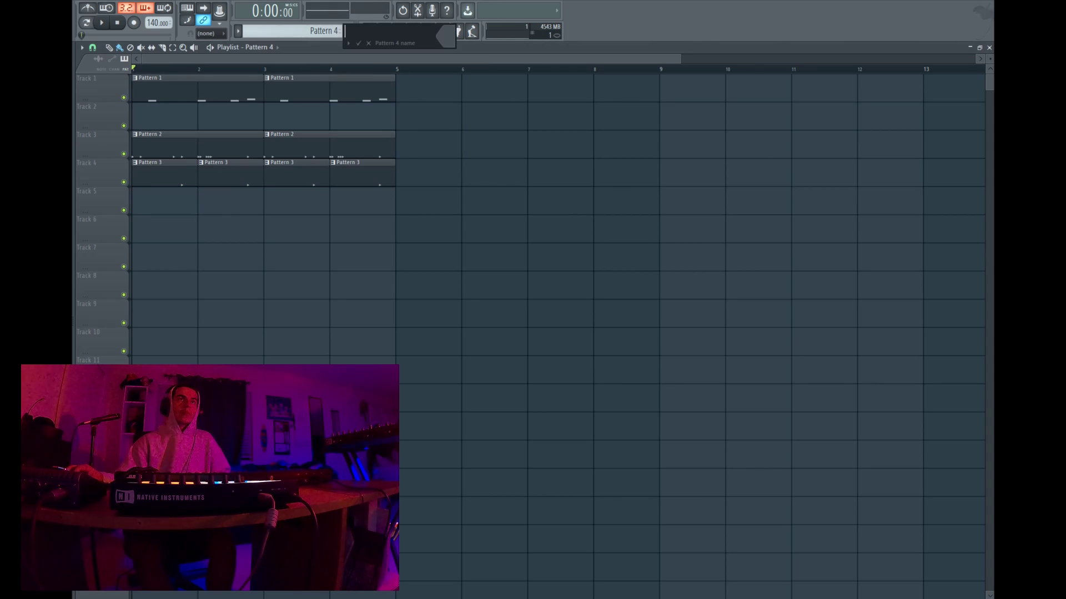
key("Return")
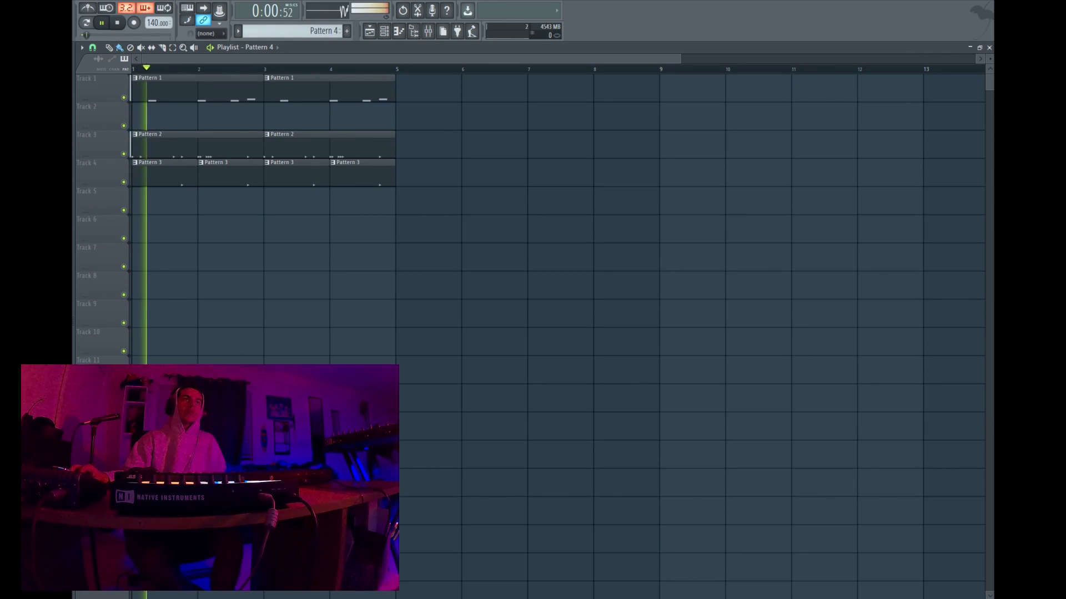
- Add the Sango_Metal sample as a channel and place Pattern 4 at bar 1 of playlist Track 5
key("F6")
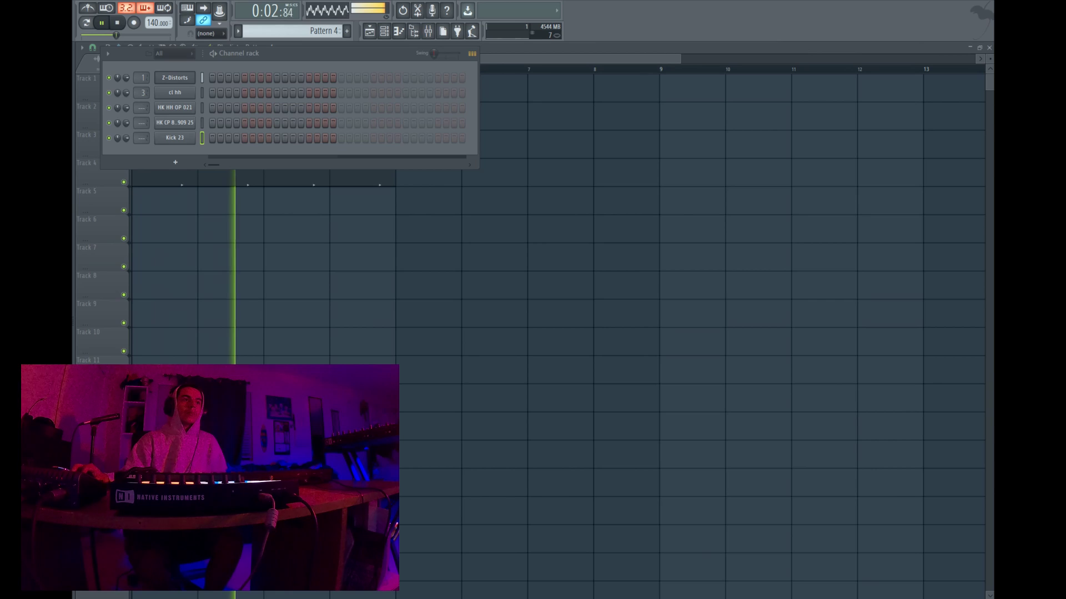
left_click_drag(77, 320, 167, 161)
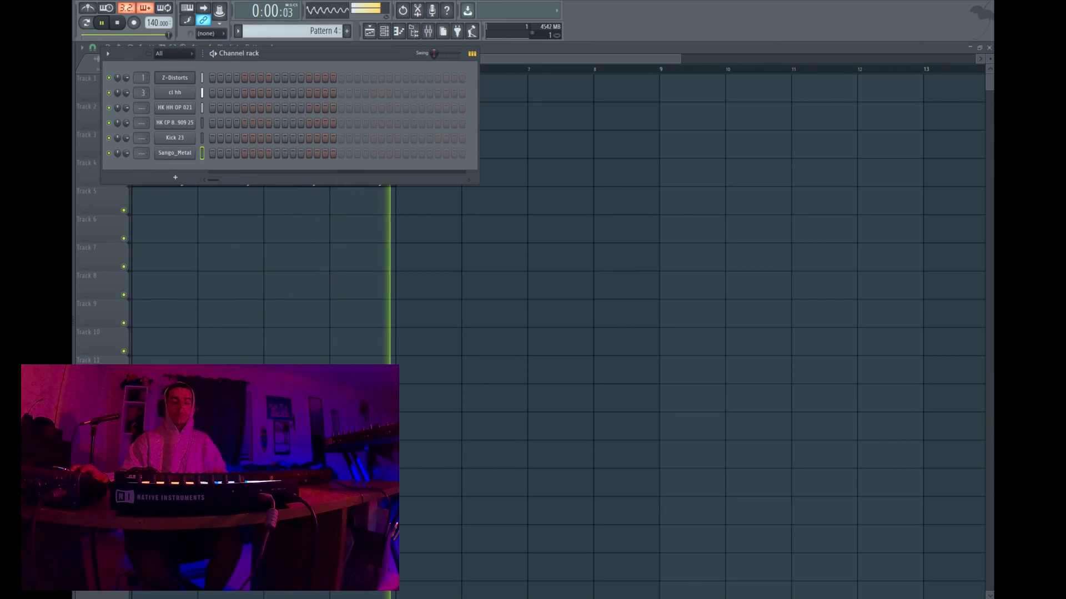
left_click(158, 201)
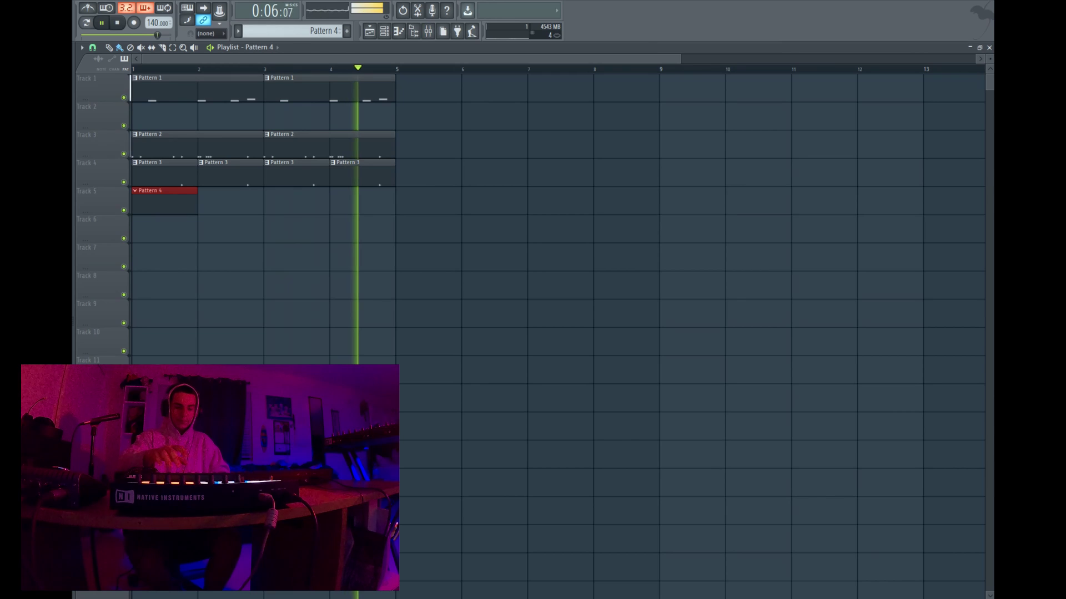
- Record a live Sango_Metal part into Pattern 4 and open it in the piano roll
key("r")
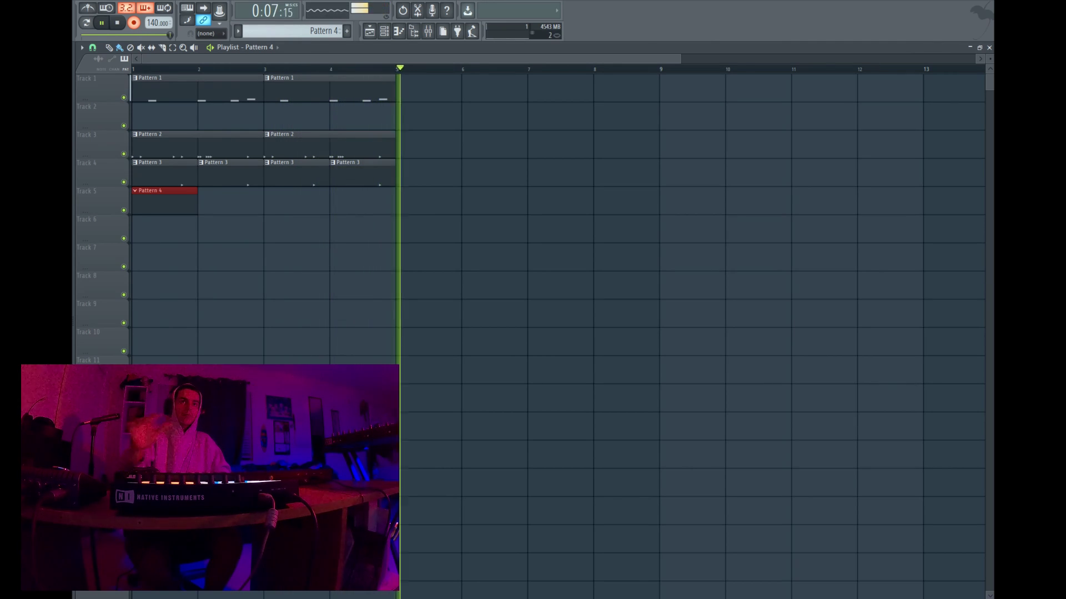
key("r")
key("F7")
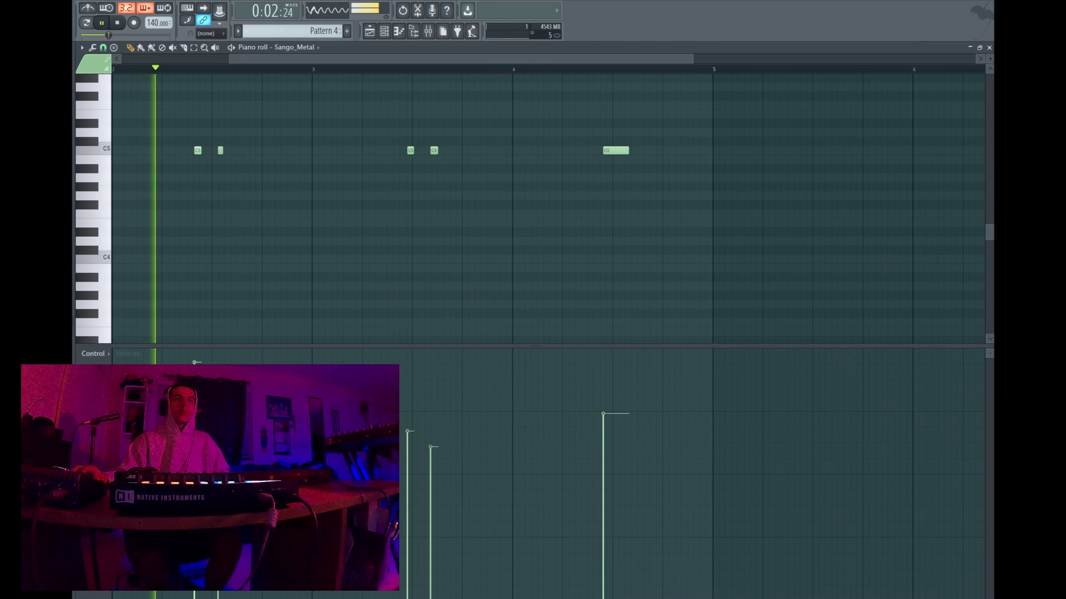
- Adjust the timing of the recorded Sango_Metal notes and delete the four notes in bars 1 and 2
scroll(301, 150, "down", 1)
left_click_drag(295, 151, 330, 150)
key("shift+Right")
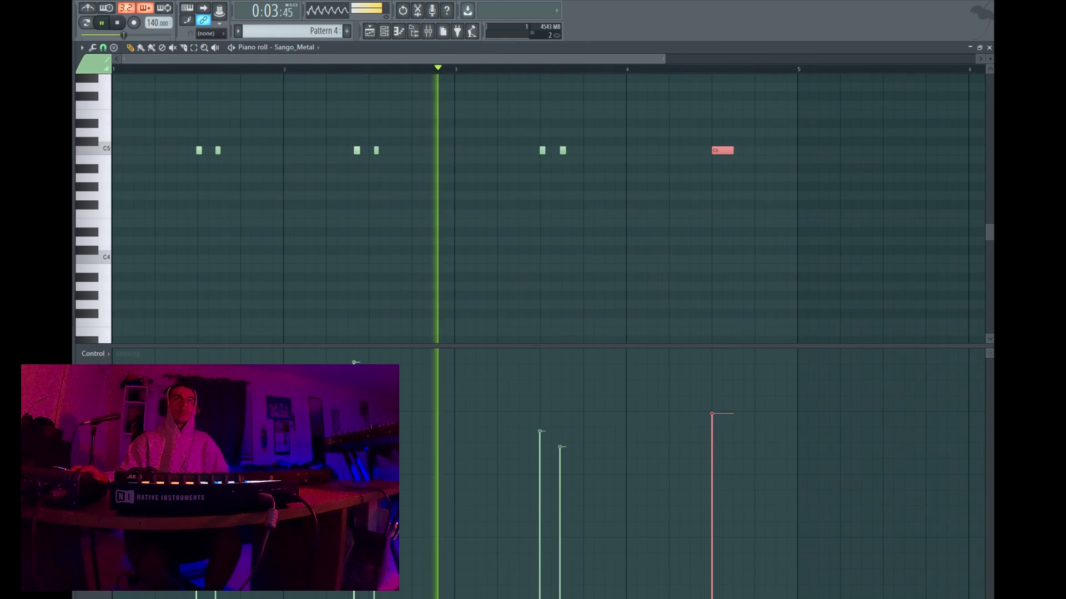
left_click_drag(176, 172, 436, 137)
key("Delete")
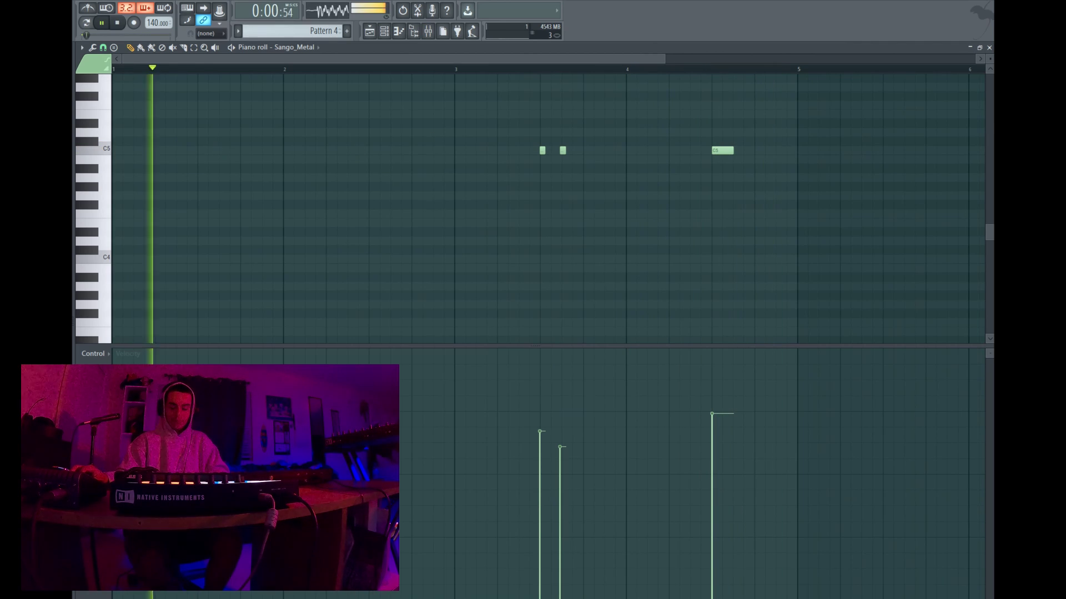
- Duplicate the three Sango_Metal notes of bars 3 and 4 into bars 1 and 2, and return to the playlist
left_click_drag(505, 189, 868, 68)
key("ctrl+b")
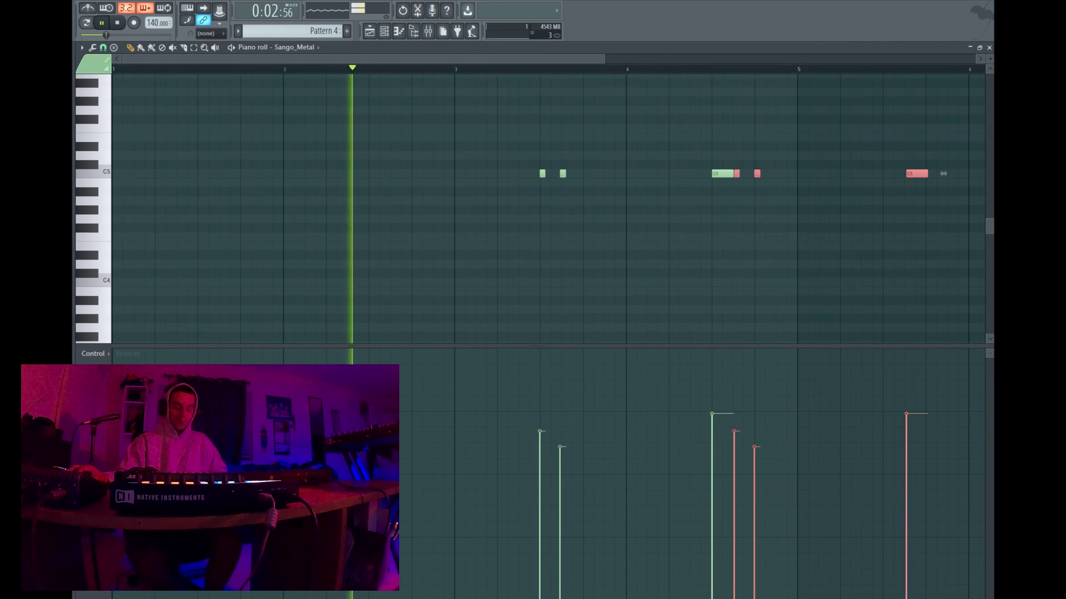
left_click_drag(915, 174, 407, 173)
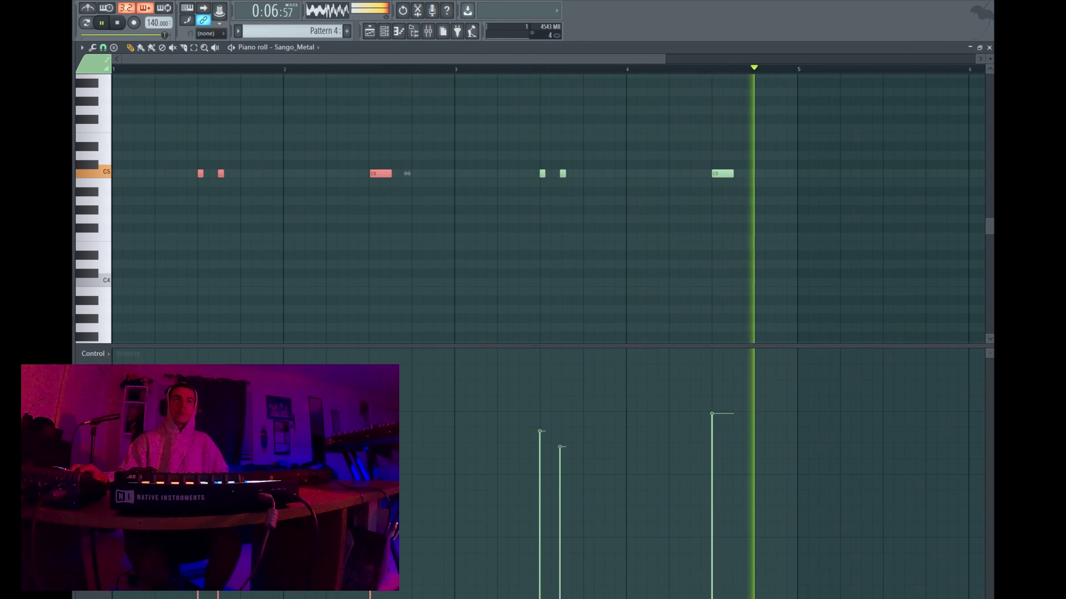
key("F5")
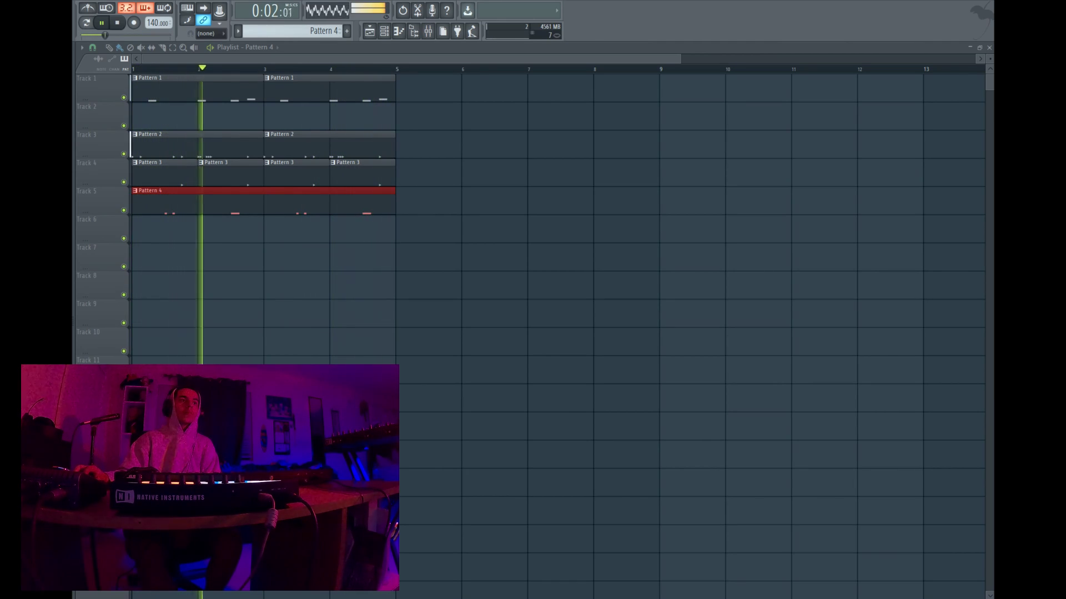
- Add the Kicks 9 sample as a channel and place a new Pattern 5 at bar 1 of playlist Track 6
key("F6")
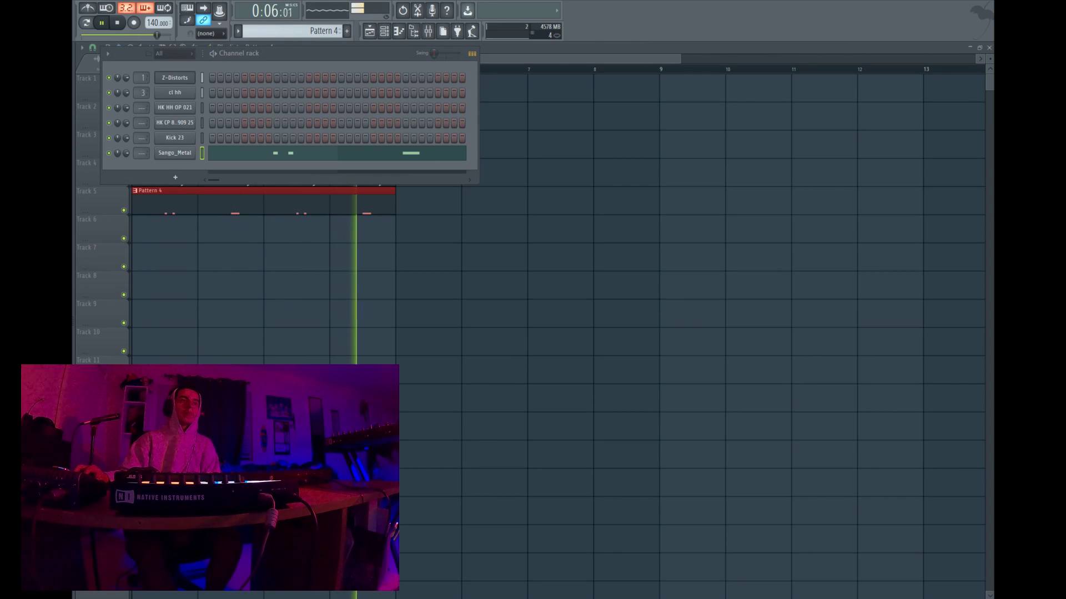
left_click_drag(67, 295, 171, 174)
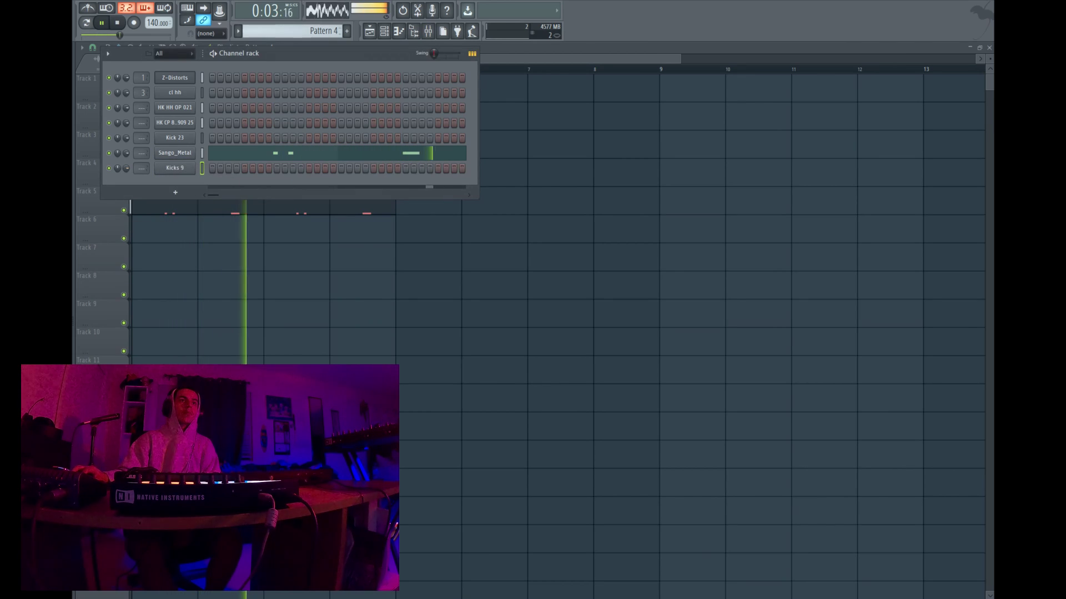
key("F4")
key("Return")
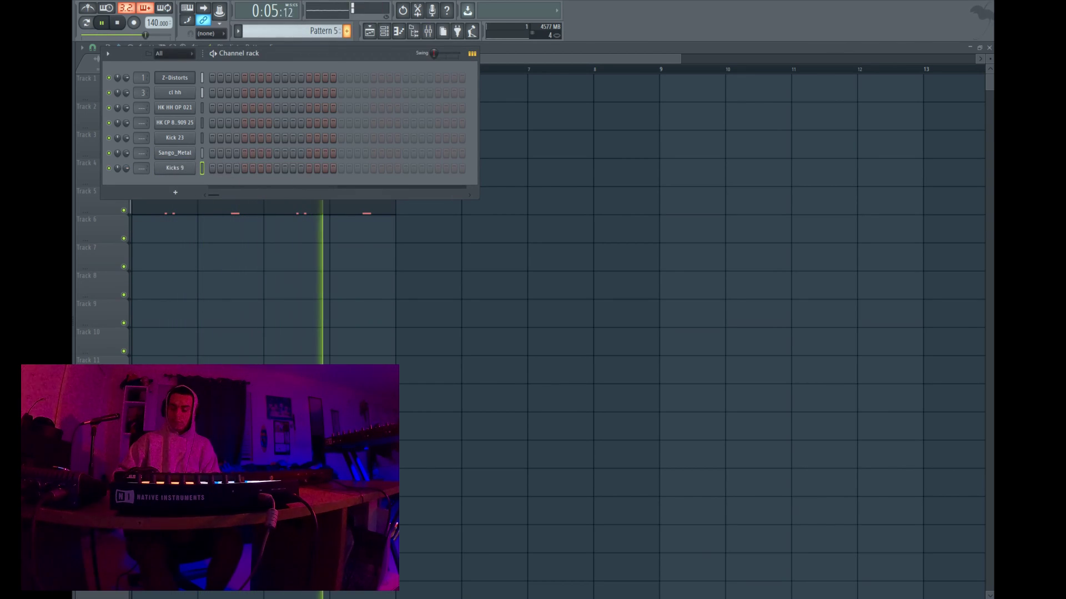
left_click(161, 229)
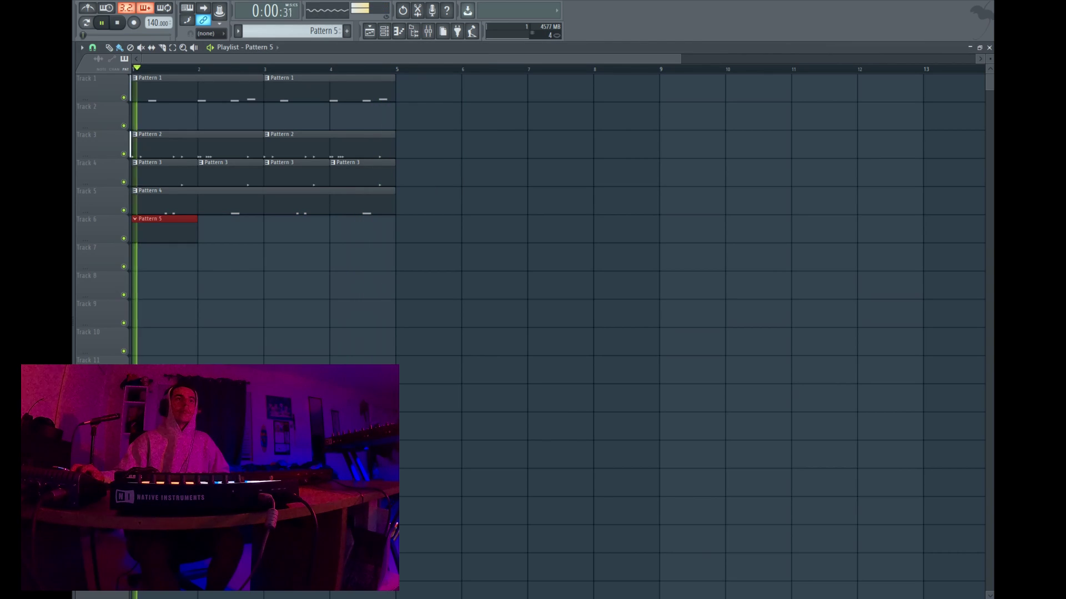
- Program Kicks 9 hits on steps 1 and 12 of Pattern 5
key("space")
key("F7")
key("F6")
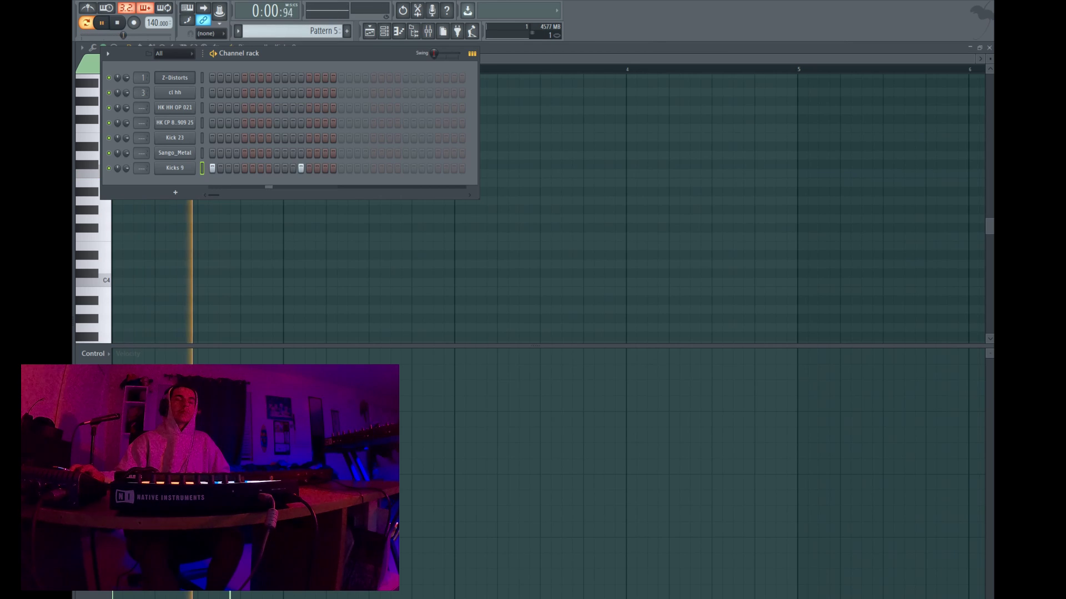
- Duplicate the Pattern 5 clip on Track 6 into bars 2, 3 and 4
key("F5")
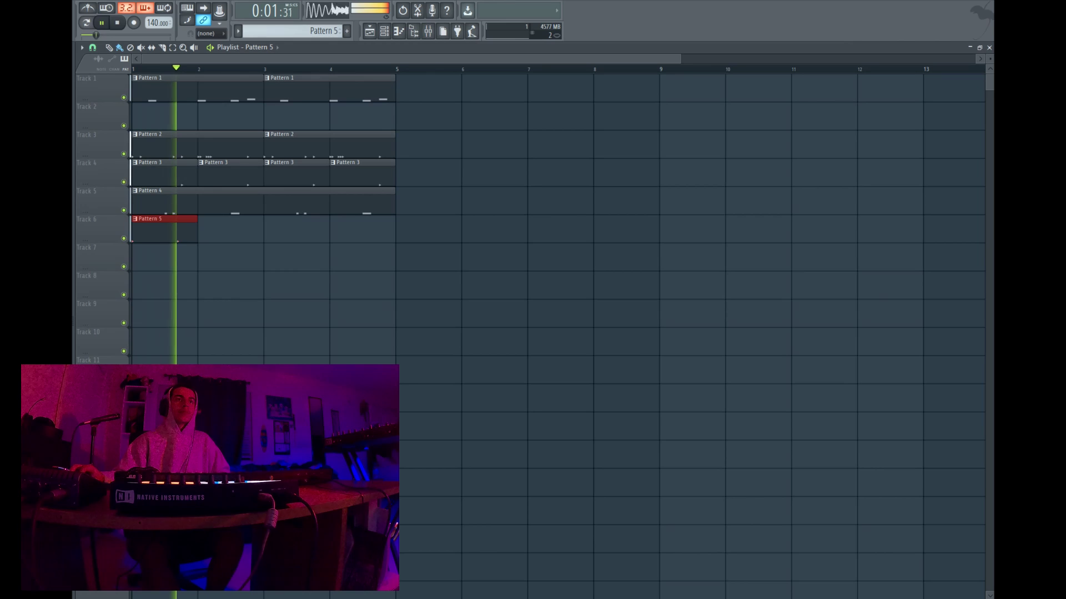
key("ctrl+b")
key("ctrl+b")
key("ctrl+b")
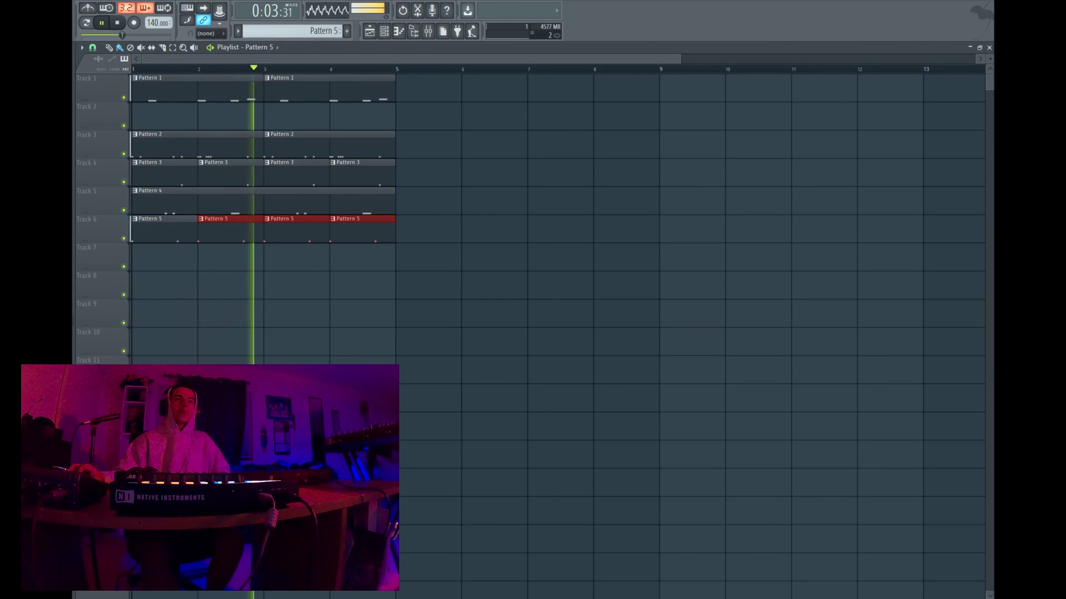
- Try different Kicks 9 note positions in Pattern 5, keep C5 hits on steps 1 and 9, and return to the playlist
key("F7")
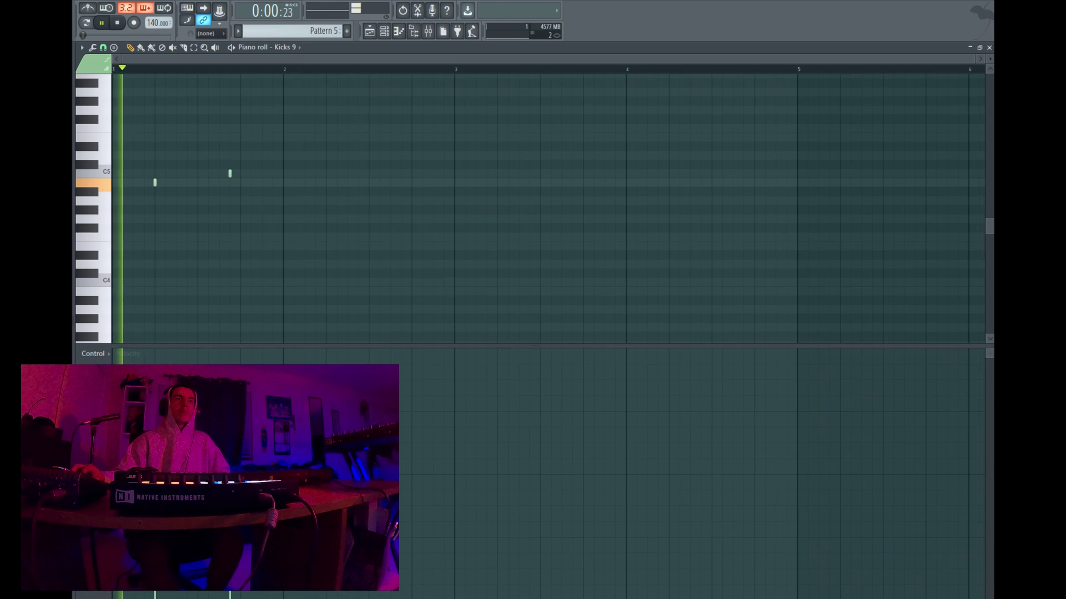
key("space")
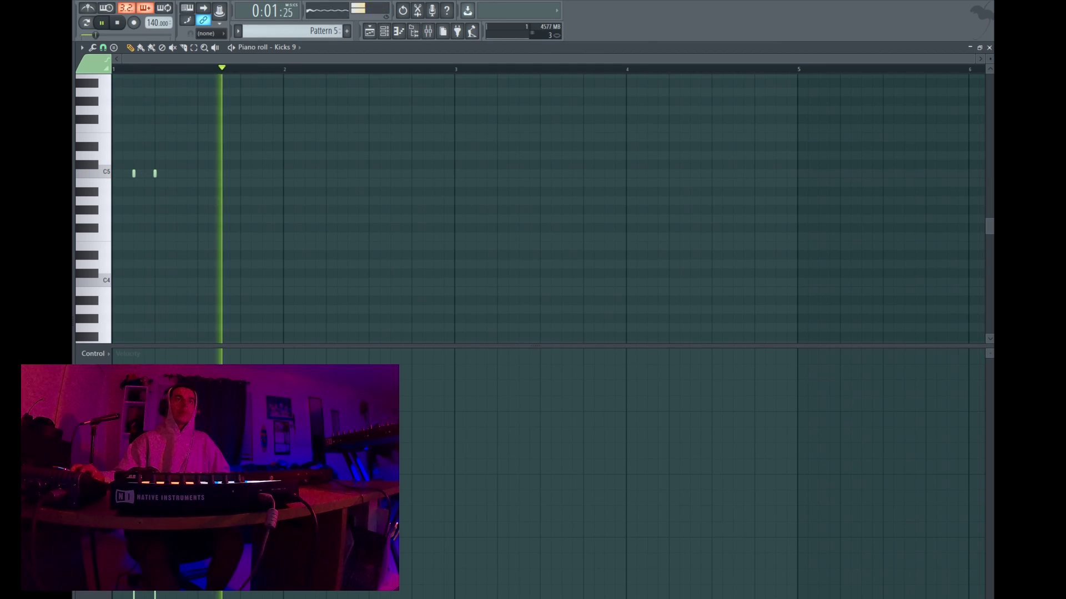
left_click(263, 173)
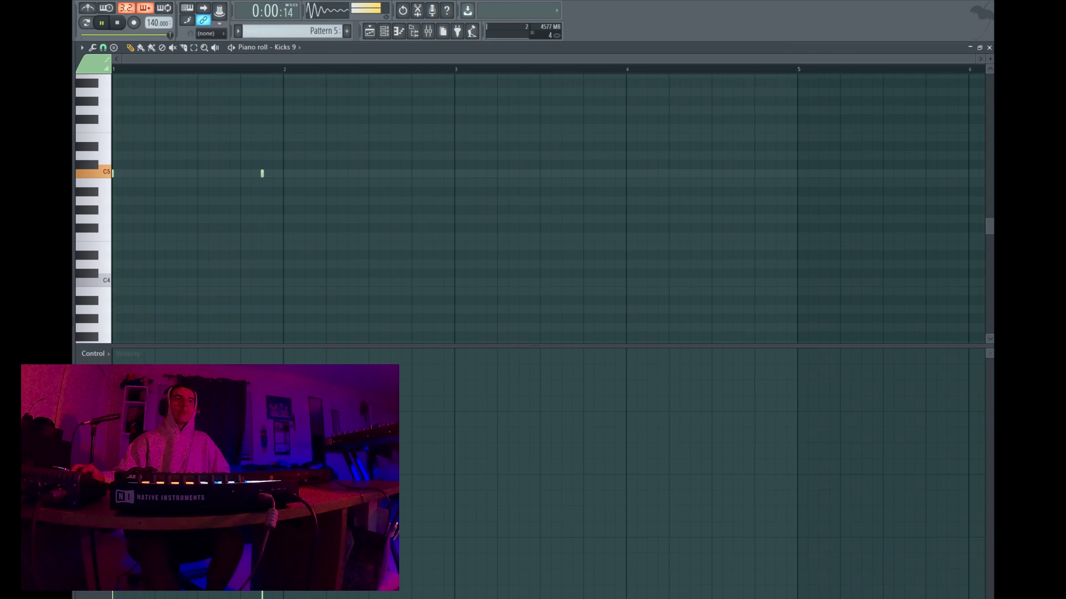
key("space")
key("space")
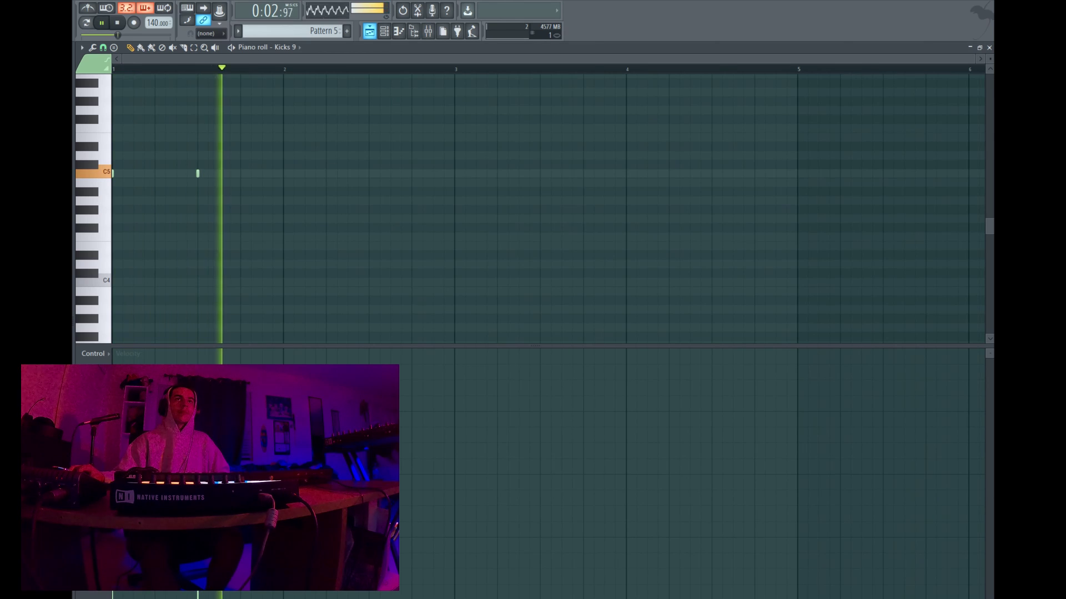
key("F5")
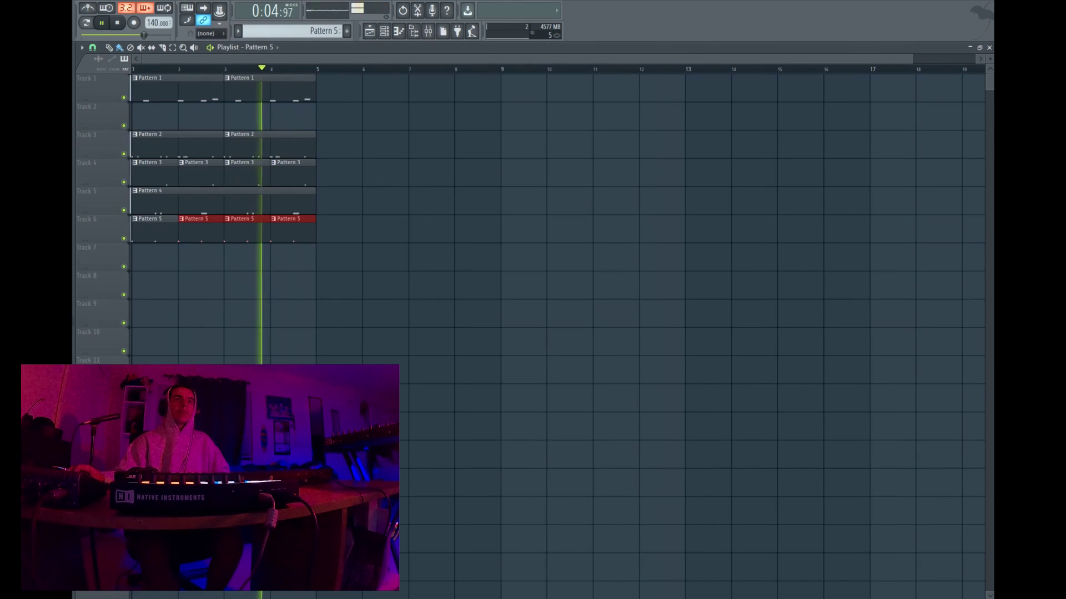
- Try moving the second Kicks 9 note of Pattern 5 to step 7 and listen to it
key("F7")
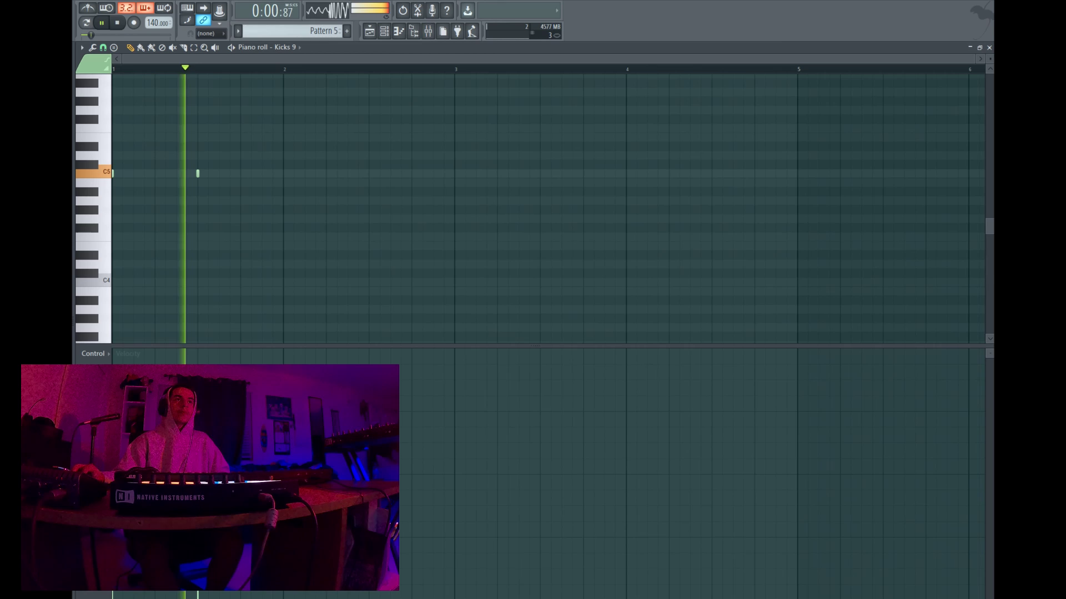
left_click_drag(198, 174, 176, 174)
key("space")
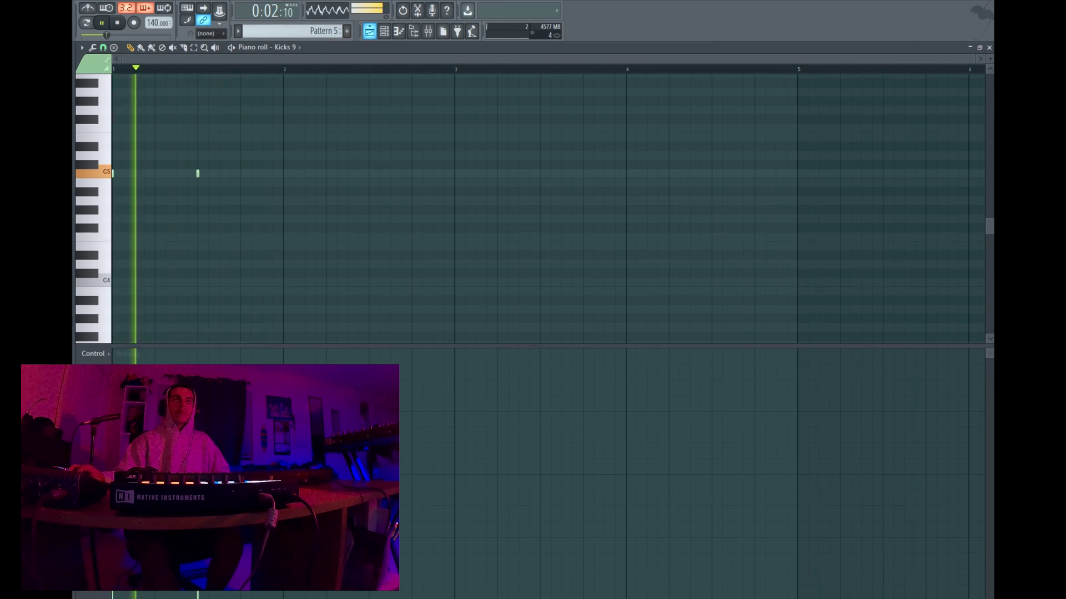
- Return to the playlist and create Pattern 6
key("F5")
key("F4")
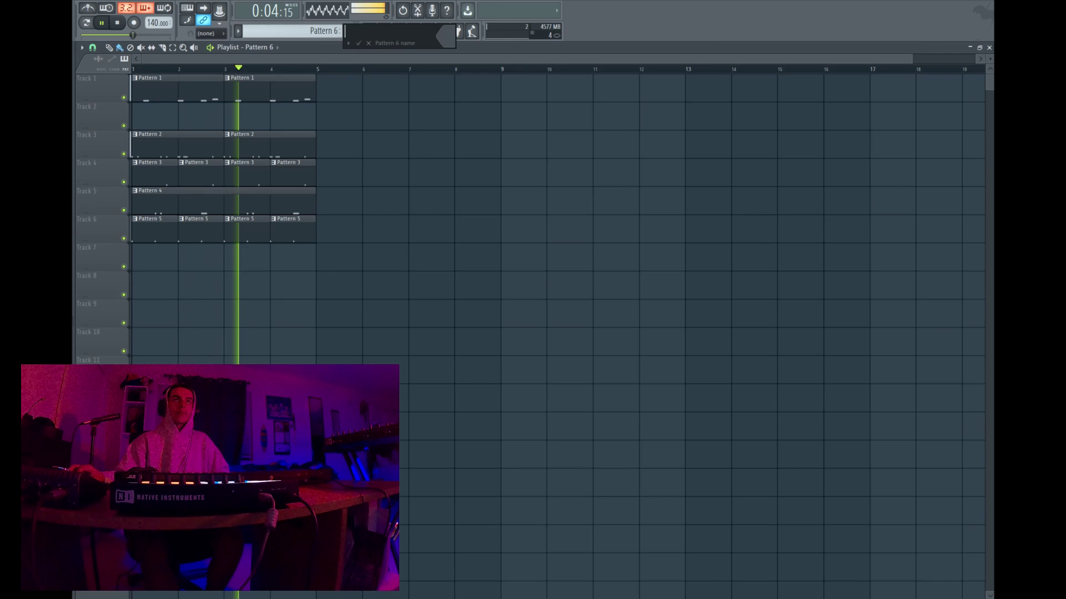
key("Return")
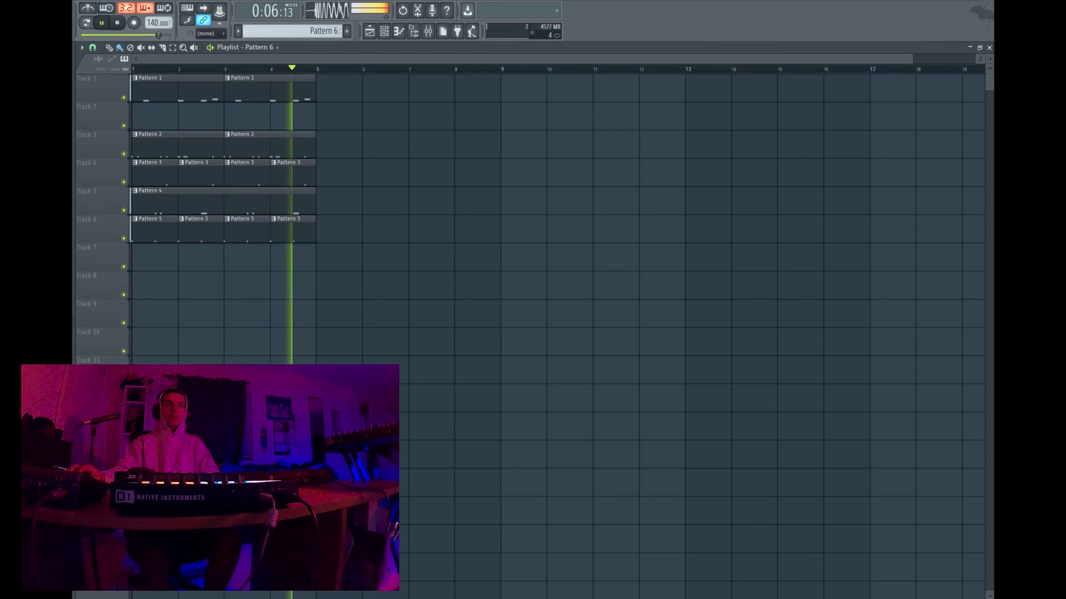
- Turn on Half speed for the project tempo
right_click(152, 24)
left_click(259, 136)
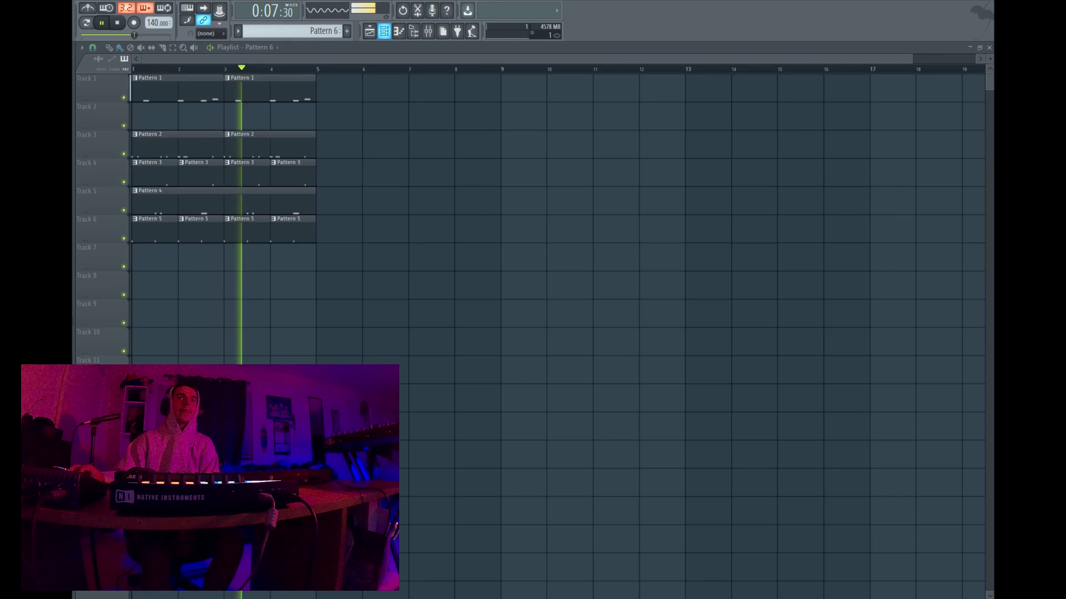
- Add the Hihat 3 sample as a new channel and place a Pattern 6 clip at bar 1 of Track 7
left_click(384, 31)
left_click(347, 32)
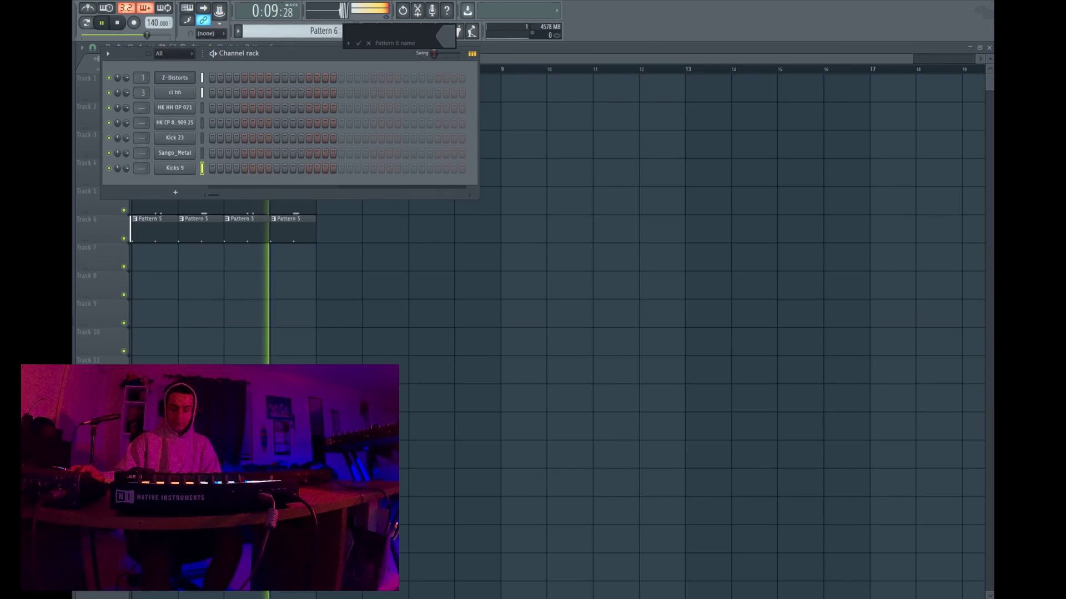
key("Return")
left_click_drag(136, 239, 172, 188)
left_click(150, 258)
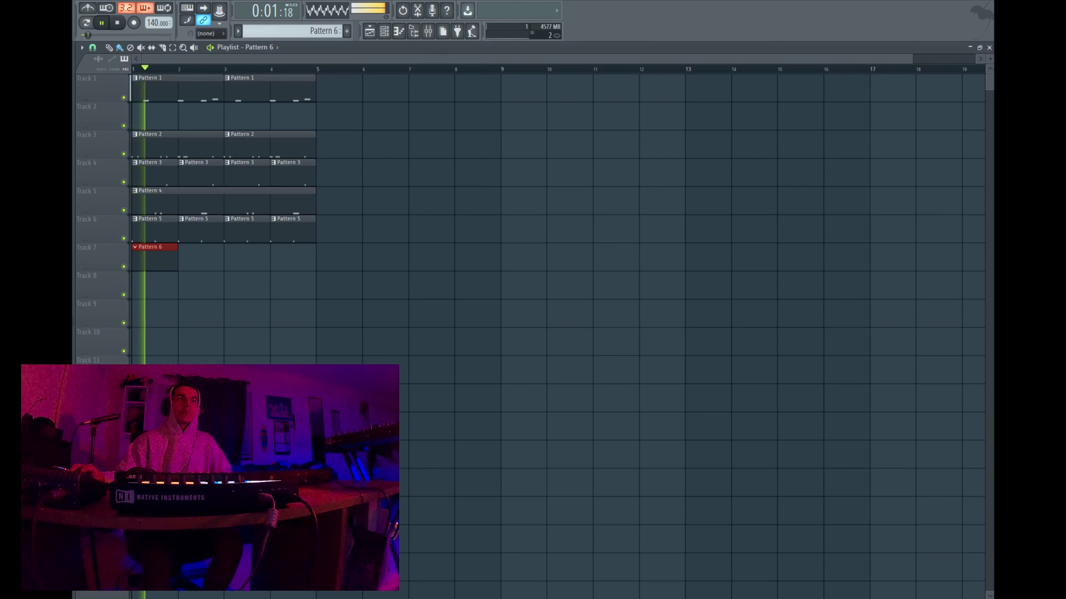
- Program C5 notes for Hihat 3 in bar 2 of Pattern 6 on steps 1, 3, 5, 9, 11 and 13
key("F6")
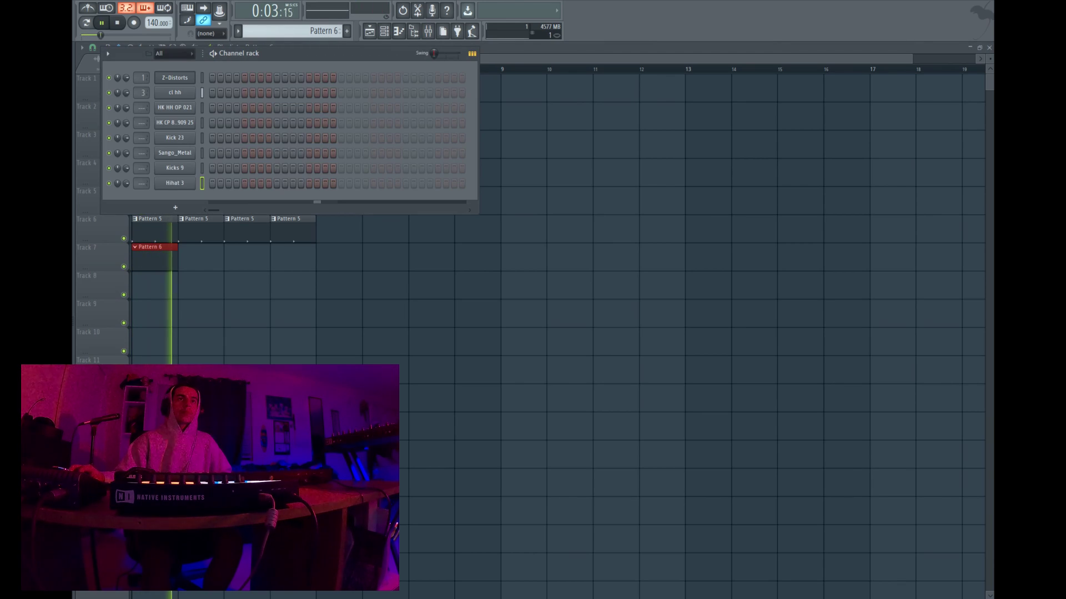
left_click(341, 183)
right_click(175, 184)
left_click(217, 183)
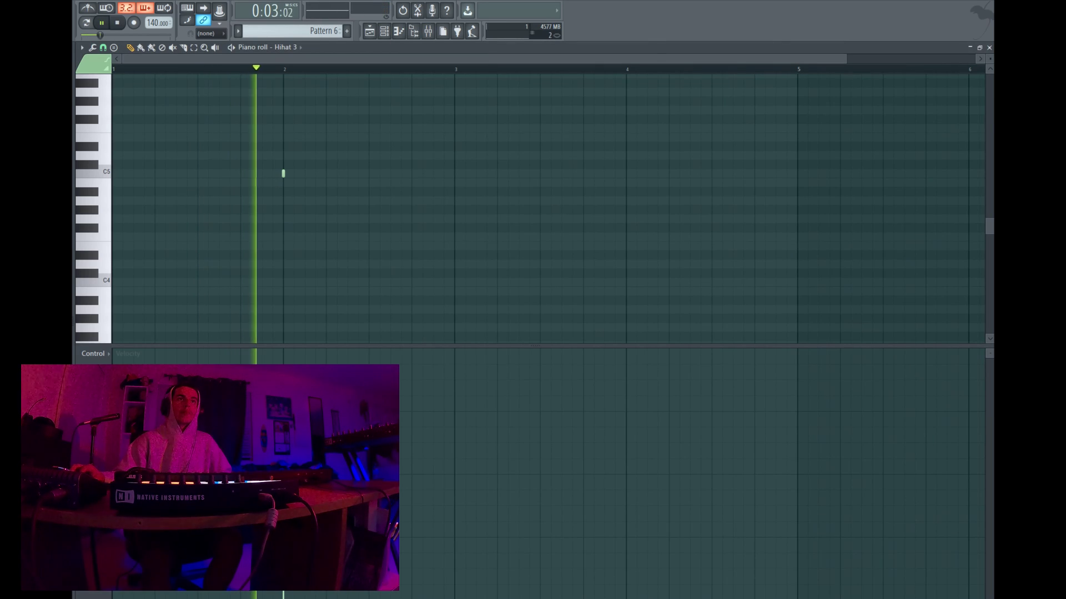
left_click(327, 174)
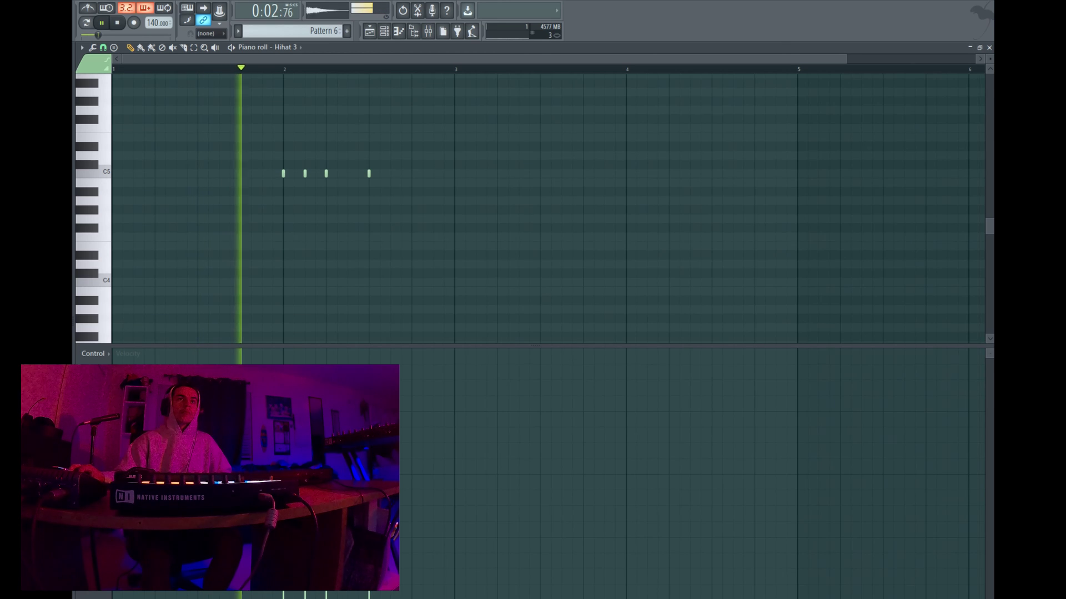
left_click(369, 173)
left_click(391, 173)
left_click(411, 173)
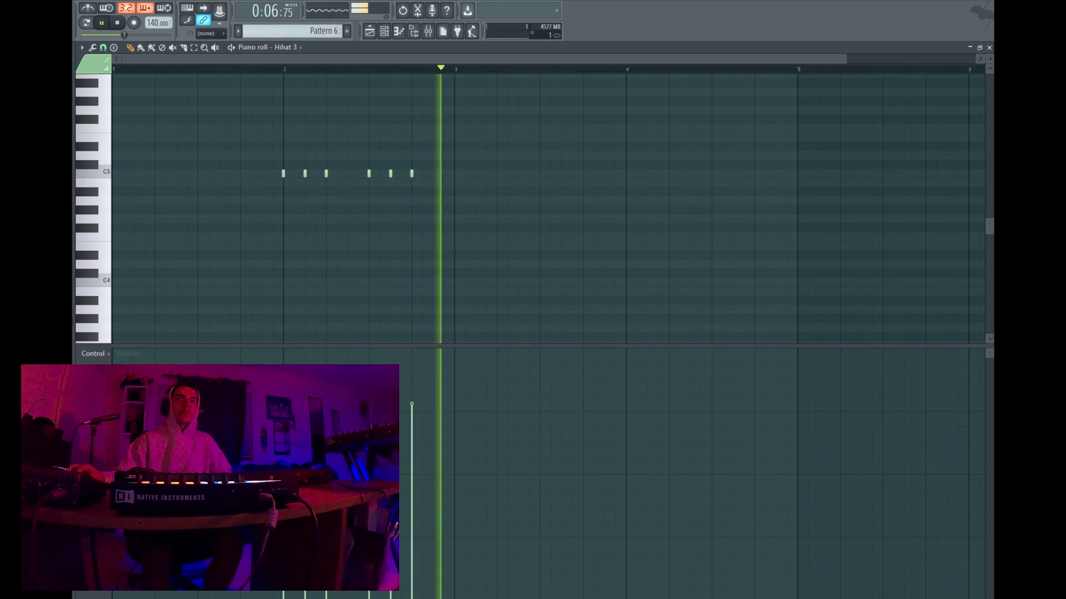
- Add C5 Hihat 3 notes in bar 4 on steps 1, 3, 5, 9, 11, 13 and 15
left_click(626, 173)
left_click(647, 173)
left_click(669, 173)
left_click(712, 173)
left_click(733, 173)
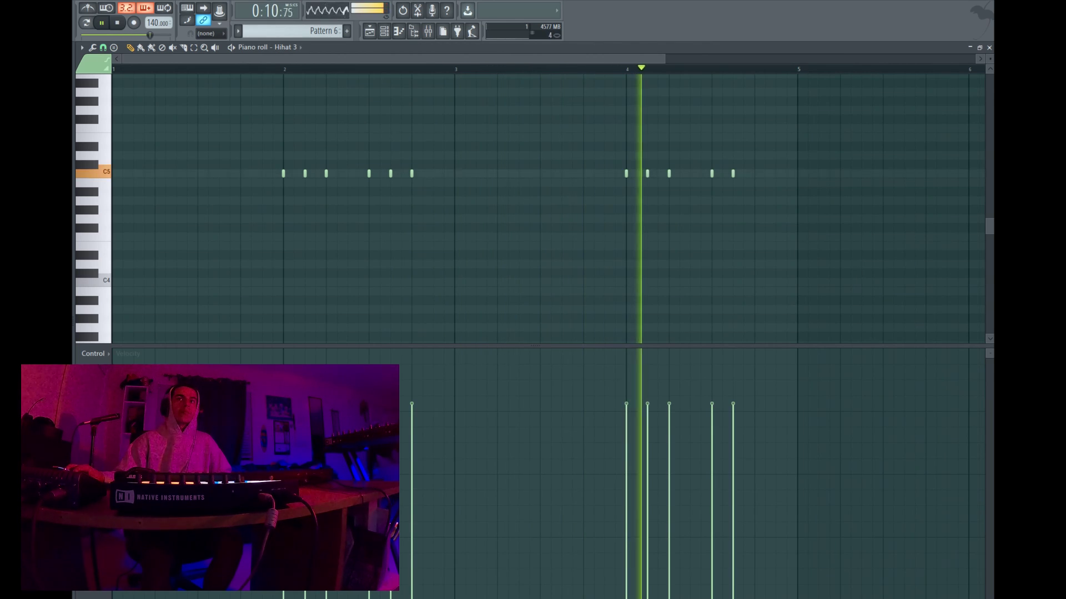
left_click(754, 174)
left_click(776, 173)
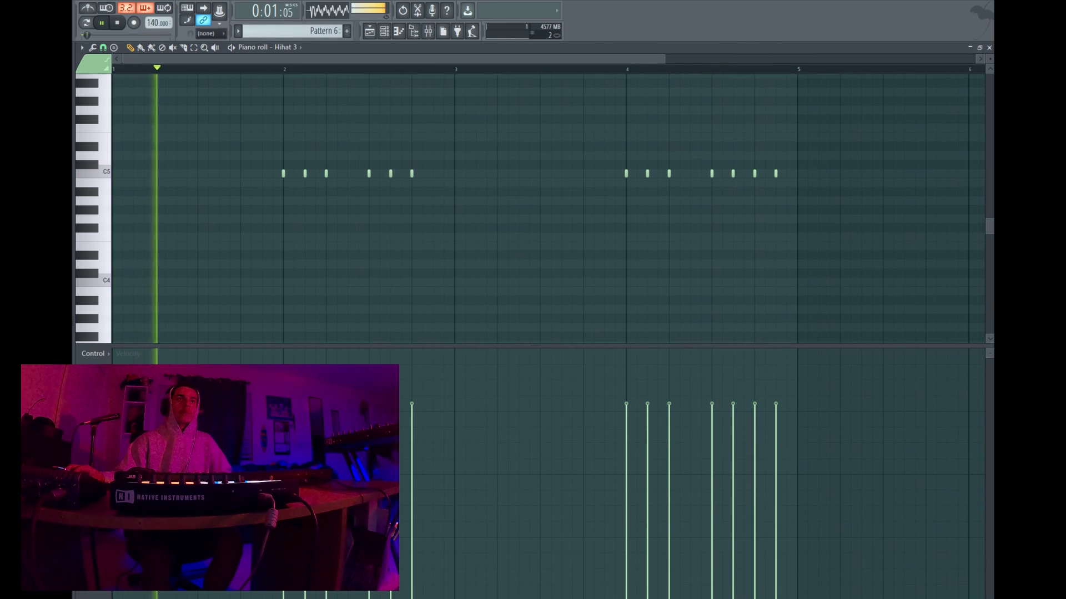
- Add two C5 Hihat 3 notes in bar 1 on steps 7 and 9, and return to the playlist
key("space")
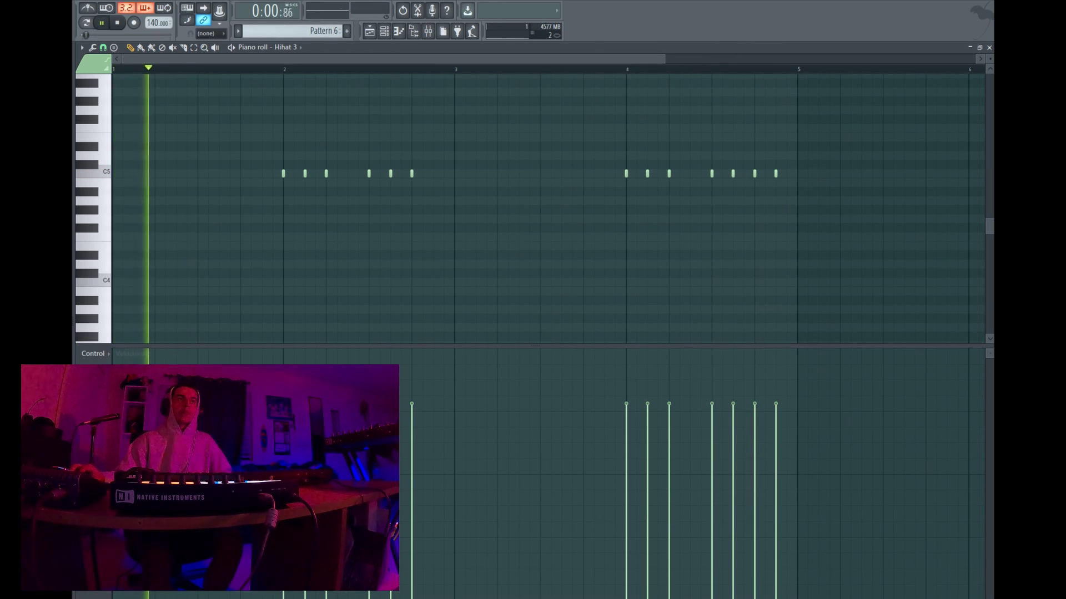
left_click(156, 173)
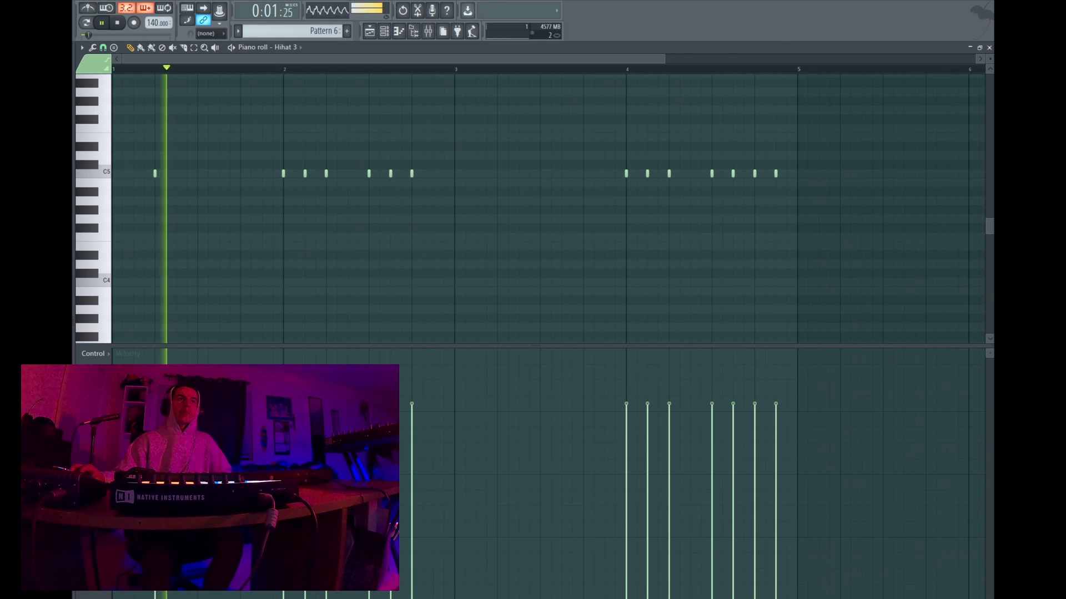
key("space")
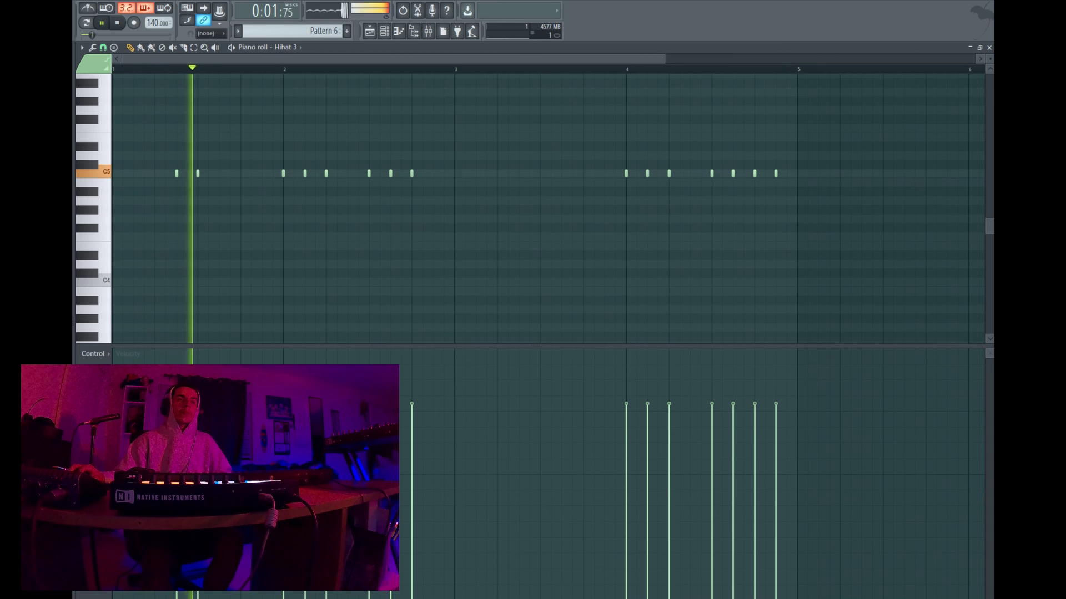
key("F5")
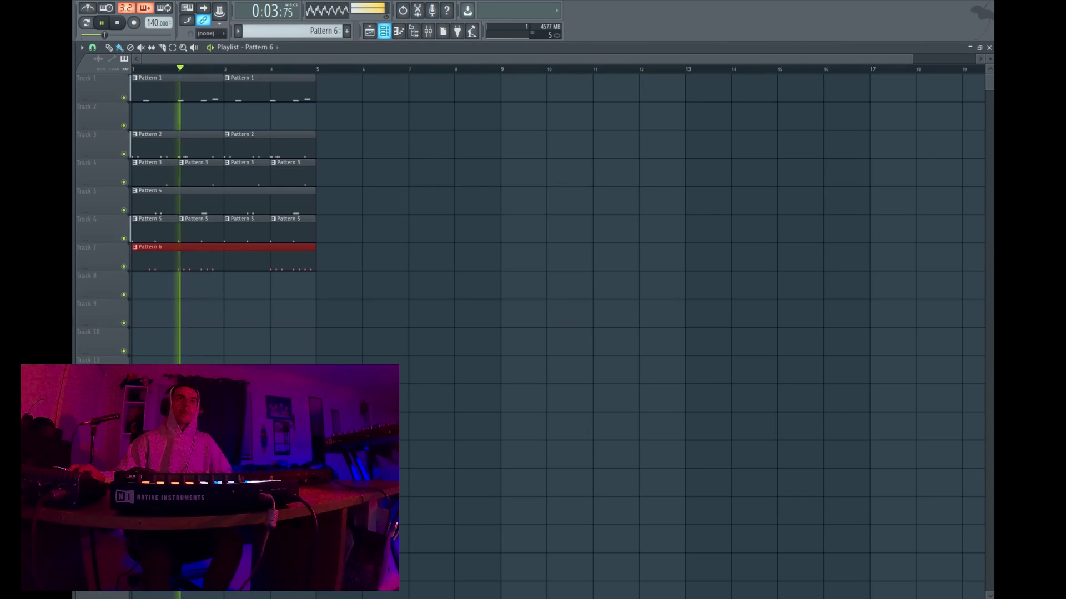
- Turn off Half speed so the project plays at its full tempo
key("F6")
key("F6")
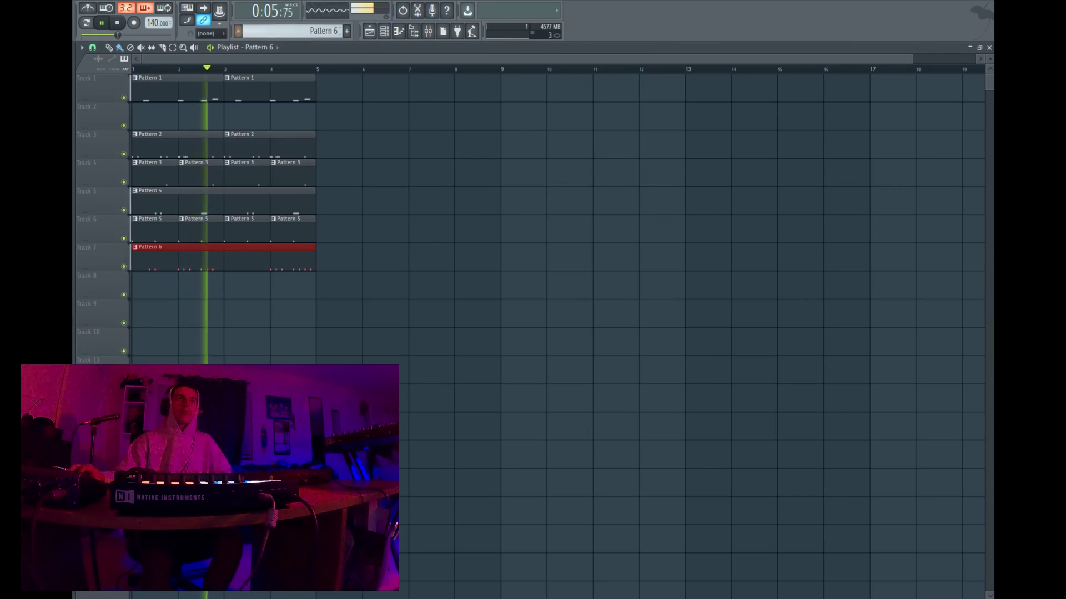
right_click(156, 24)
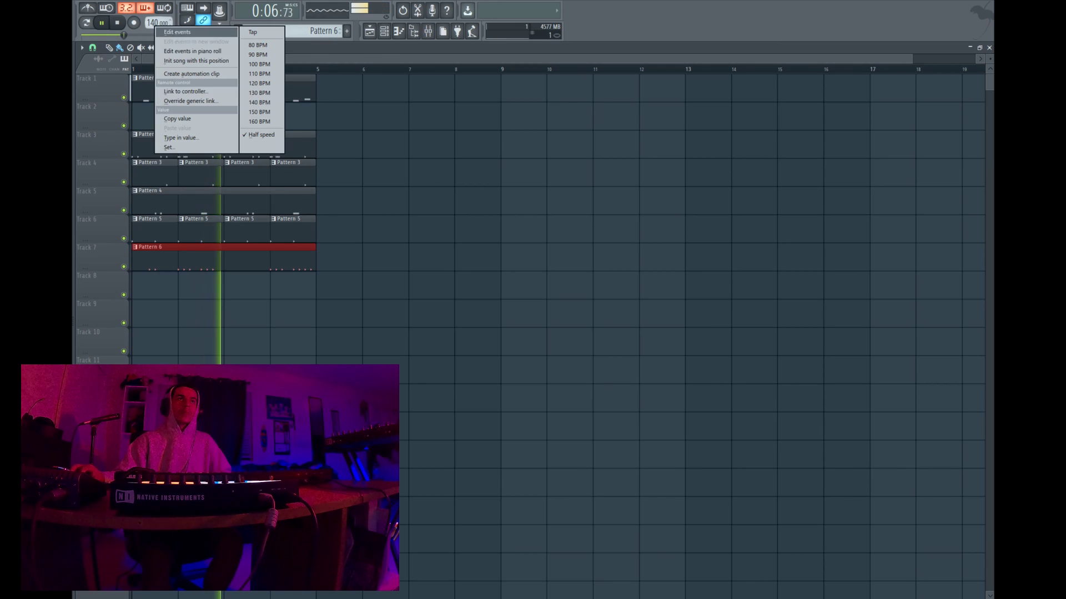
left_click(262, 135)
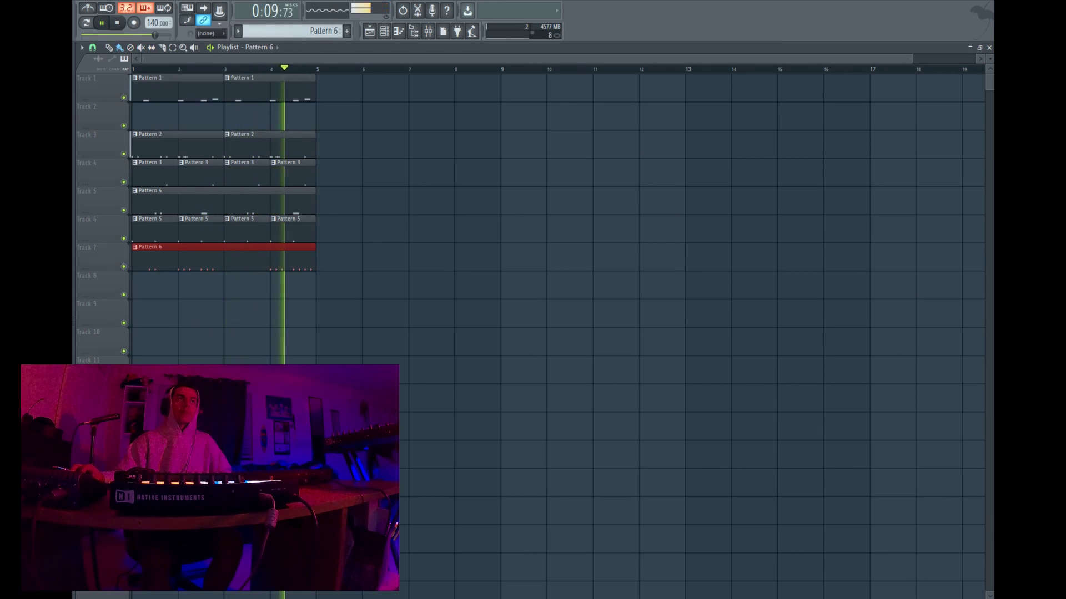
- Create Pattern 7 and keep its default name
scroll(557, 333, "down", 1)
key("F4")
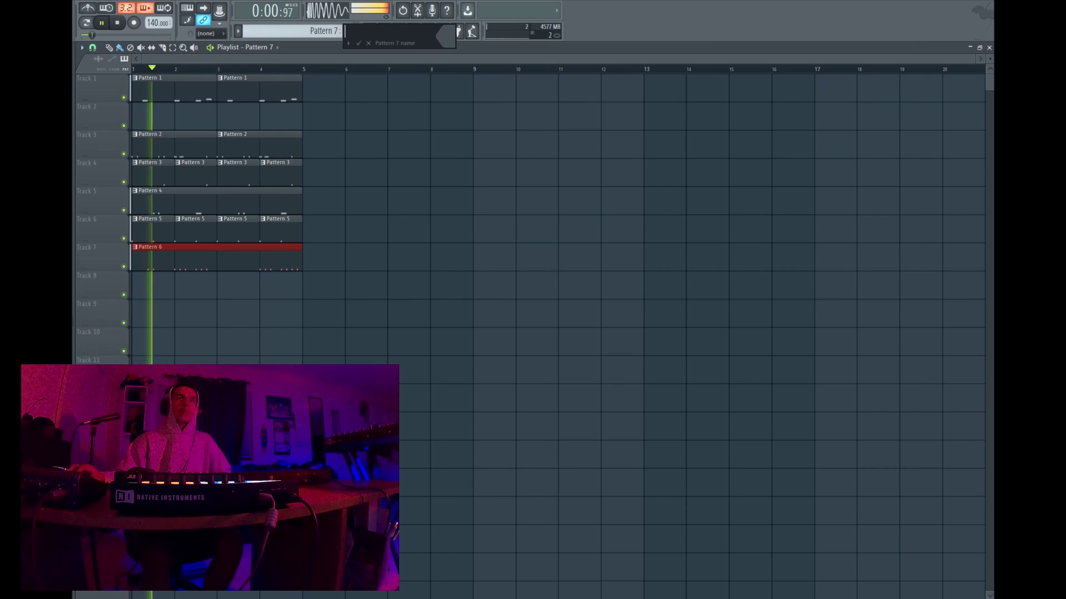
key("Return")
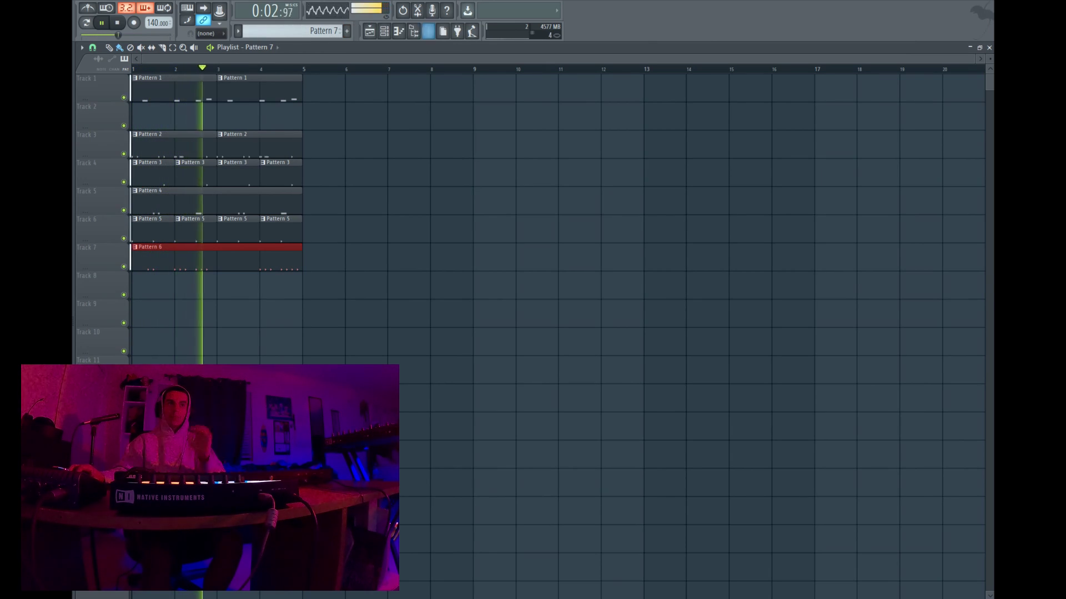
- Insert a Serum instrument channel before Hihat 3 in the channel rack
key("F6")
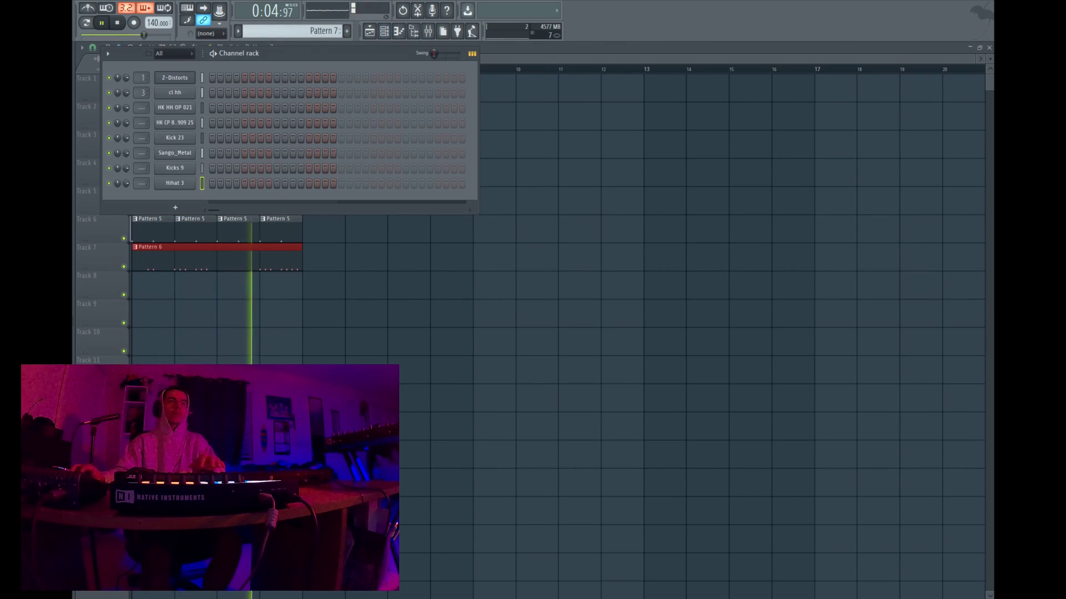
right_click(179, 183)
mouse_move(222, 252)
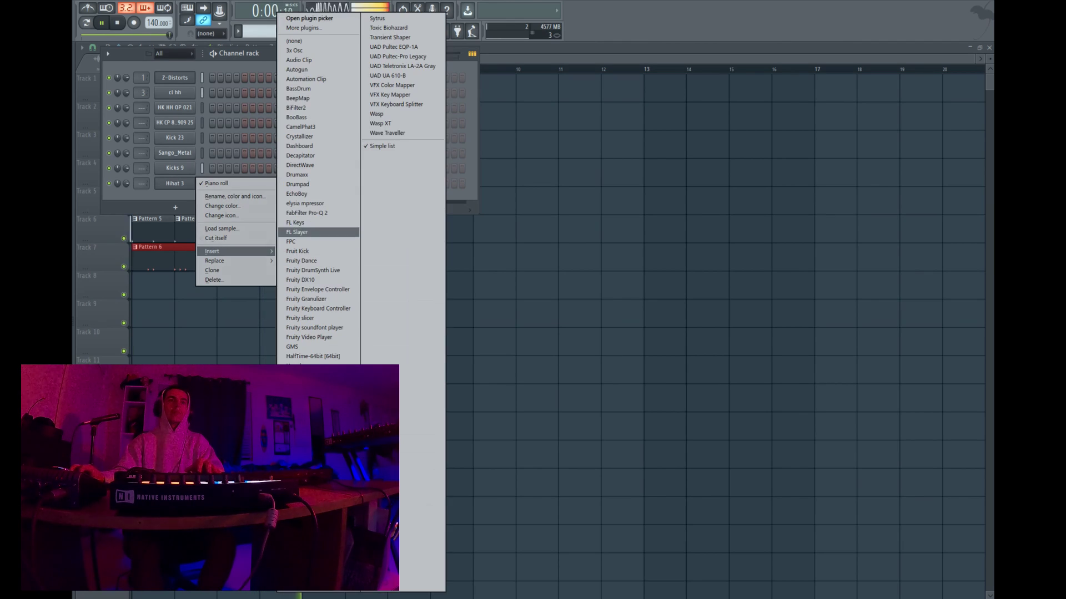
left_click(296, 538)
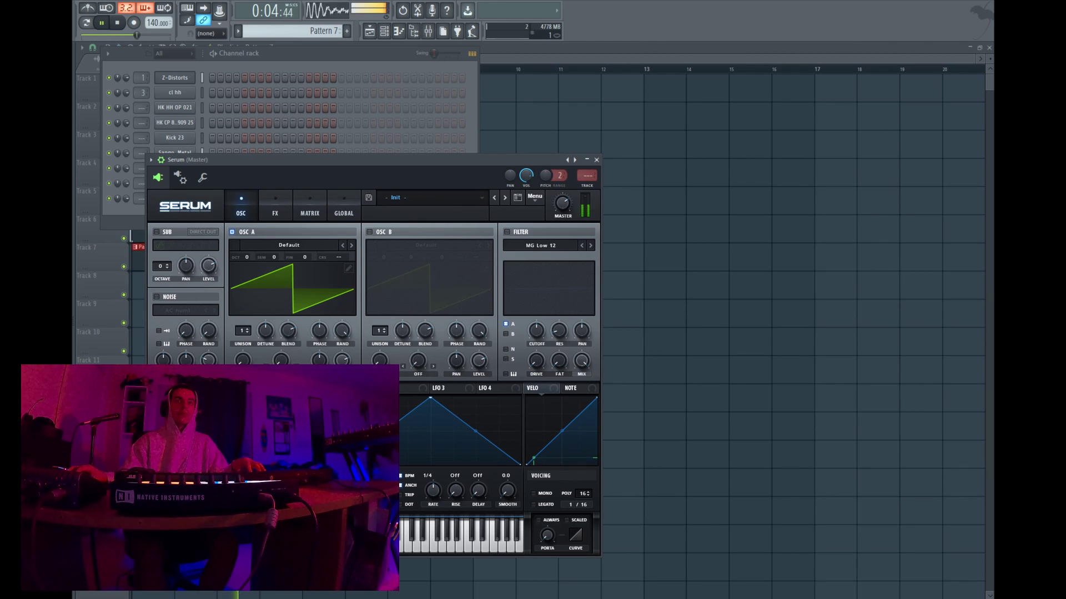
- Load the AfroCosmic preset from Cosmic Sense Serum Bank 1 into Serum and check its effects page
left_click(535, 197)
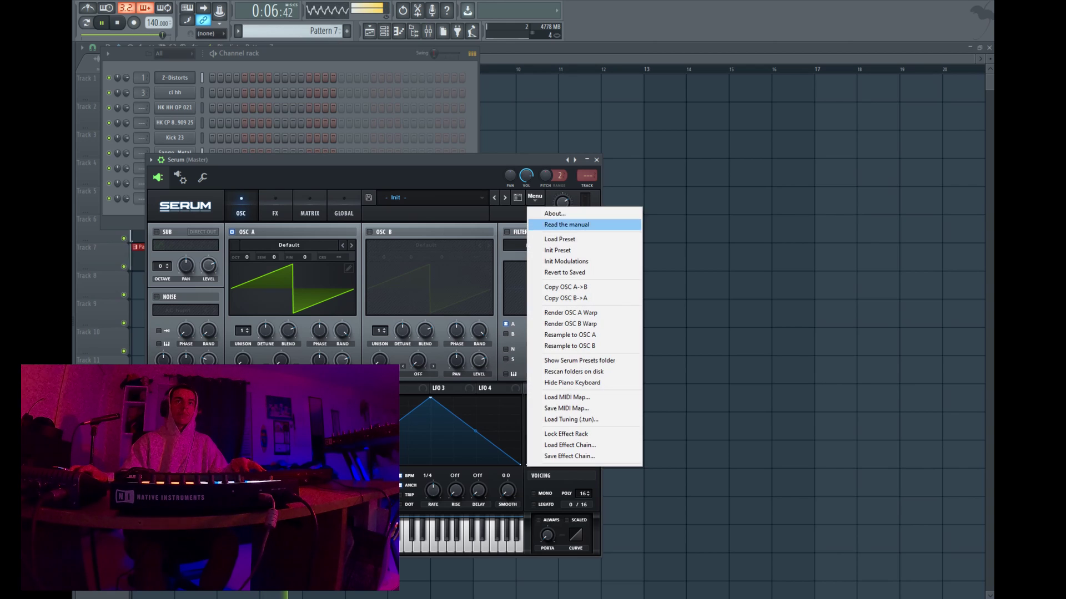
left_click(559, 239)
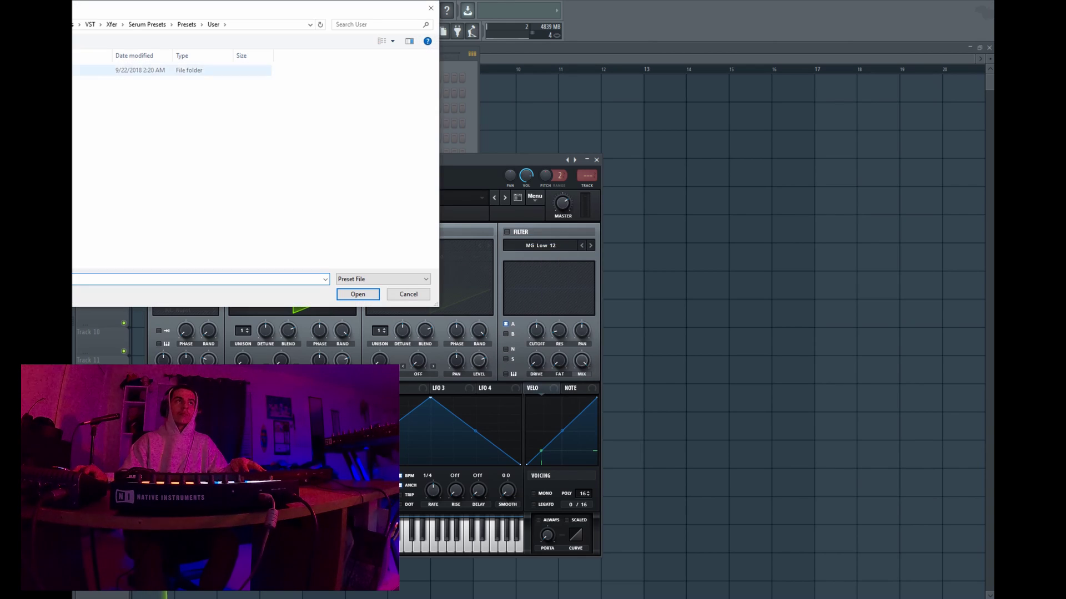
double_click(55, 70)
scroll(50, 177, "down", 5)
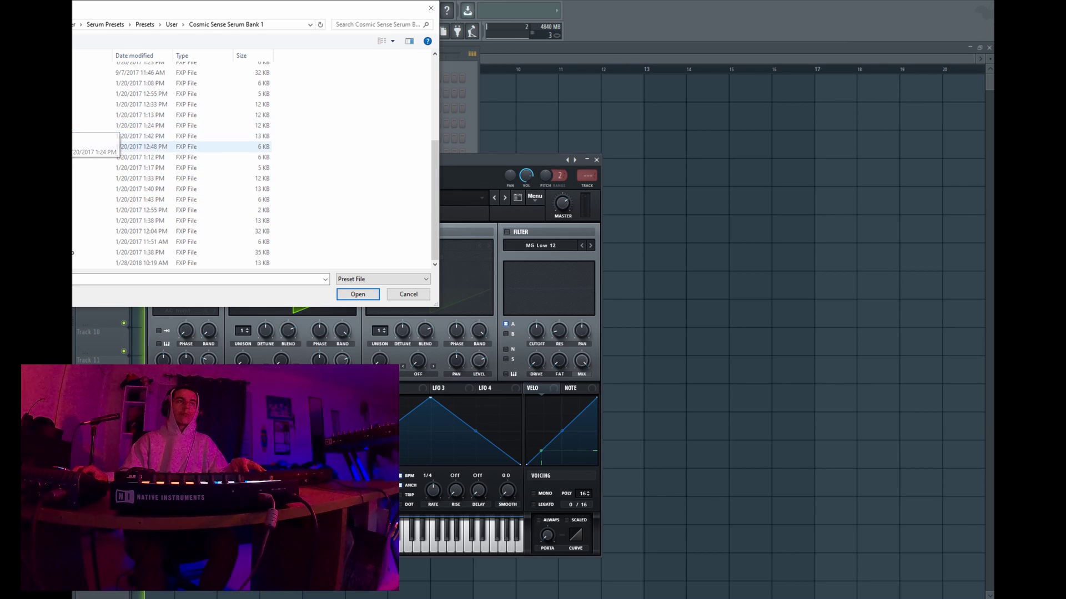
scroll(172, 166, "up", 5)
double_click(55, 71)
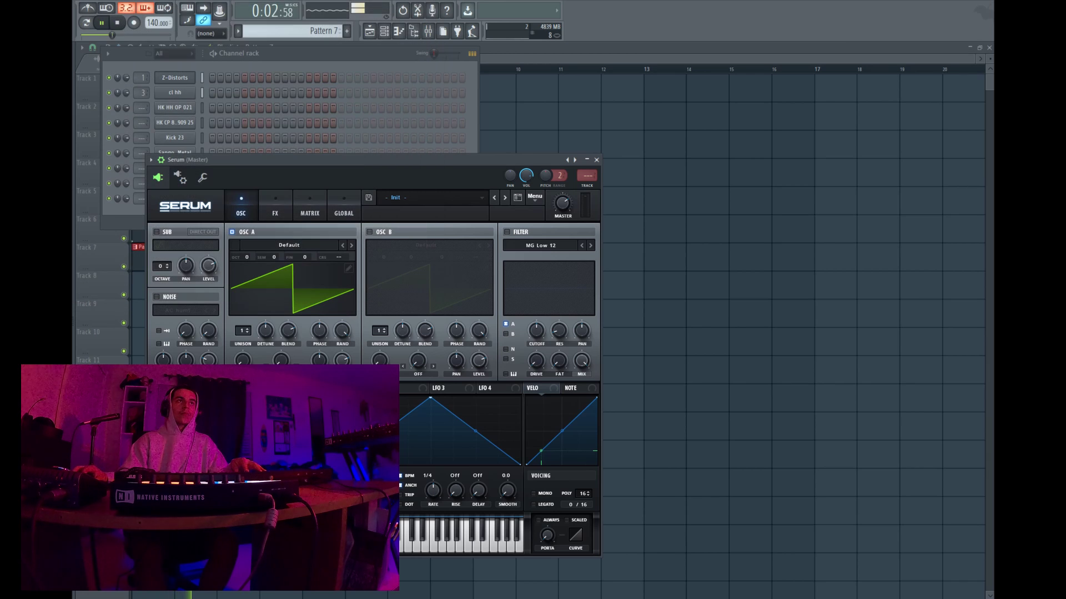
left_click(275, 212)
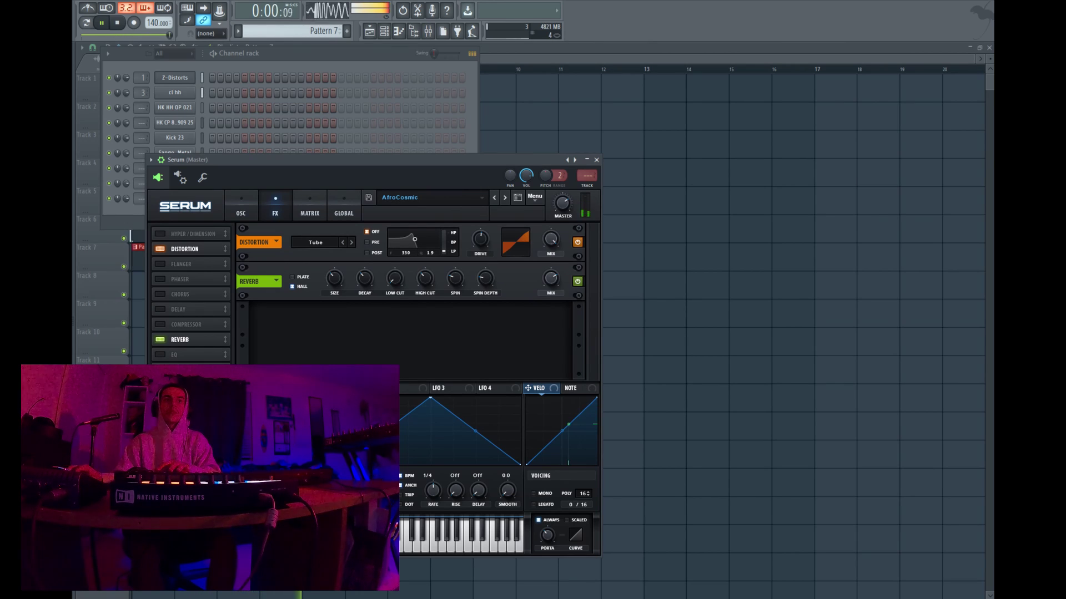
left_click(240, 207)
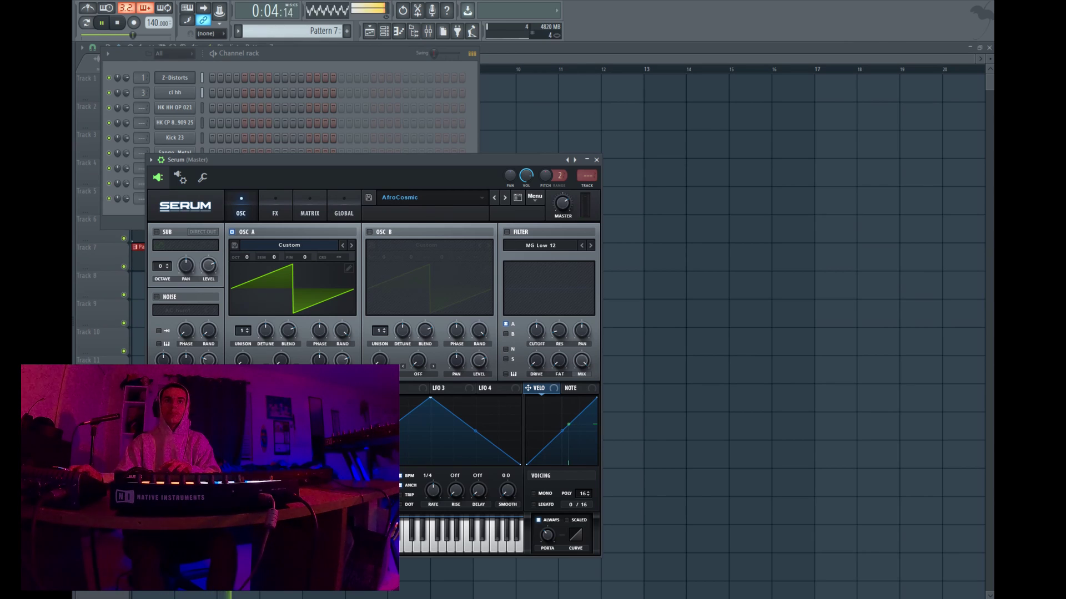
- Load the Cosmic Pad 1 preset from Cosmic Sense Serum Bank 1 into Serum
left_click(535, 196)
left_click(555, 239)
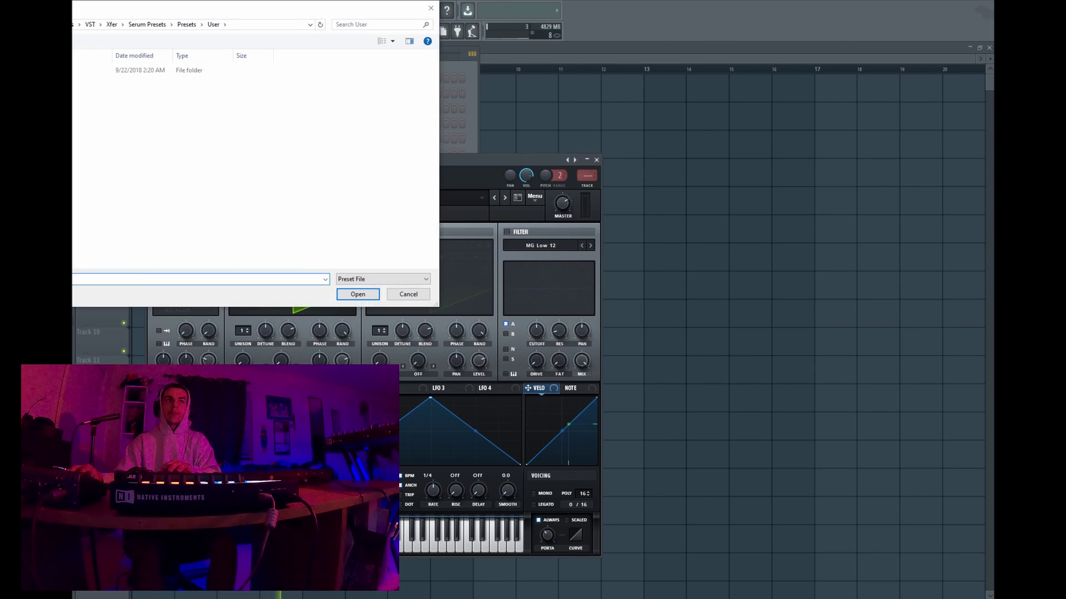
double_click(84, 71)
scroll(83, 198, "down", 2)
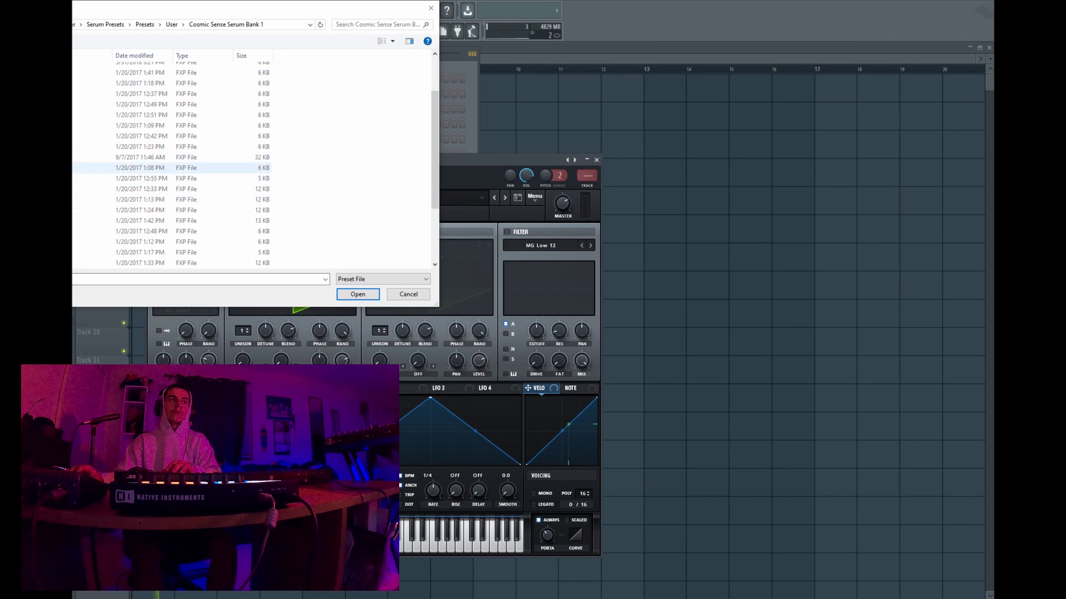
double_click(83, 136)
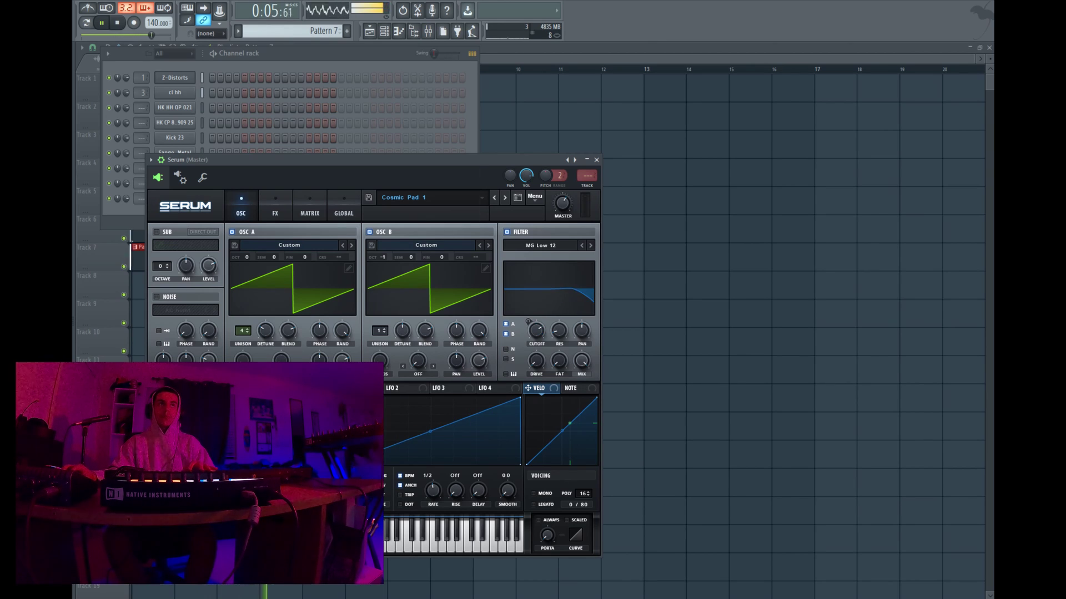
- Replace the Serum channel's instrument with Keyscape and load the Wind Keyboards patch Harmochord - Charmer
key("F6")
right_click(193, 182)
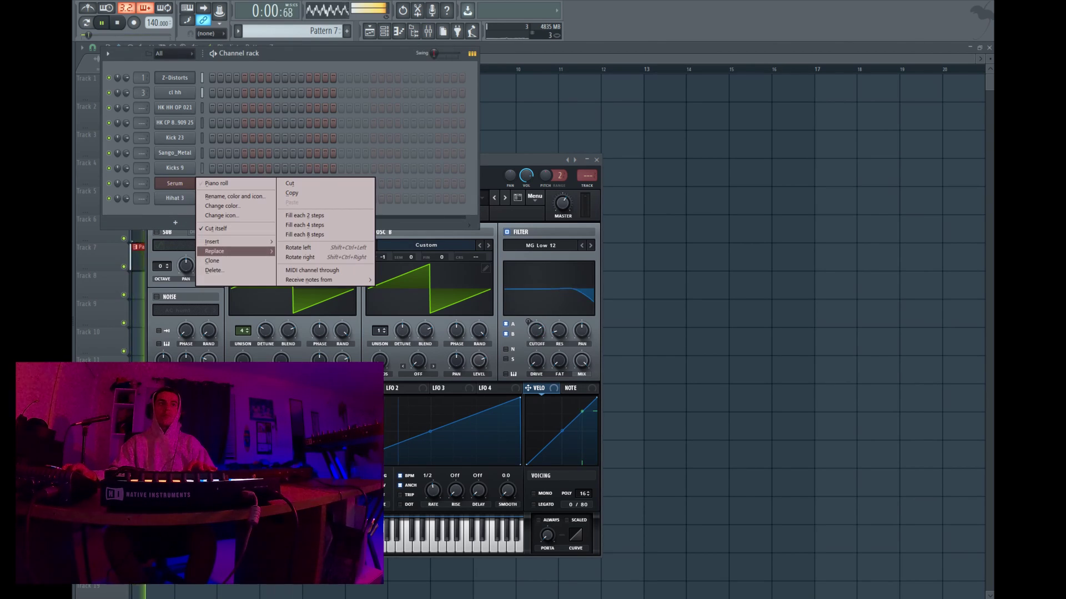
mouse_move(234, 251)
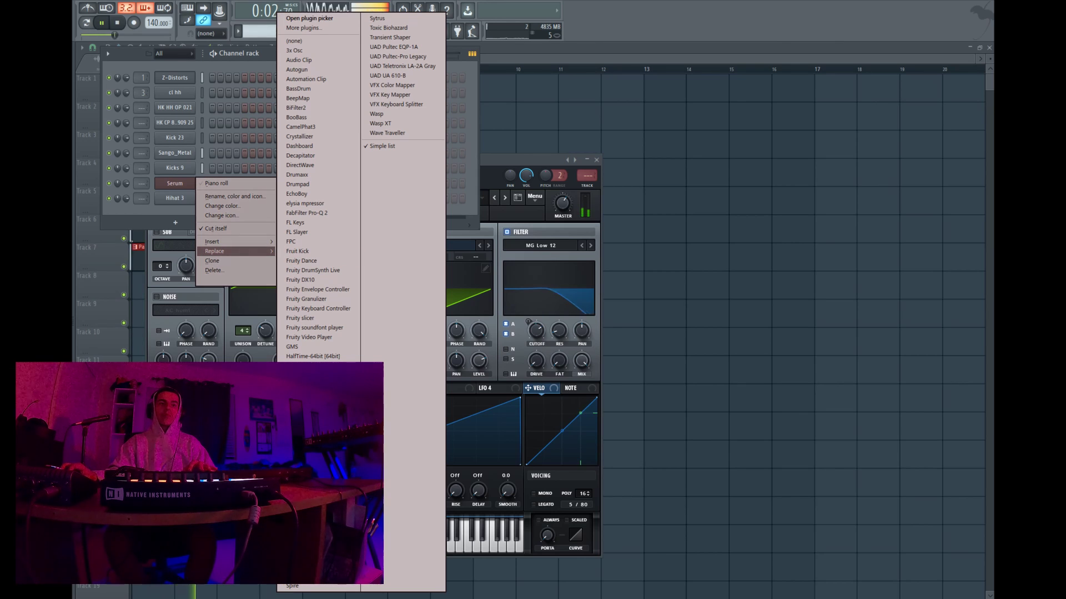
left_click(300, 385)
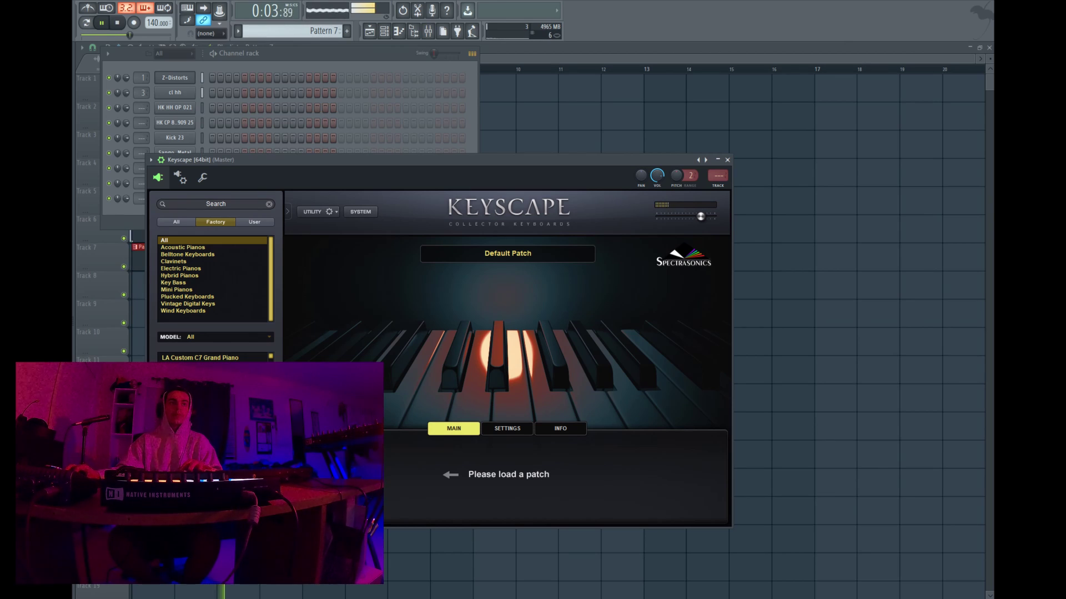
left_click(183, 311)
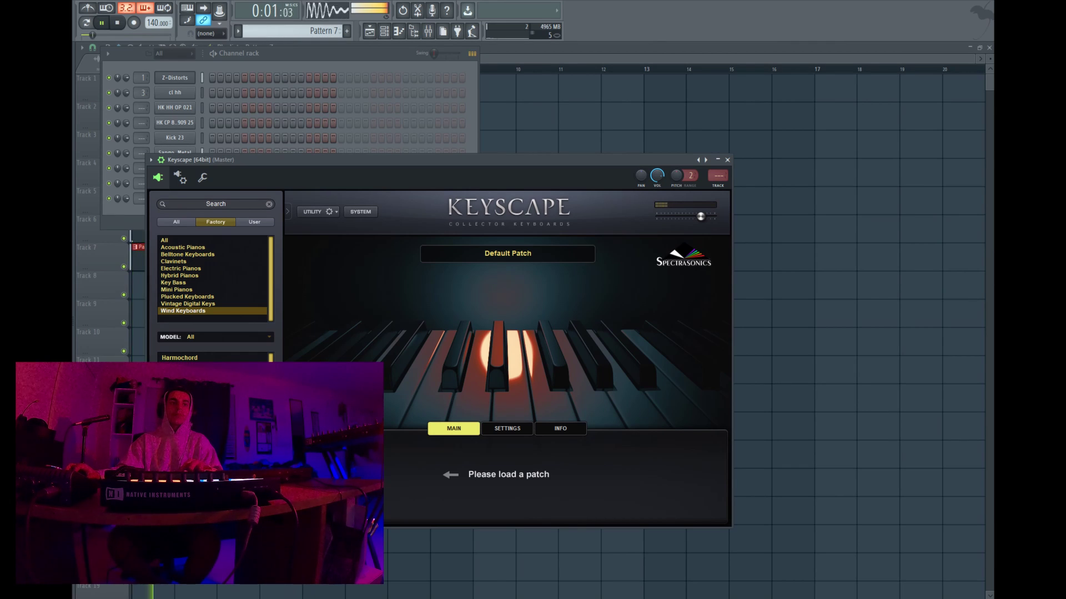
left_click(189, 379)
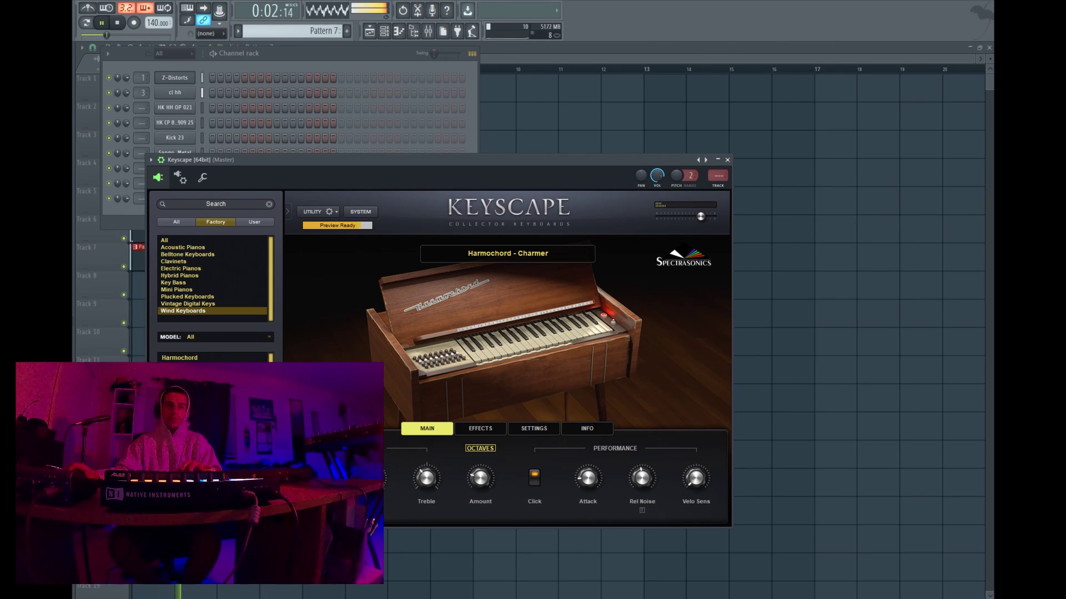
- Load the Acoustic Pianos patch LA Custom C7 - Softest in Keyscape and return to the playlist
left_click(183, 247)
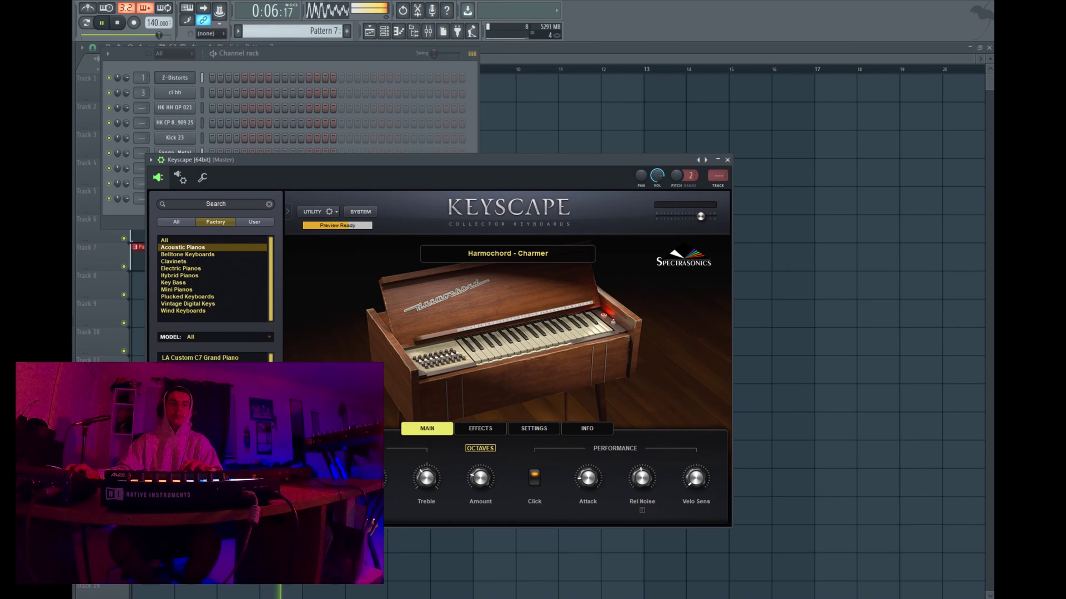
left_click(200, 450)
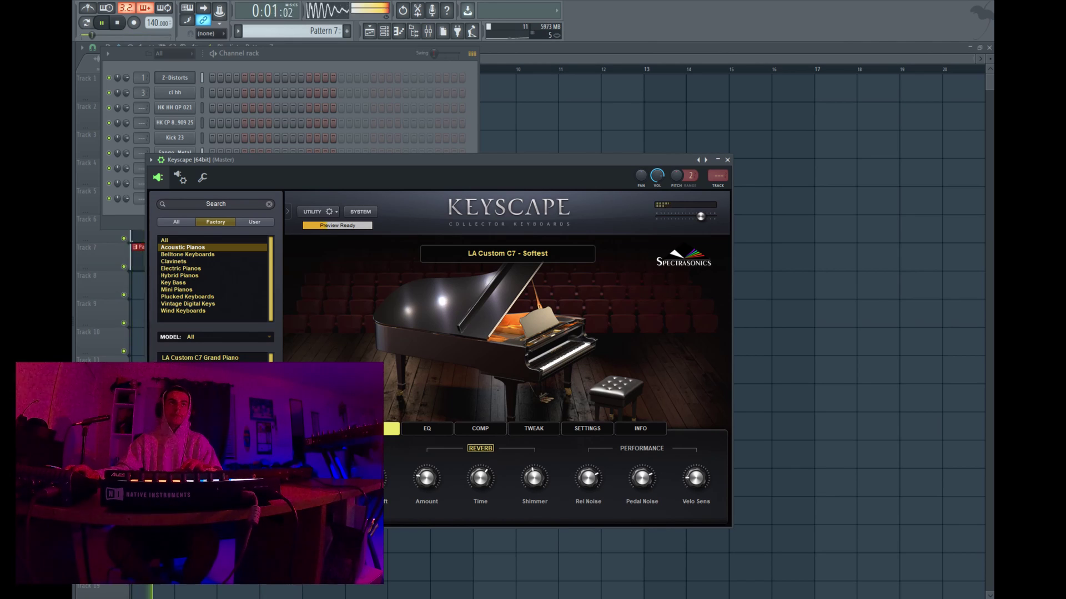
key("F12")
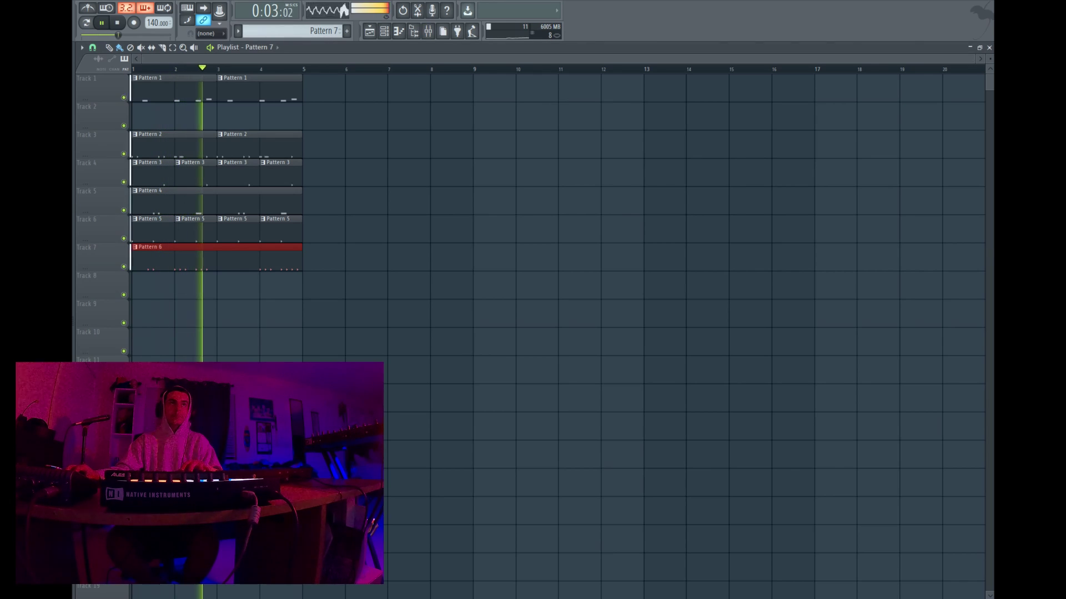
- Set the root note of Pattern 1's Z-Distorts sampler channel to C3 and recheck its sample settings
double_click(186, 89)
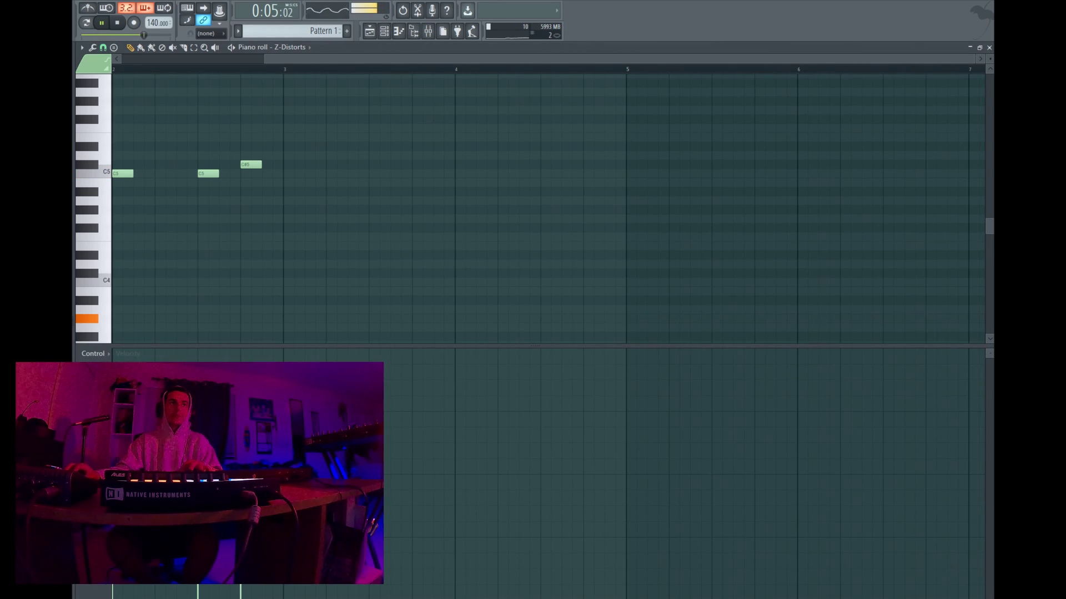
key("F6")
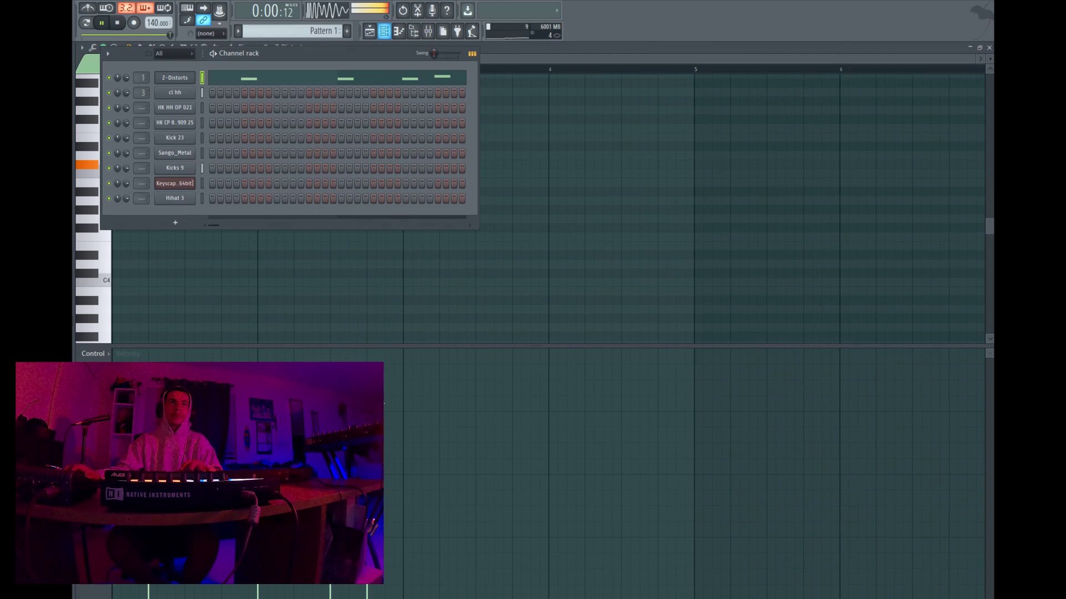
left_click(175, 78)
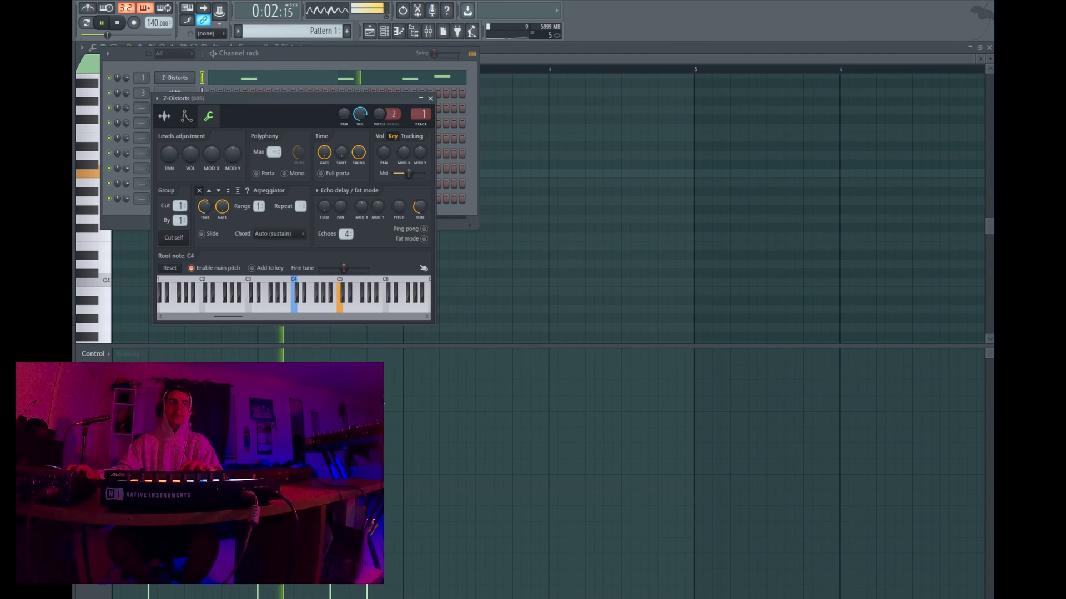
left_click(164, 116)
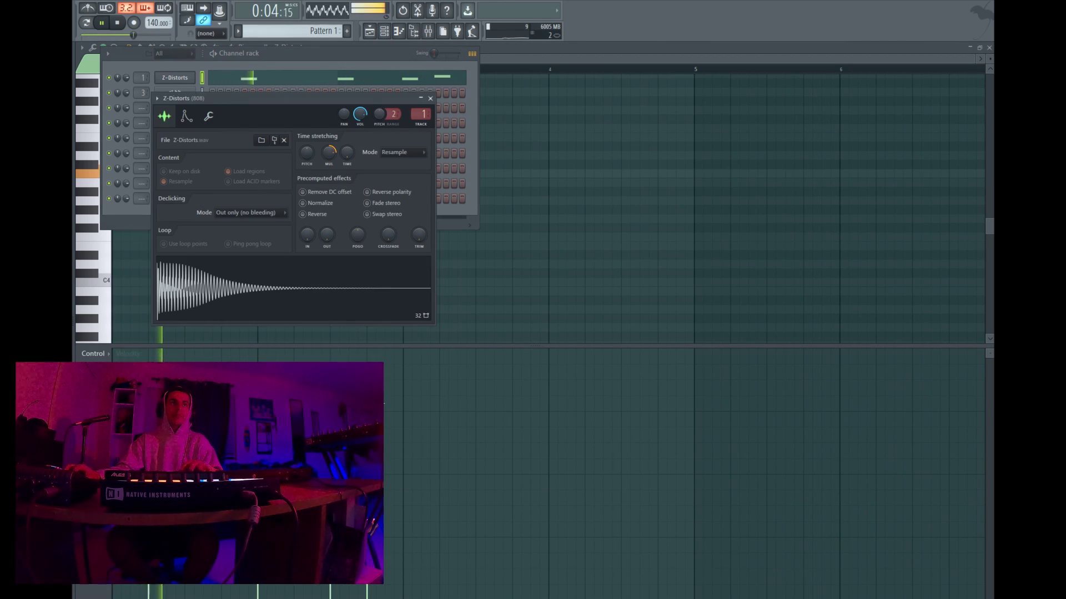
left_click(208, 116)
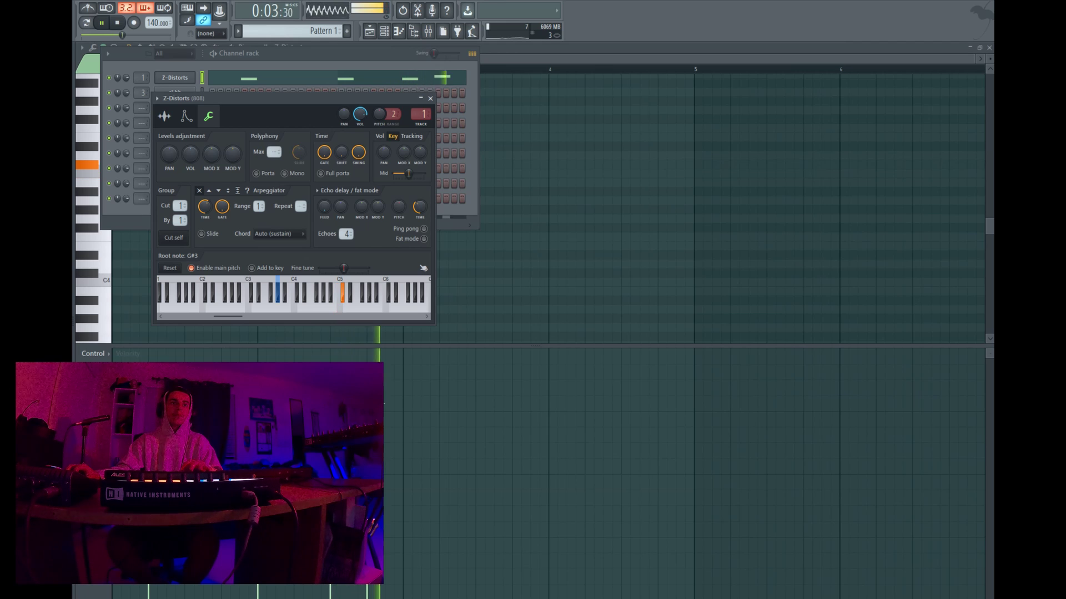
key("F6")
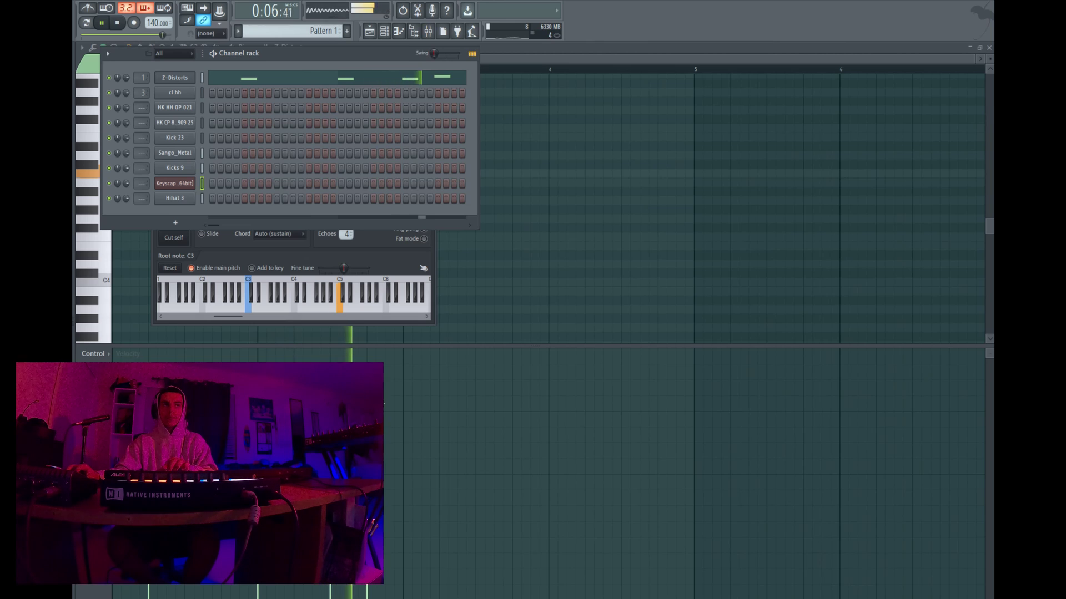
left_click(175, 78)
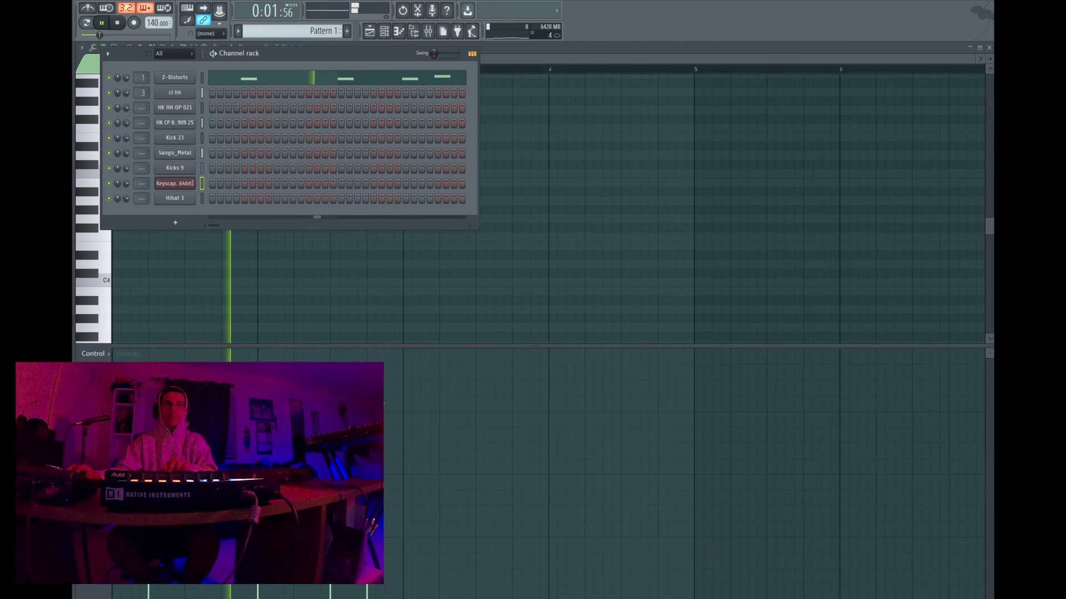
left_click(174, 77)
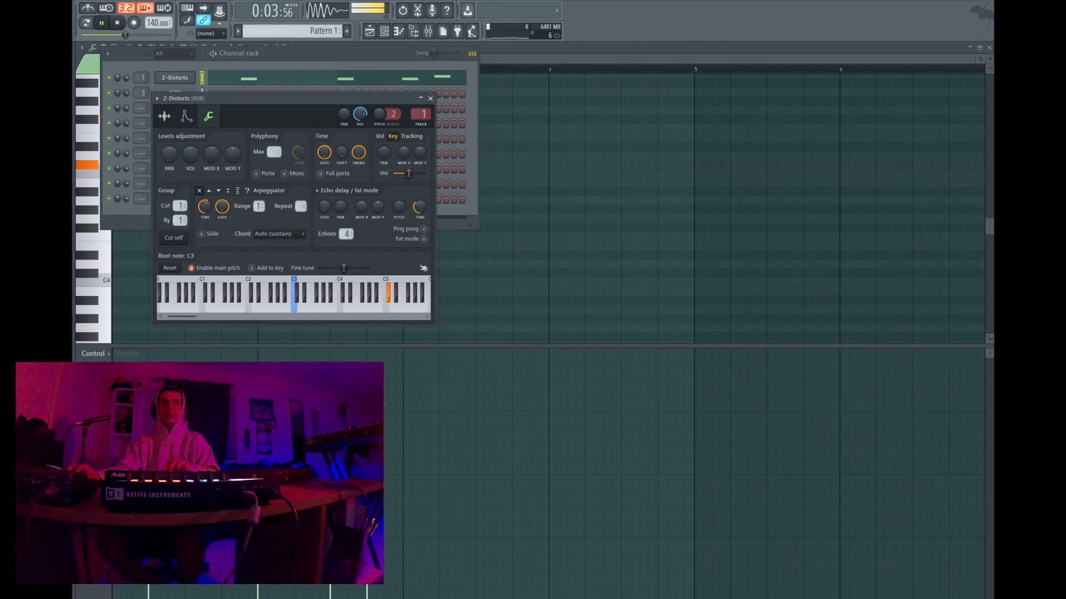
left_click(164, 116)
left_click(208, 116)
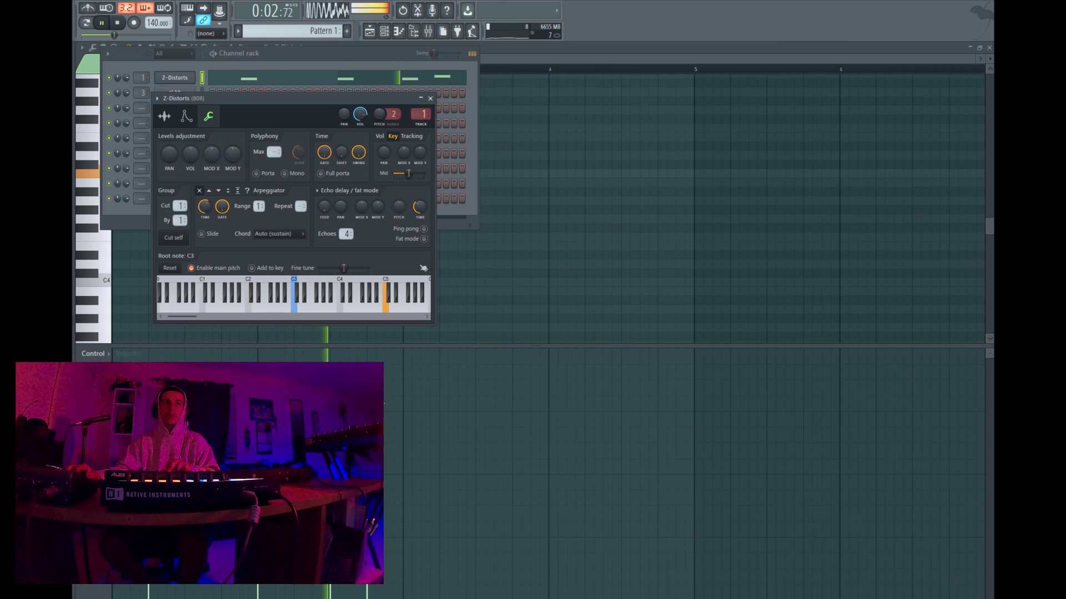
- Add a short C4 note in bar 1 of the Z-Distorts piano roll and transpose the C5 and C#5 notes down one octave
key("F7")
key("space")
key("space")
left_click(185, 282)
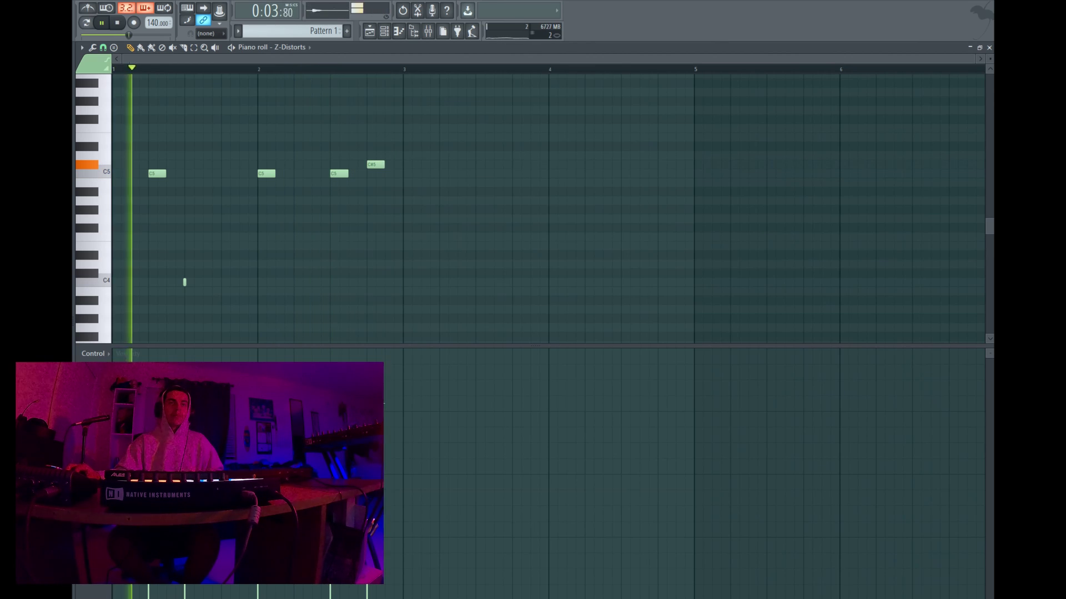
key("space")
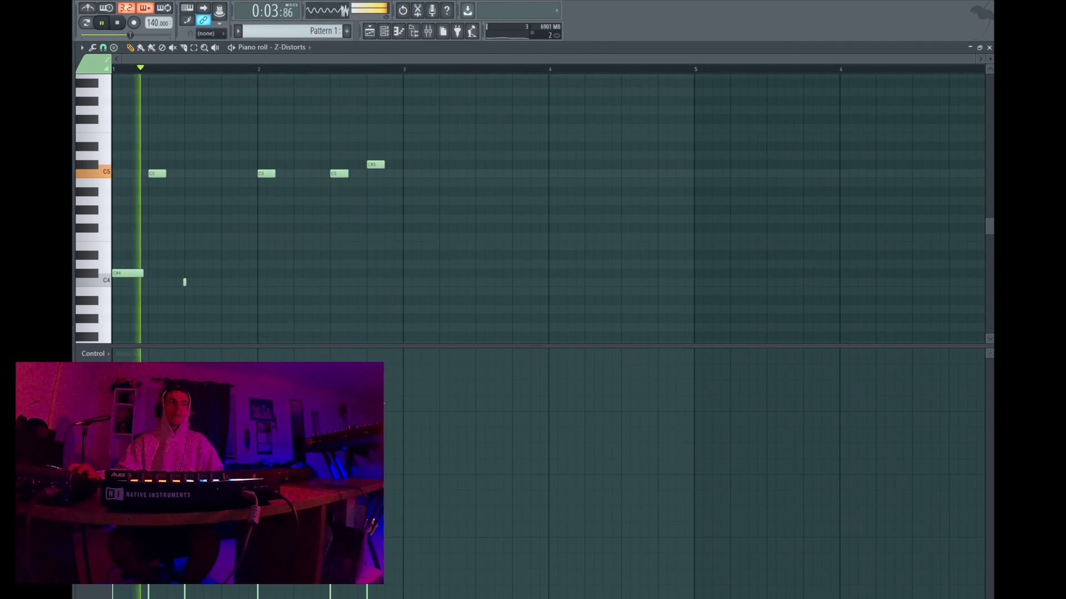
left_click_drag(139, 147, 400, 277)
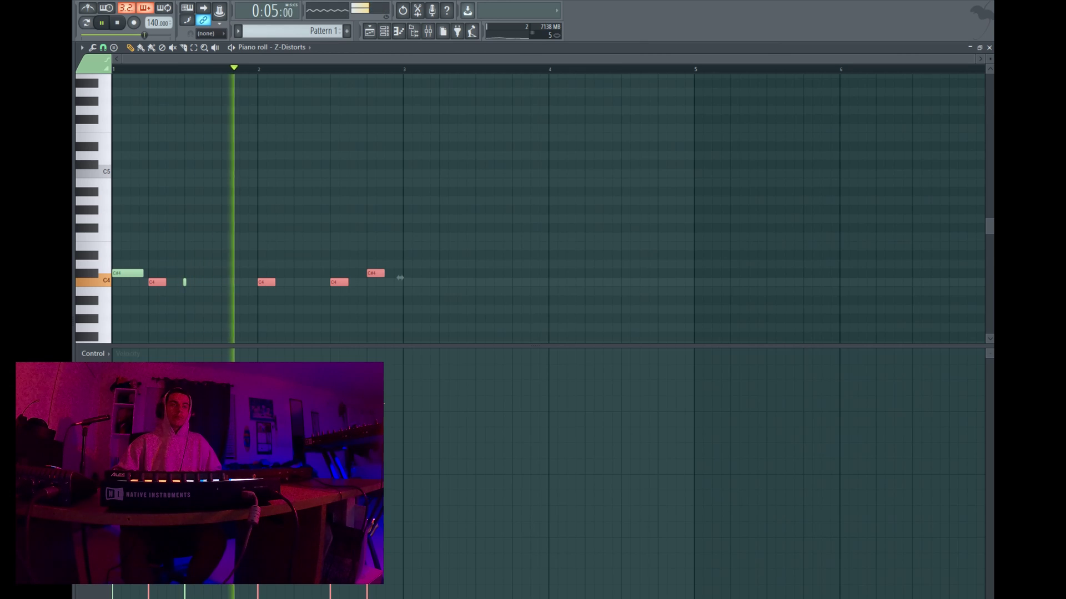
- Try the C#4 note from the start of bar 1 an octave higher on beat 4, delete it, and return to the playlist
scroll(400, 278, "down", 3)
left_click(126, 191)
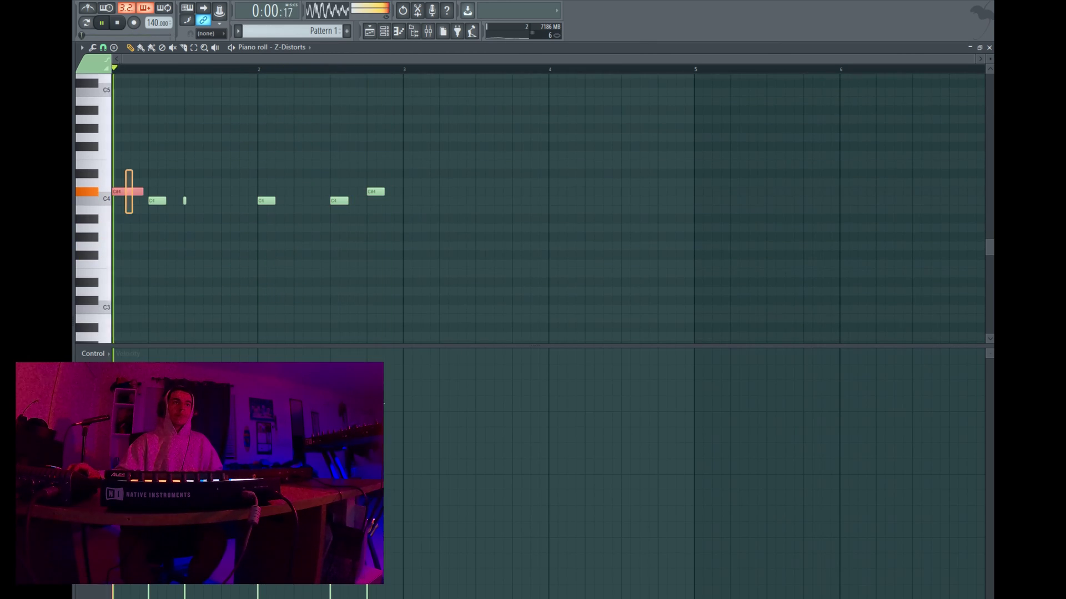
key("ctrl+Up")
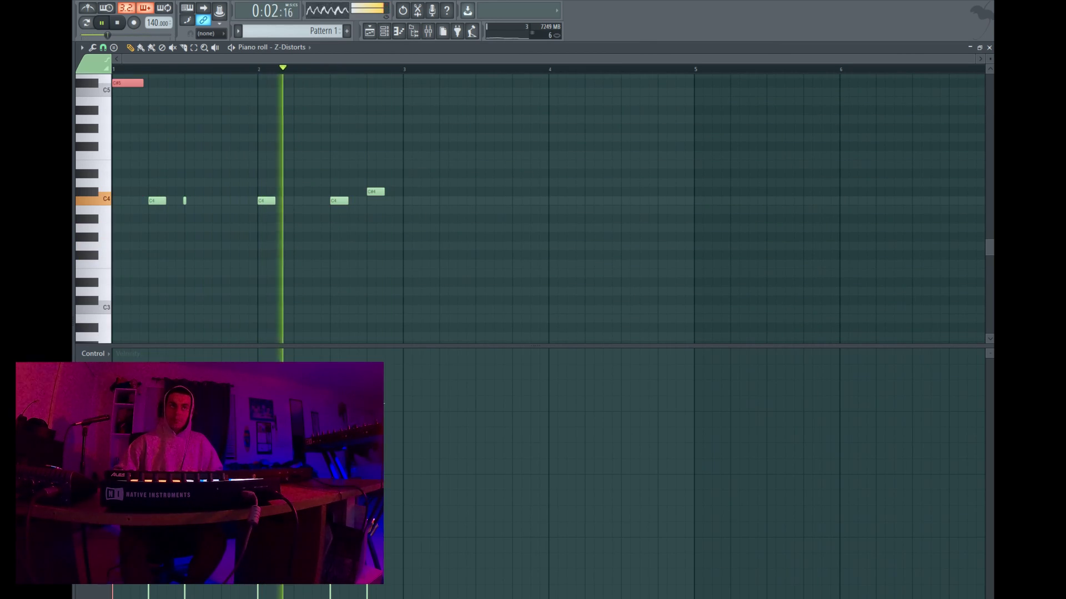
scroll(533, 208, "up", 4)
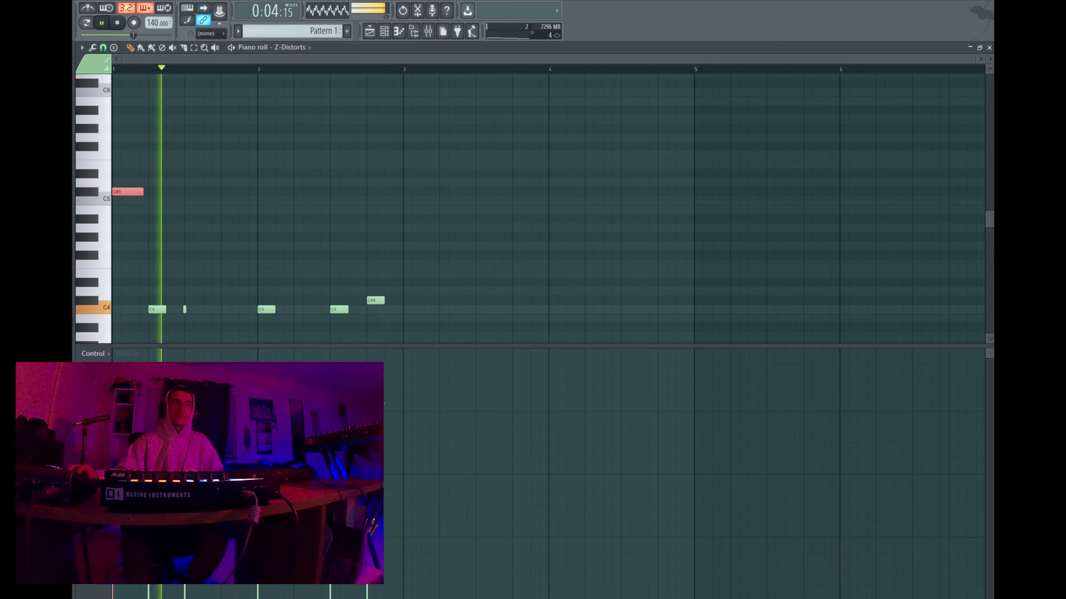
key("shift+Right")
key("shift+Right")
key("shift+Right")
key("shift+Right")
key("shift+Right")
key("shift+Right")
key("shift+Right")
key("shift+Right")
key("shift+Right")
key("shift+Right")
key("shift+Right")
key("shift+Right")
key("shift+Right")
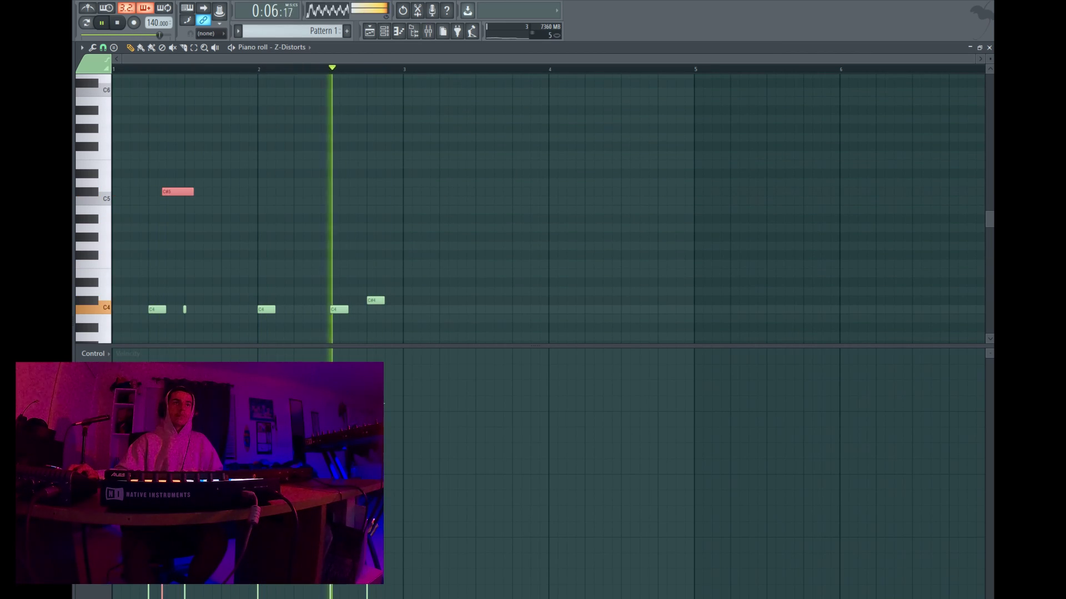
key("shift+Right")
key("shift+Right")
key("shift+Right")
key("shift+Right")
key("shift+Right")
key("shift+Right")
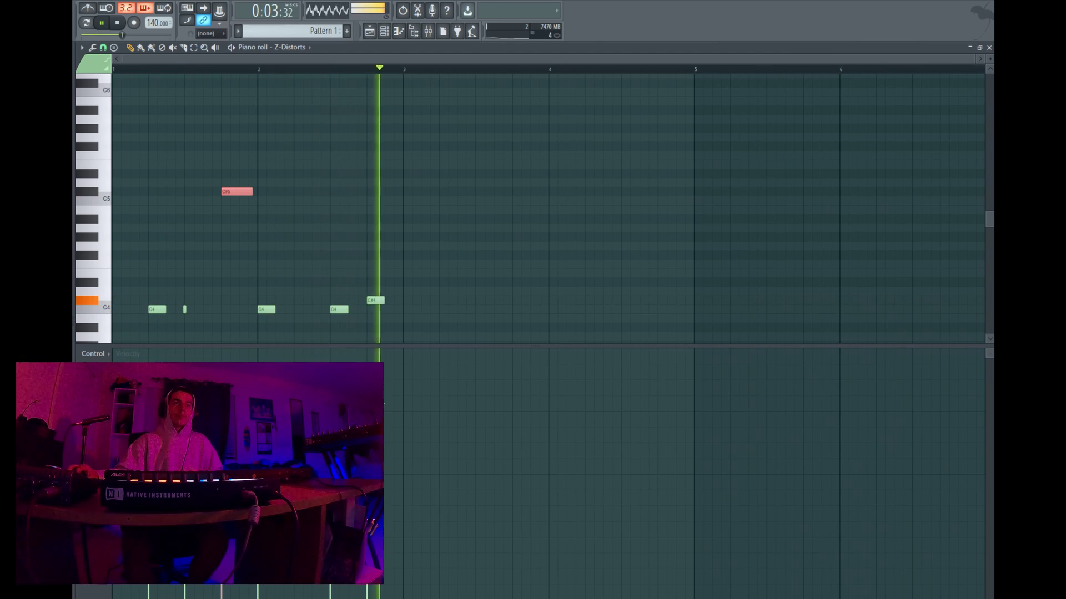
key("Delete")
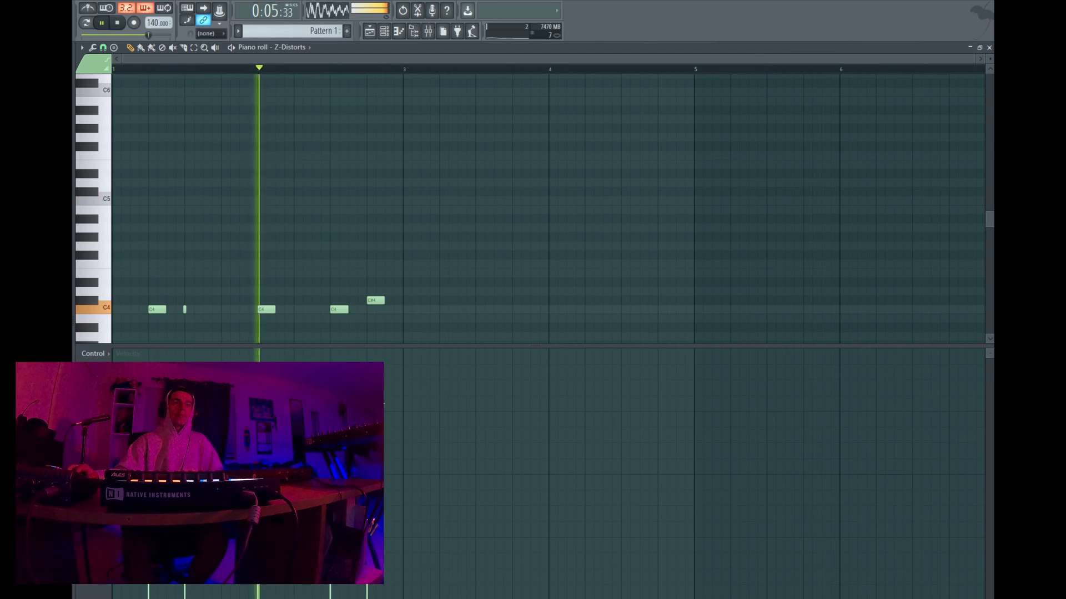
key("F6")
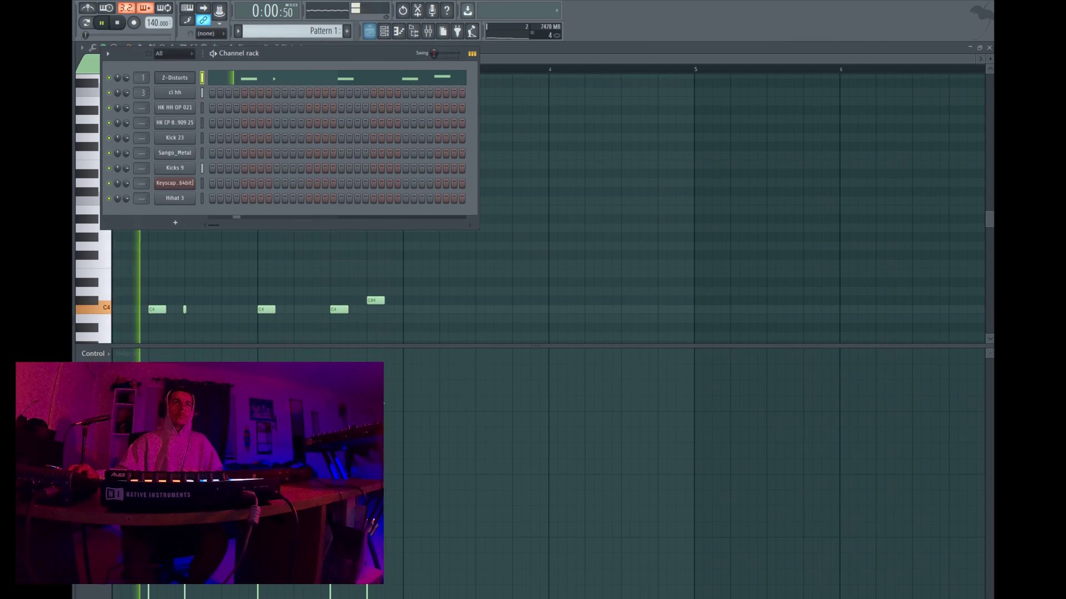
key("F5")
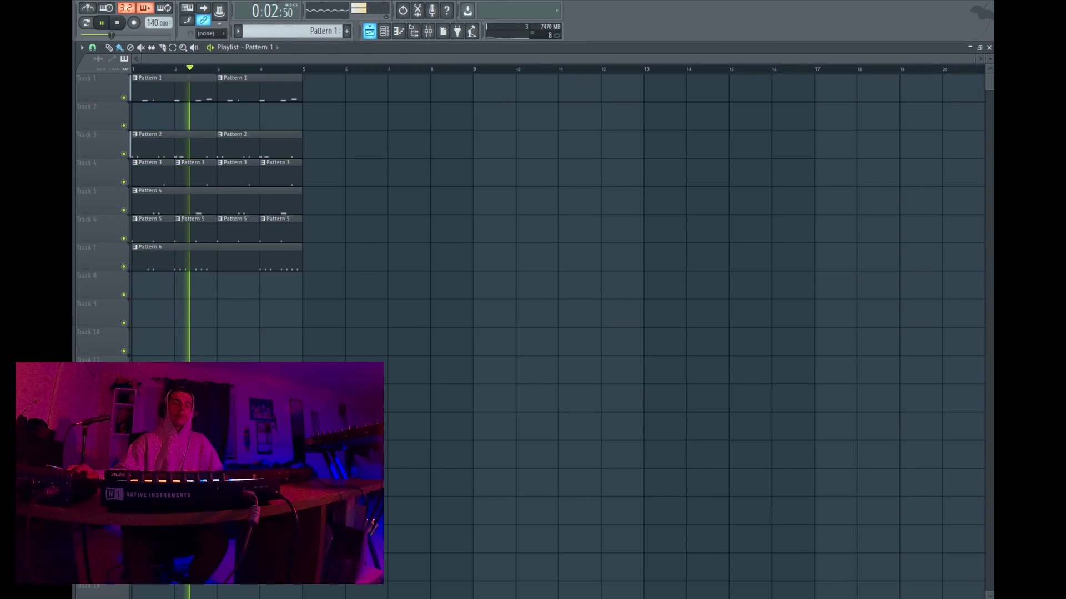
- Create Pattern 7 for the Keyscape channel and place its clip at the start of Track 8
key("F6")
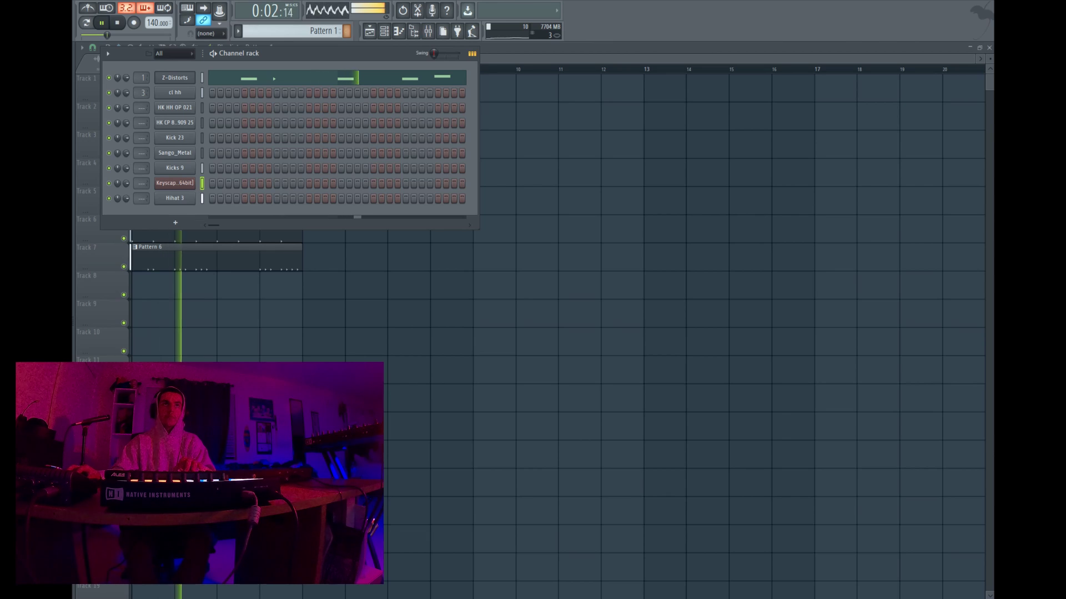
key("F4")
key("Return")
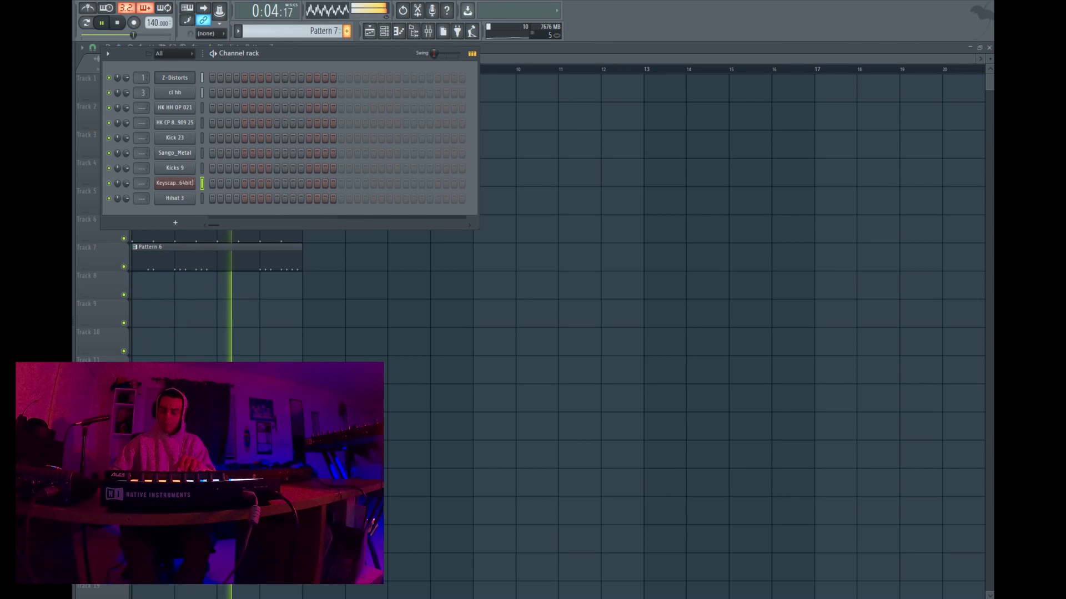
key("F6")
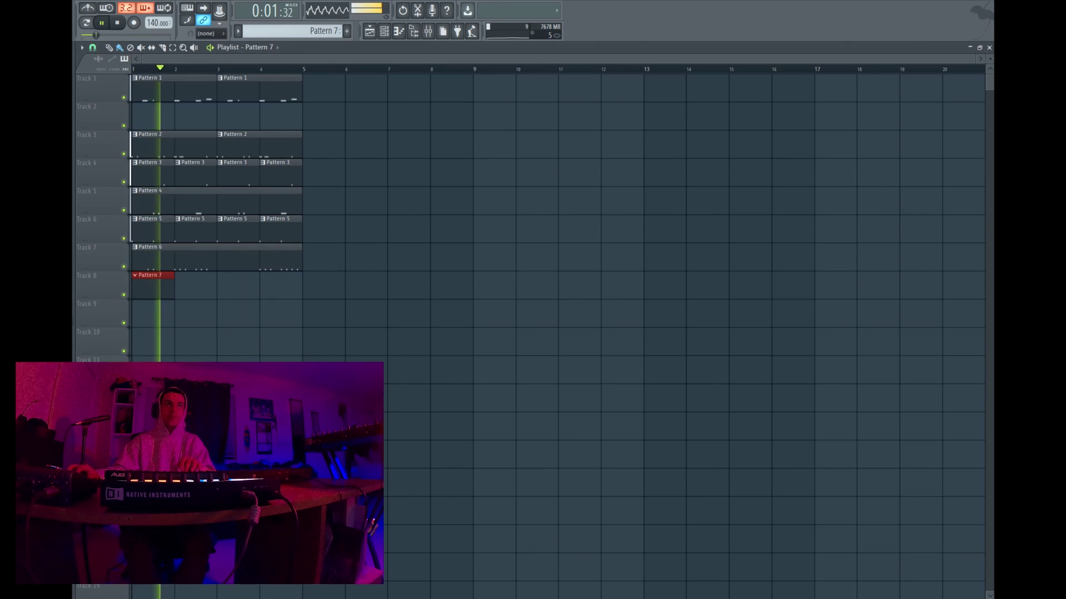
- Duplicate all Pattern 1 to Pattern 6 clips three times so the drum loop fills 16 bars
left_click_drag(324, 258, 145, 87)
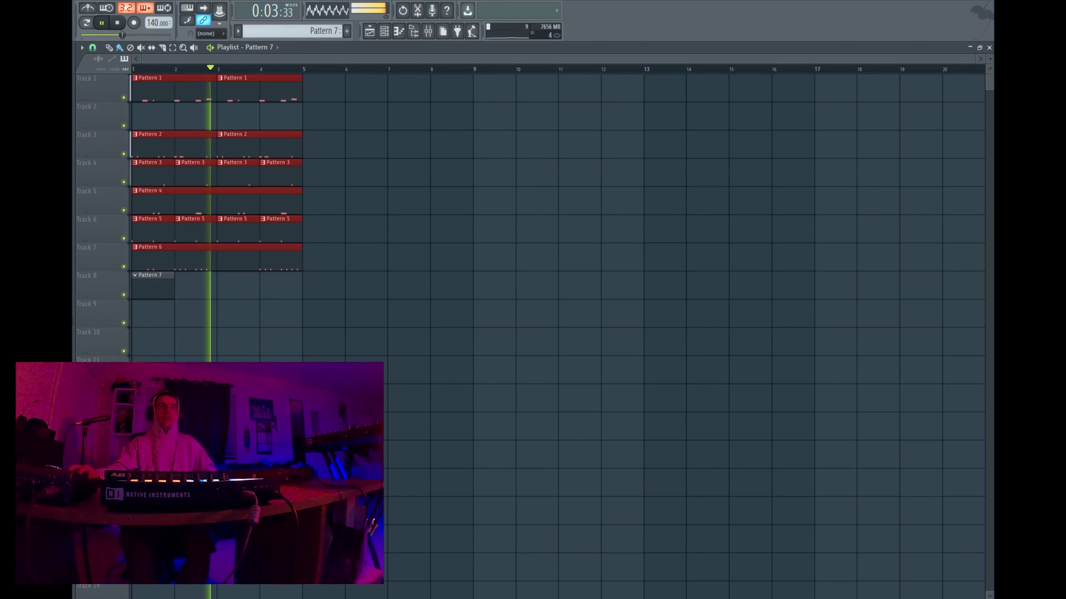
key("ctrl+b")
key("ctrl+b")
key("ctrl+b")
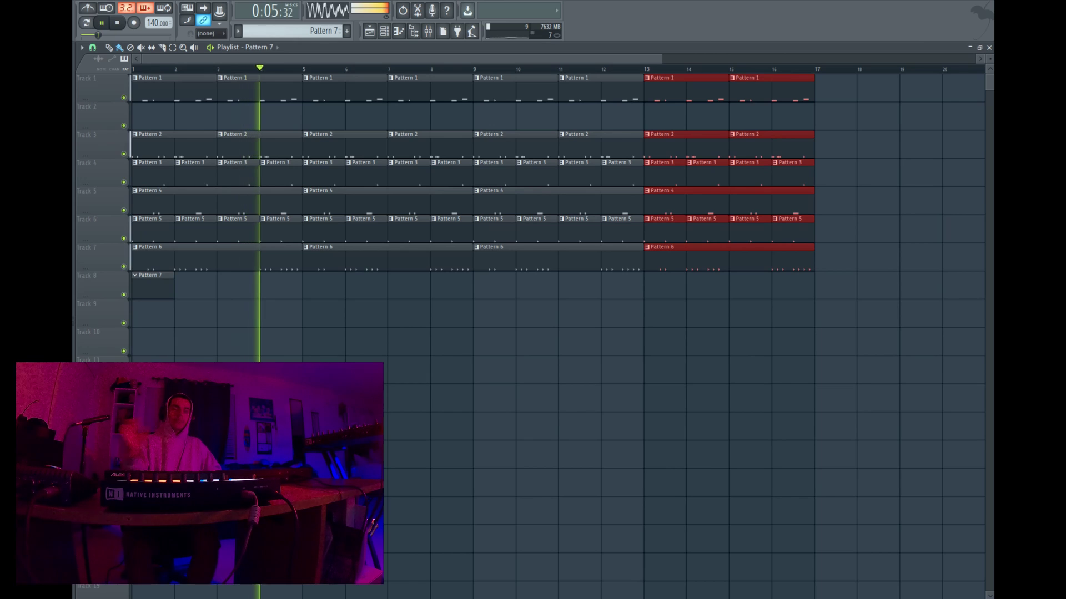
- Record a 16-bar Keyscape melody into Pattern 7 and shorten its last notes to end by bar 17
key("space")
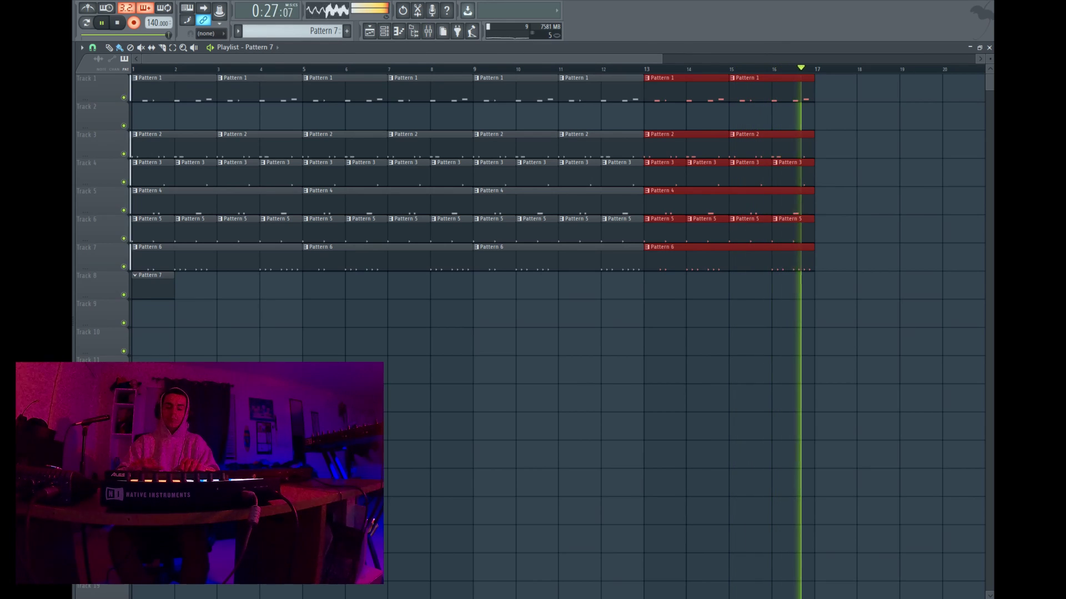
key("space")
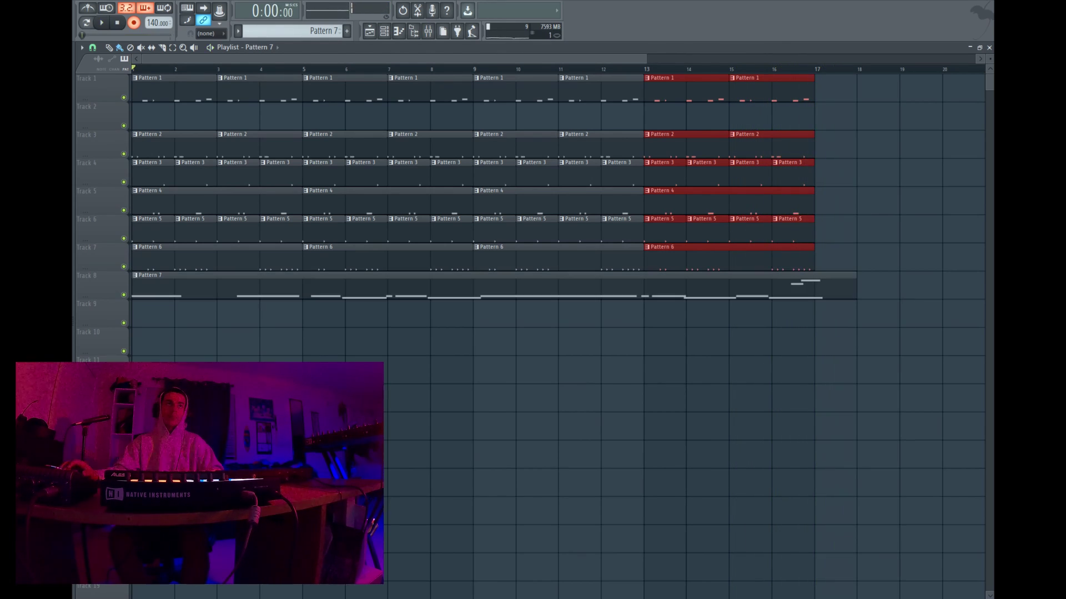
key("F7")
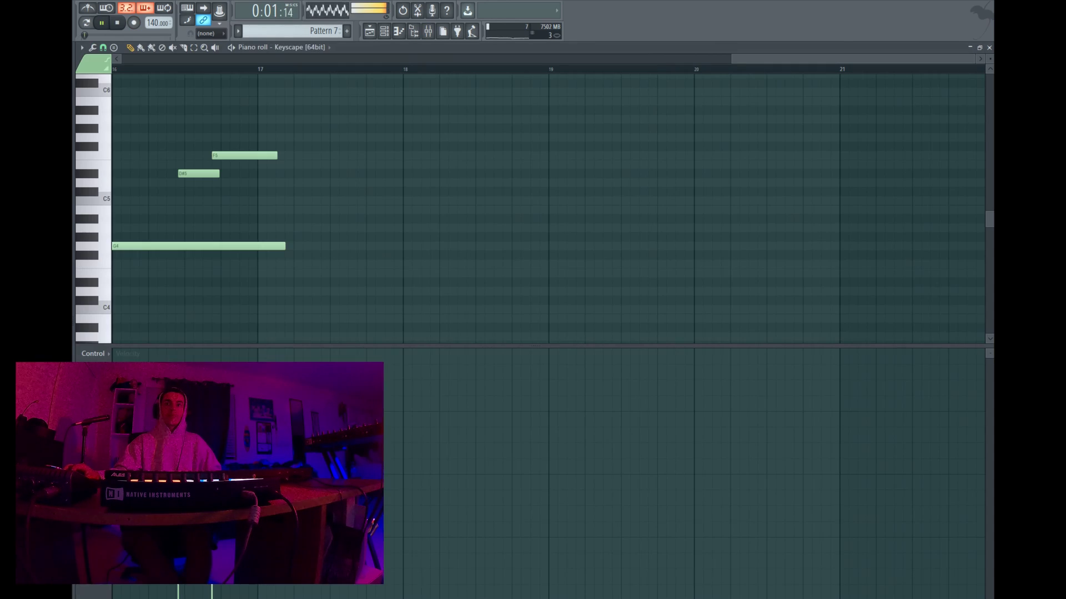
left_click_drag(226, 96, 286, 278)
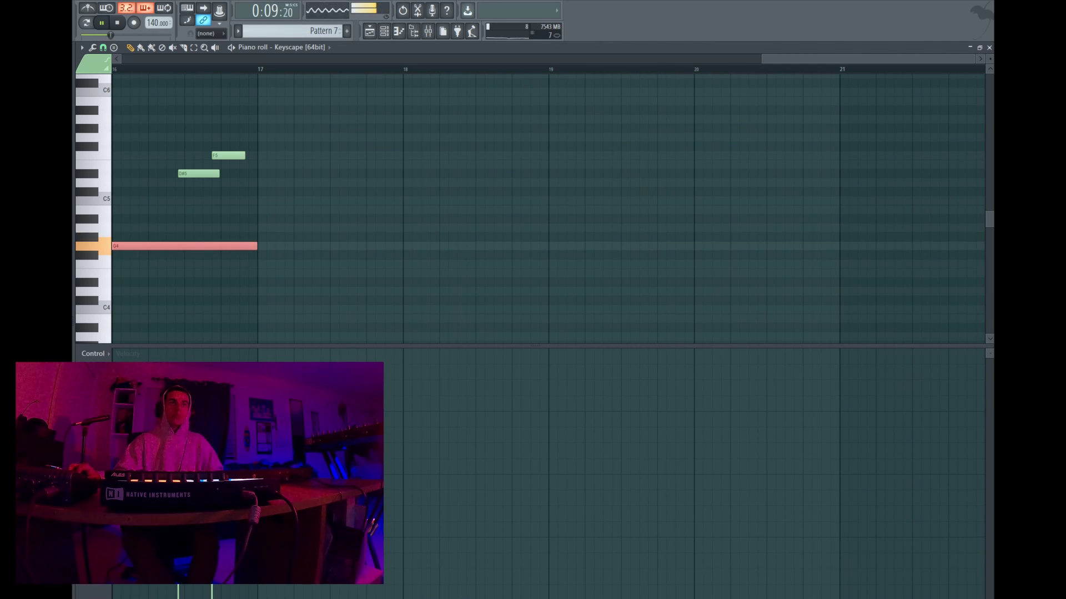
key("F5")
scroll(558, 336, "down", 3)
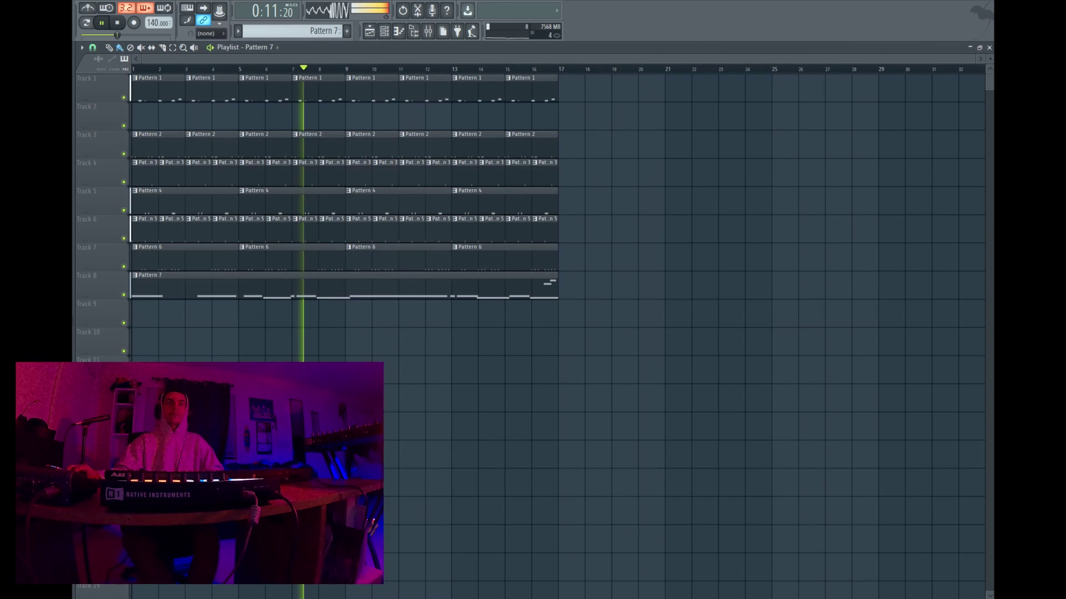
- Review the Pattern 7 notes, create an empty Pattern 8, and bring up the Bandicam recorder window
key("F7")
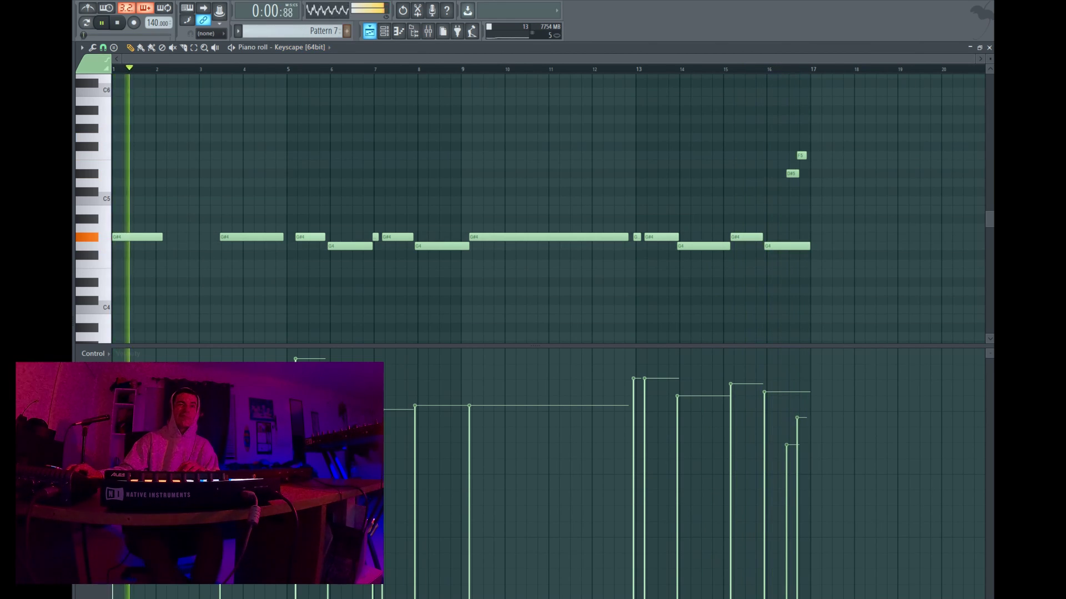
key("F5")
key("F4")
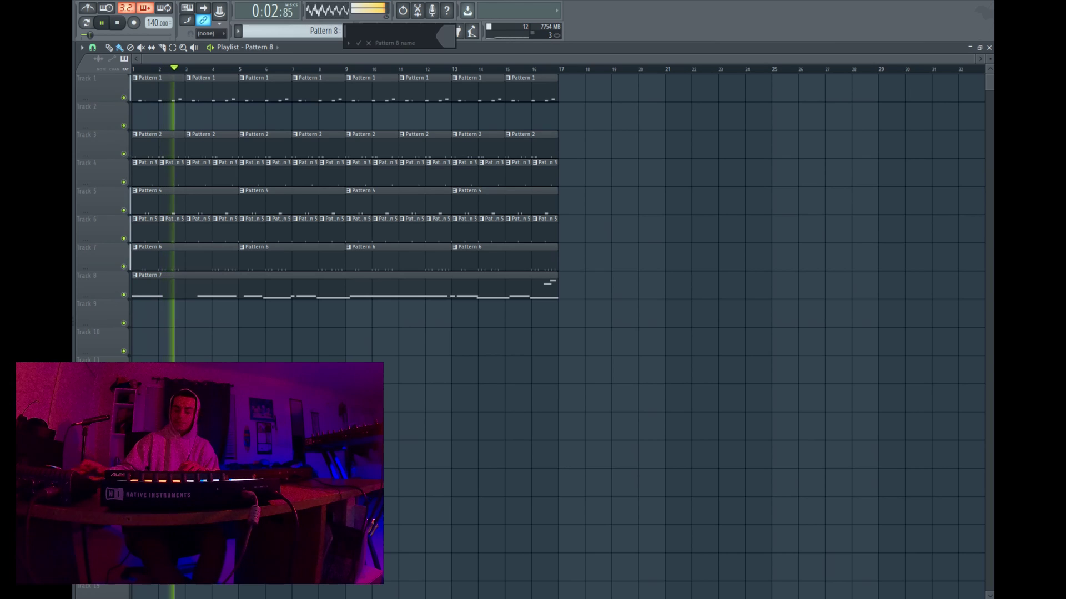
key("Return")
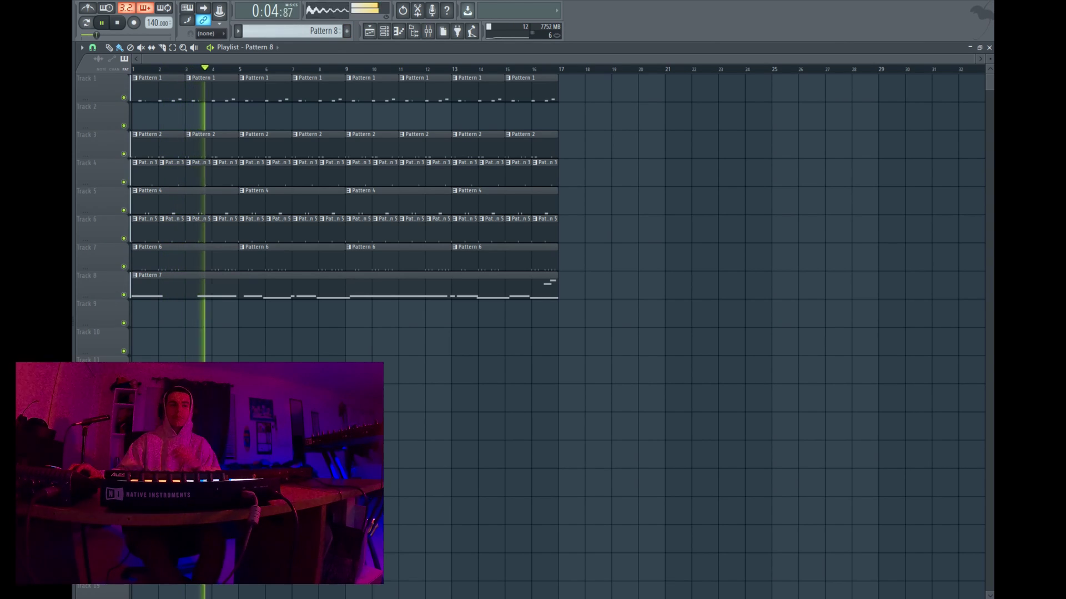
key("alt+Tab")
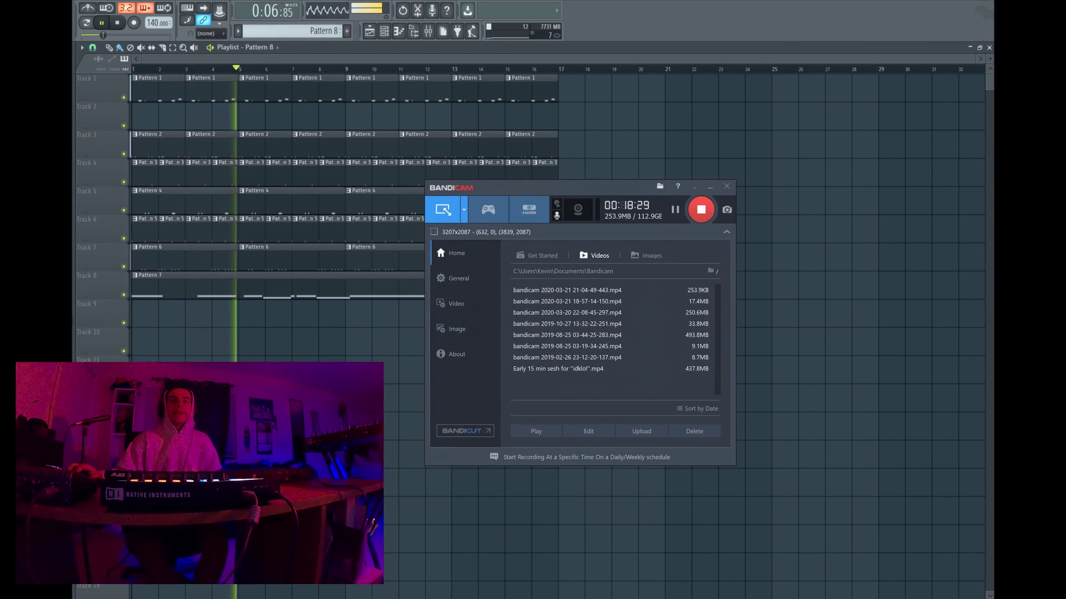